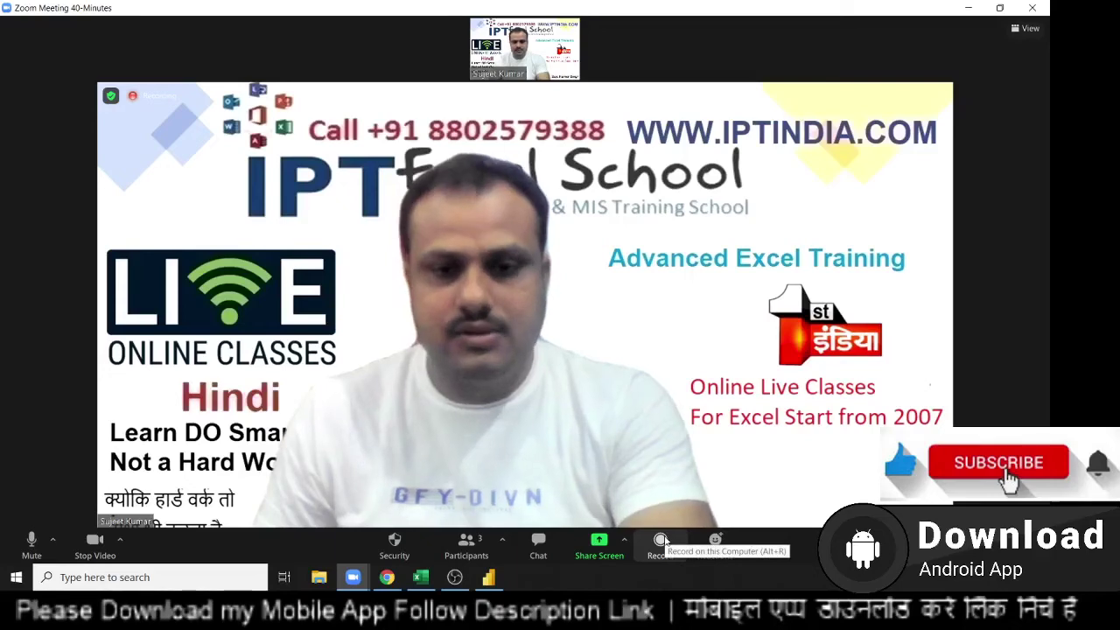
# Step: Start the Zoom meeting recording and bring up the screen-share choices
pyautogui.click(662, 541)
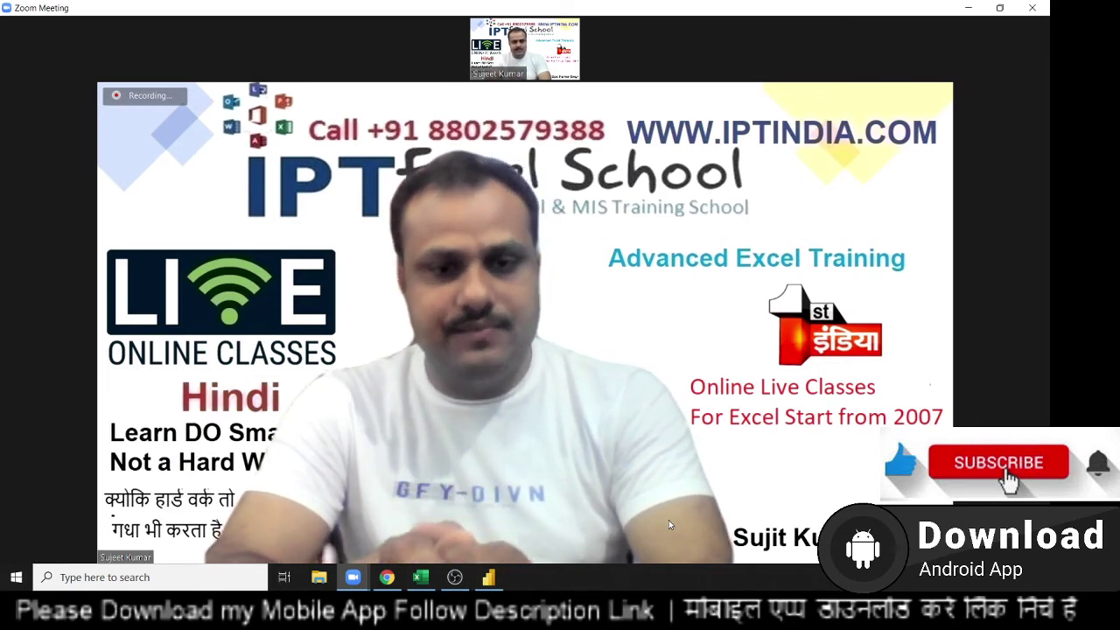
pyautogui.moveTo(639, 536)
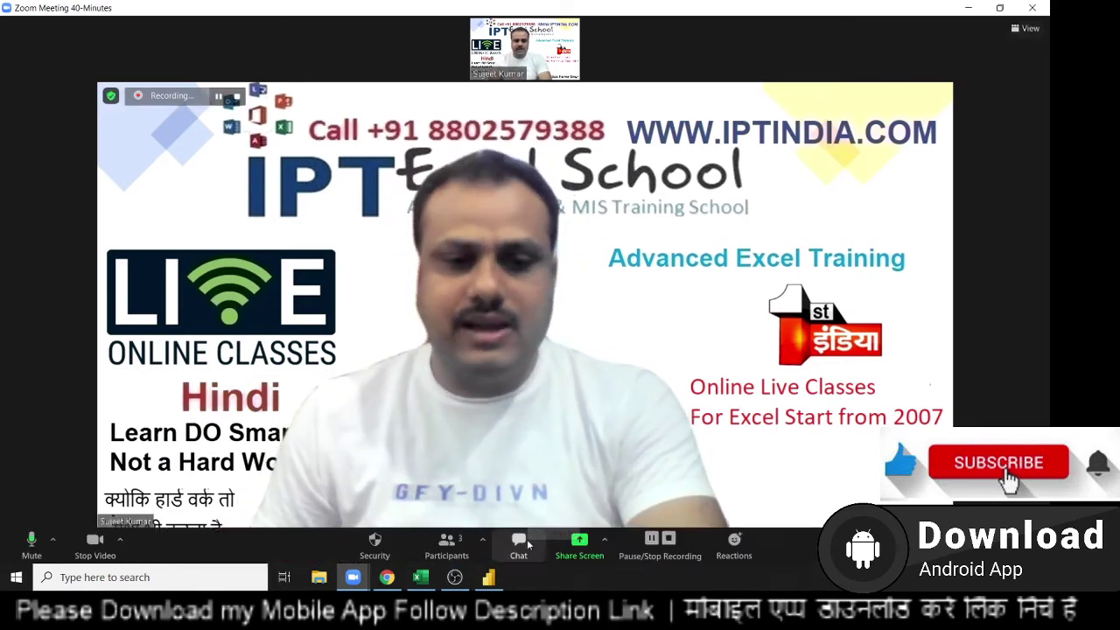
pyautogui.click(579, 543)
# Step: Start sharing the desktop, then connect Power BI Desktop to the DATA.xlsx Excel workbook
pyautogui.click(800, 478)
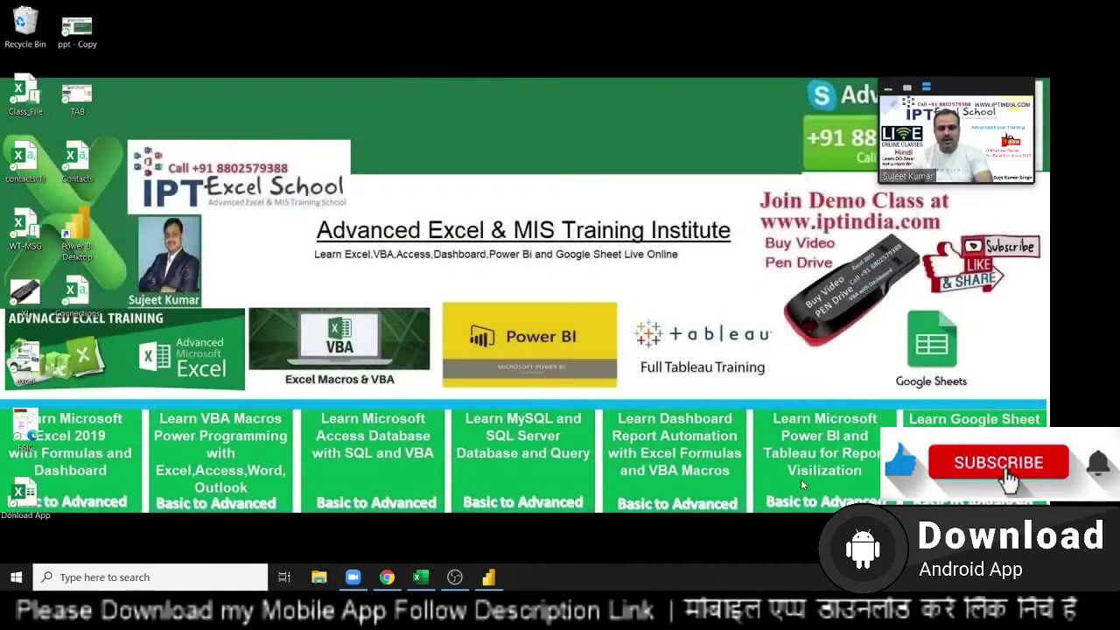
pyautogui.click(490, 577)
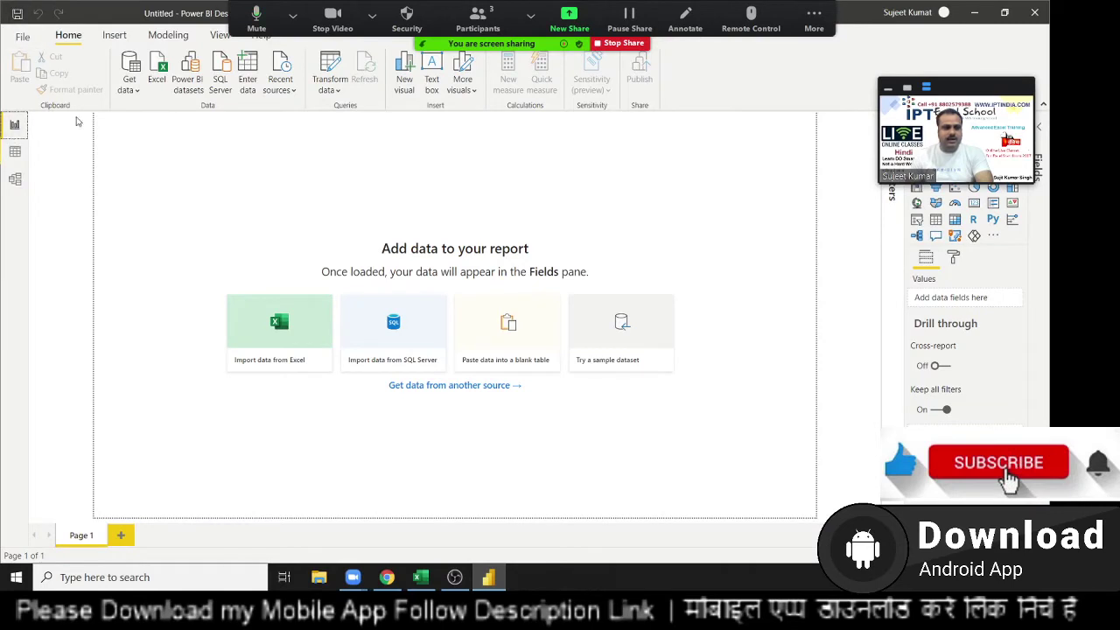
pyautogui.click(156, 75)
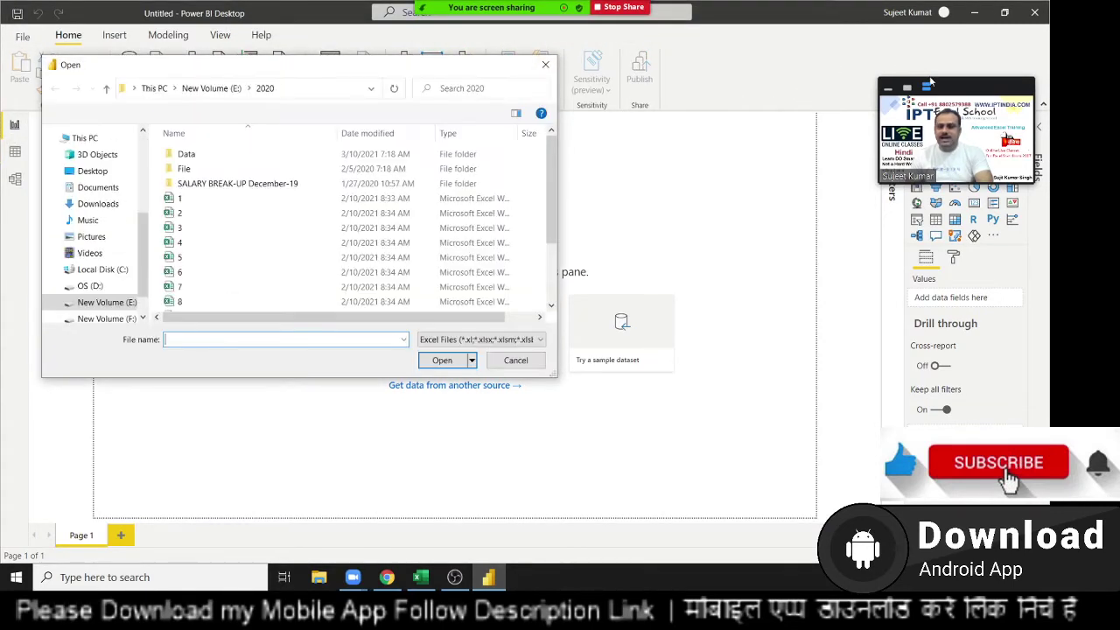
pyautogui.scroll(-2, 203, 253)
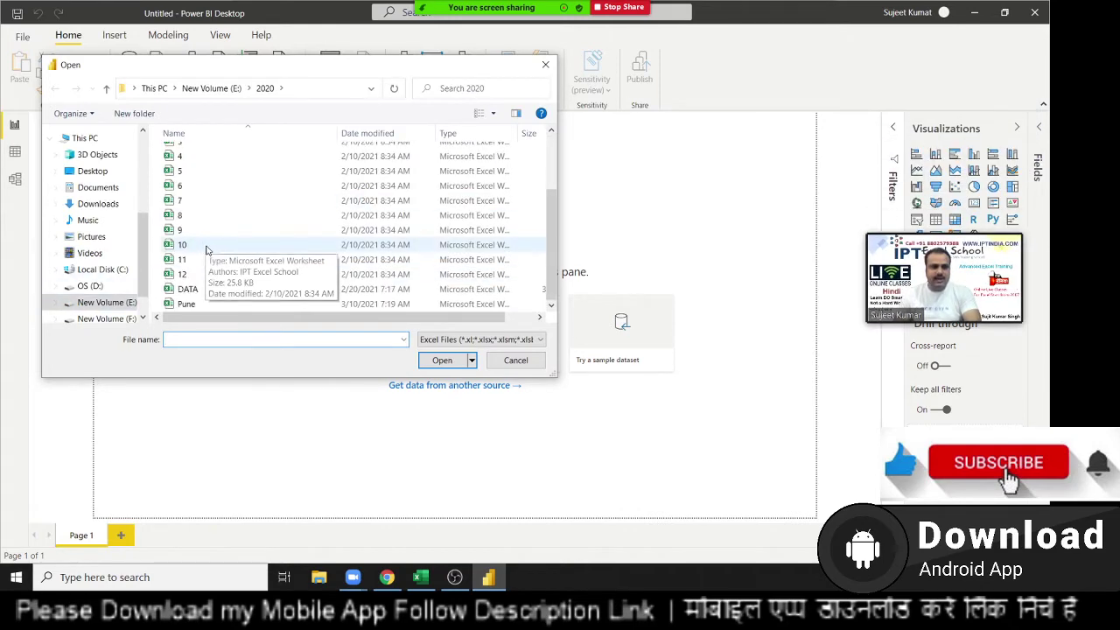
pyautogui.click(187, 289)
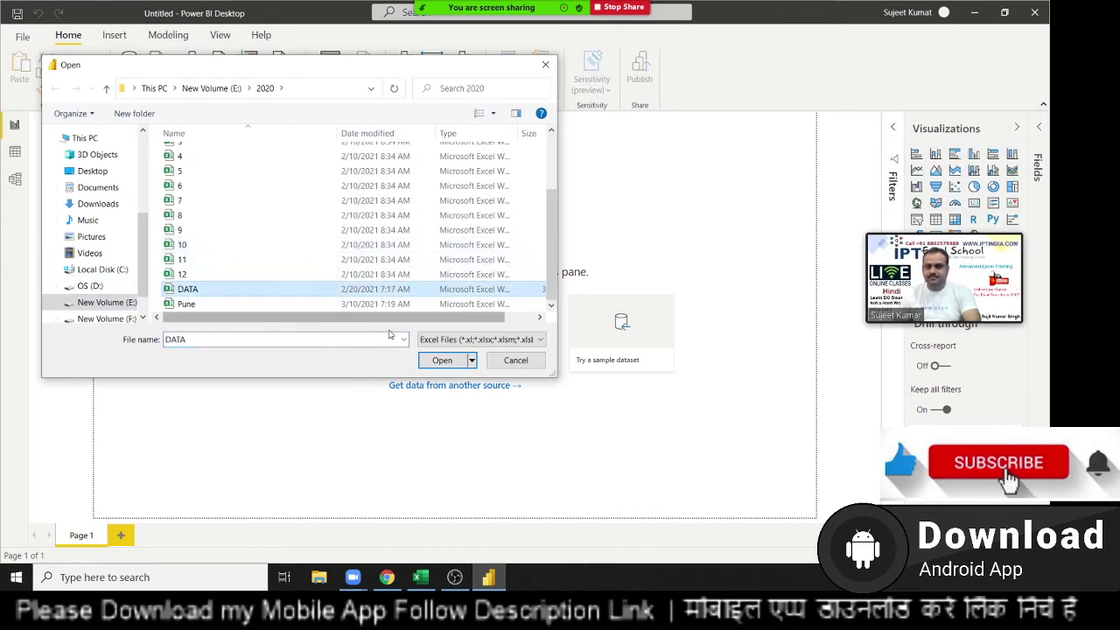
pyautogui.click(441, 360)
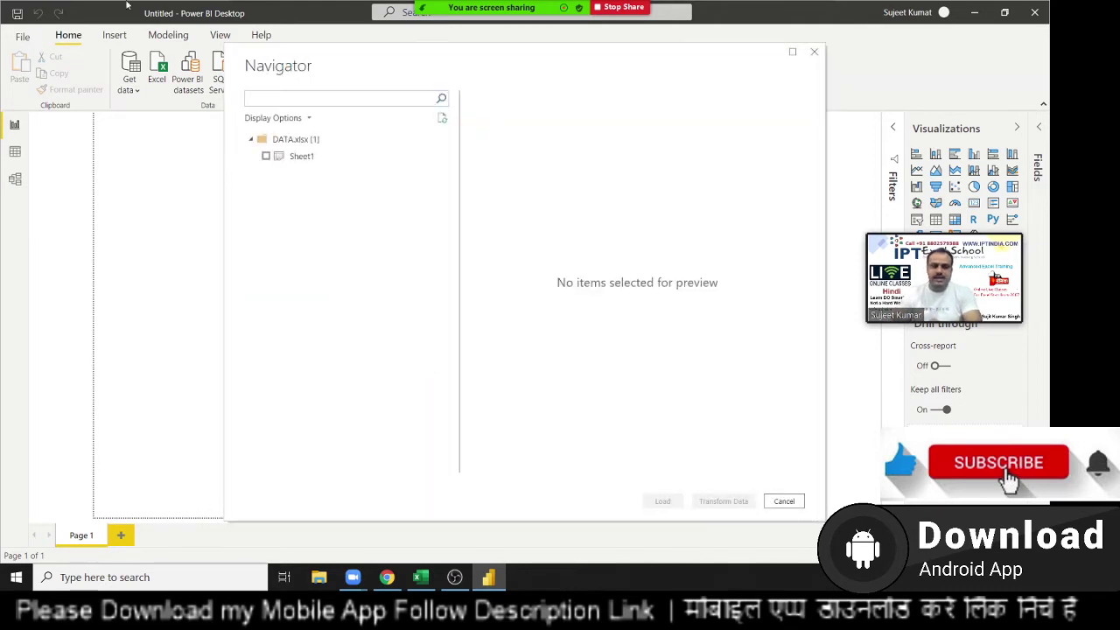
# Step: Tick Sheet1 in the Navigator and load it into the model
pyautogui.click(294, 163)
pyautogui.click(266, 156)
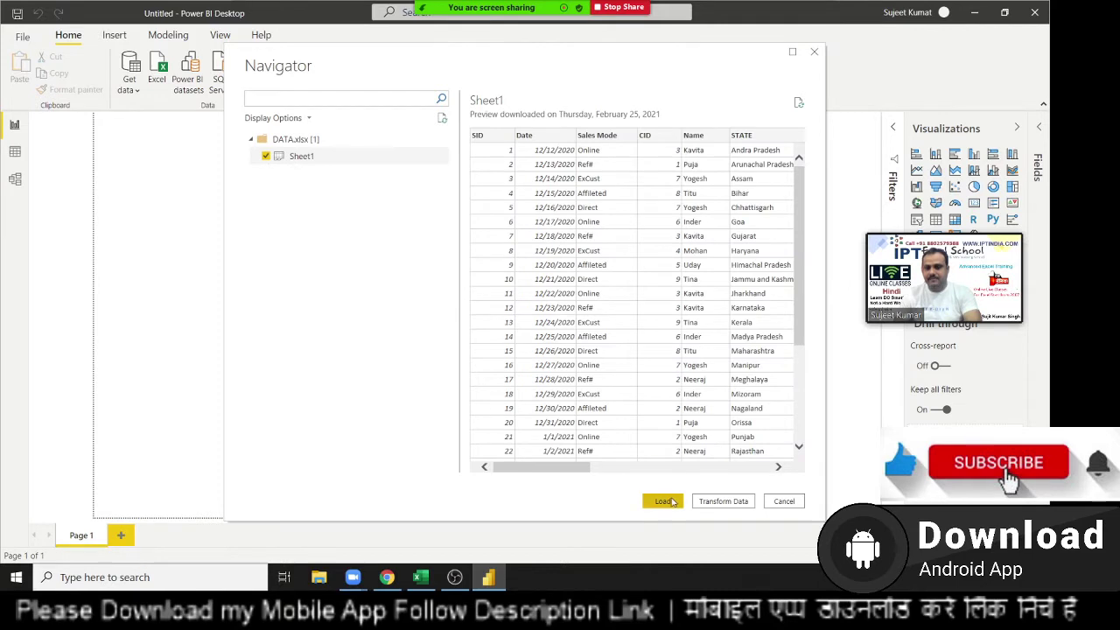
pyautogui.click(662, 500)
# Step: Sketch Zoom annotation marks beside the canvas, then clear all drawings and exit annotation
pyautogui.moveTo(573, 4)
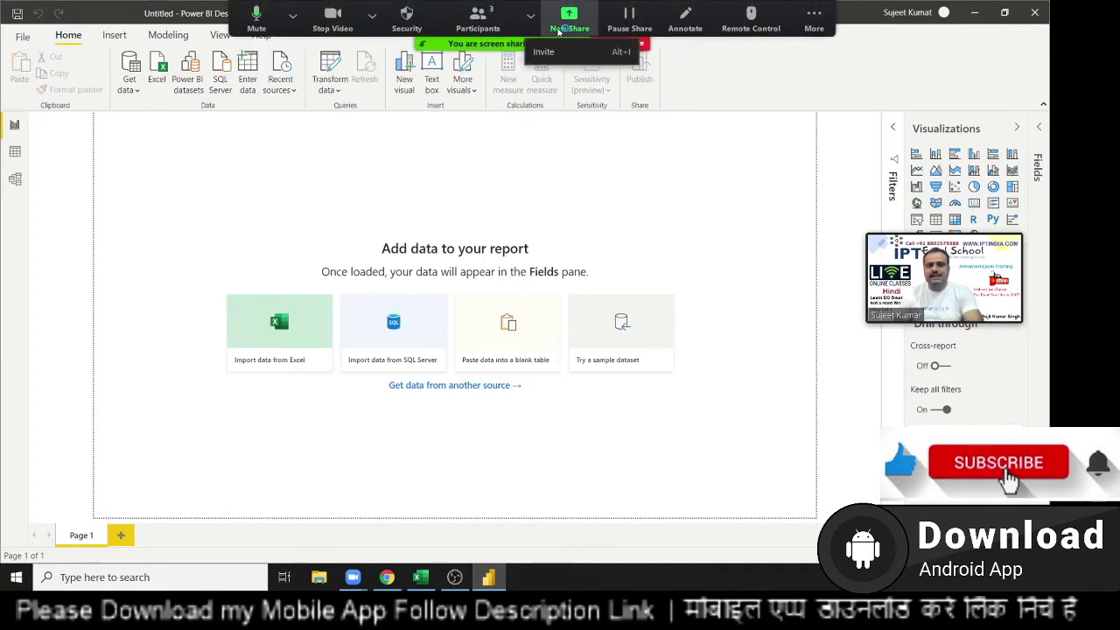
pyautogui.click(682, 19)
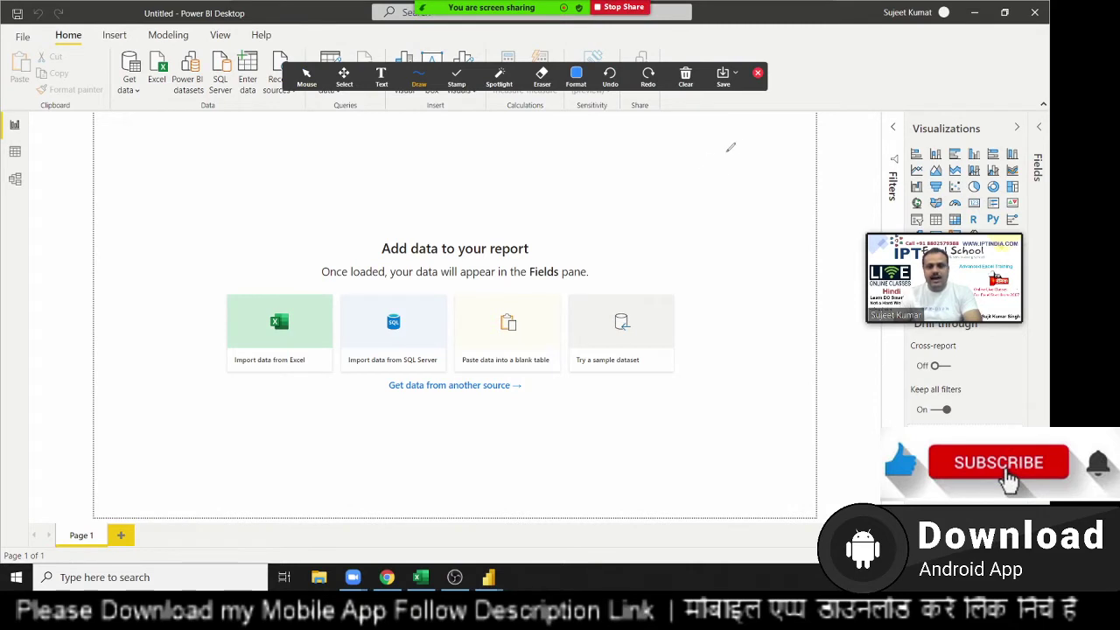
pyautogui.moveTo(704, 153)
pyautogui.mouseDown()
pyautogui.moveTo(746, 148)
pyautogui.moveTo(729, 169)
pyautogui.moveTo(761, 183)
pyautogui.moveTo(751, 277)
pyautogui.mouseUp()
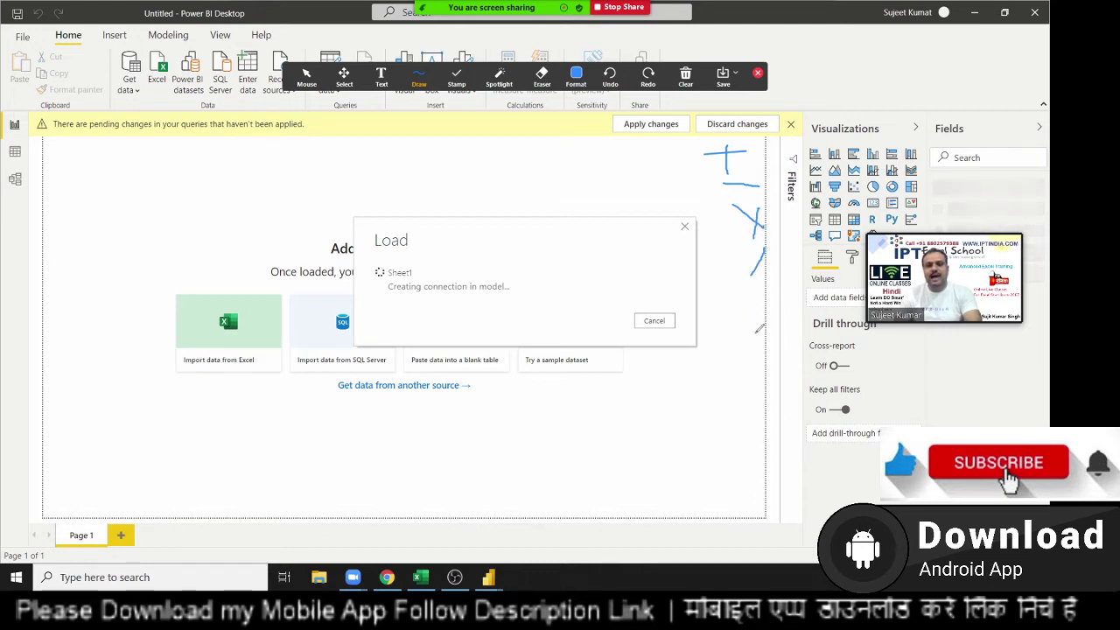
pyautogui.moveTo(756, 325); pyautogui.dragTo(775, 325)
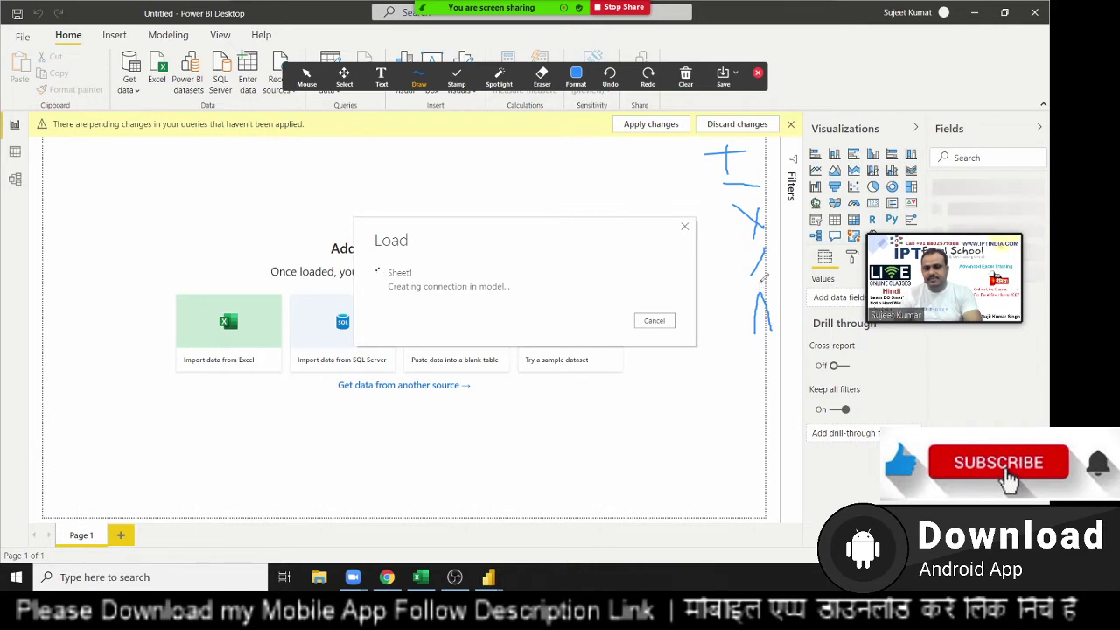
pyautogui.click(686, 77)
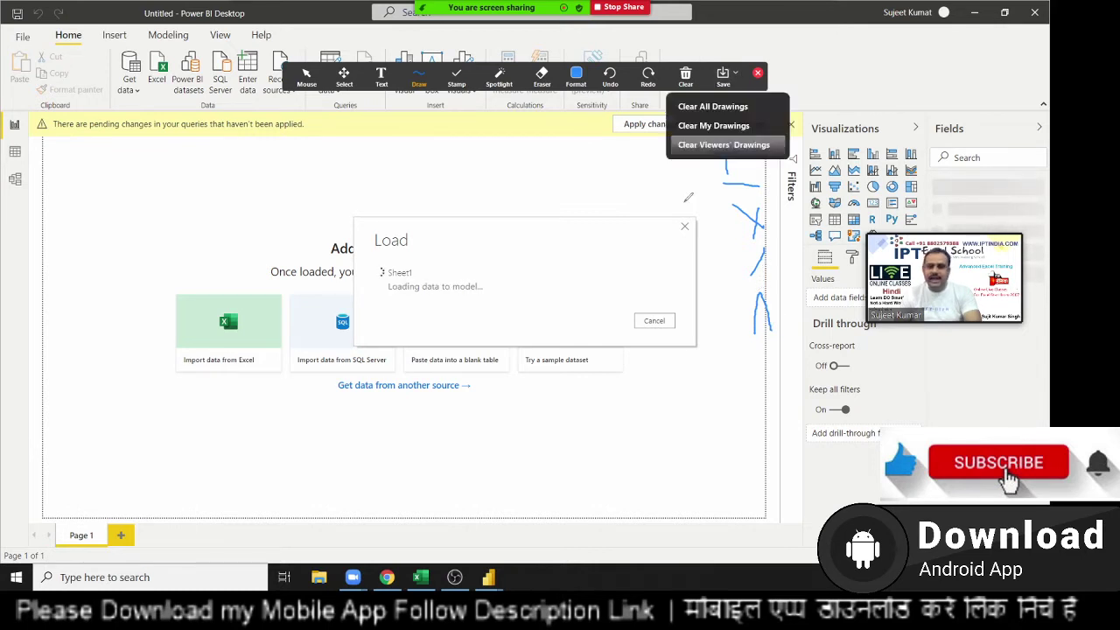
pyautogui.click(689, 77)
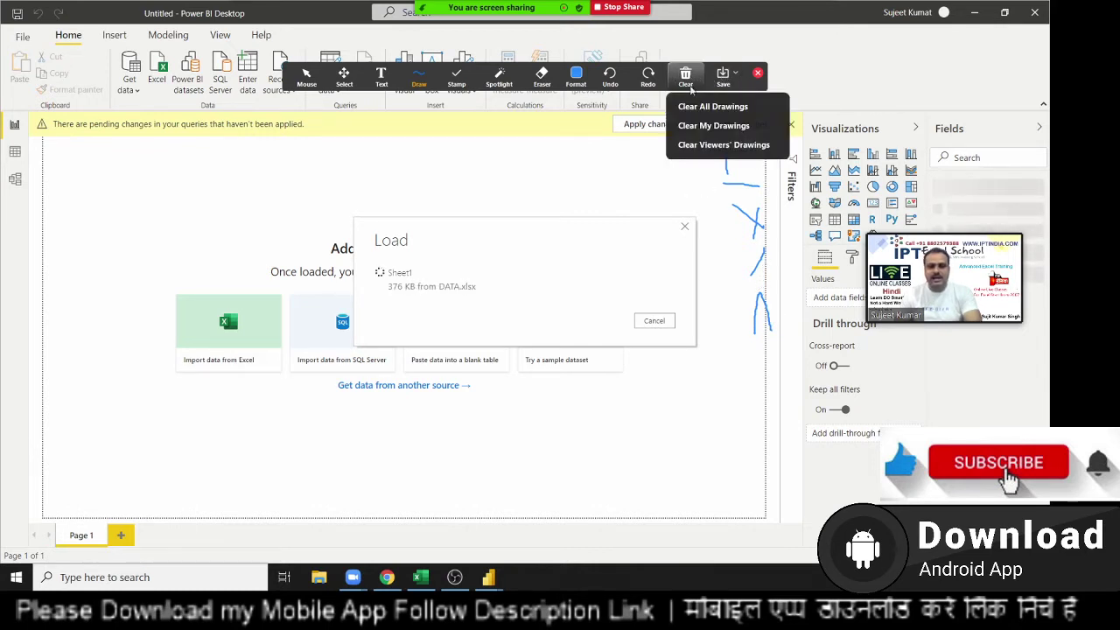
pyautogui.click(692, 107)
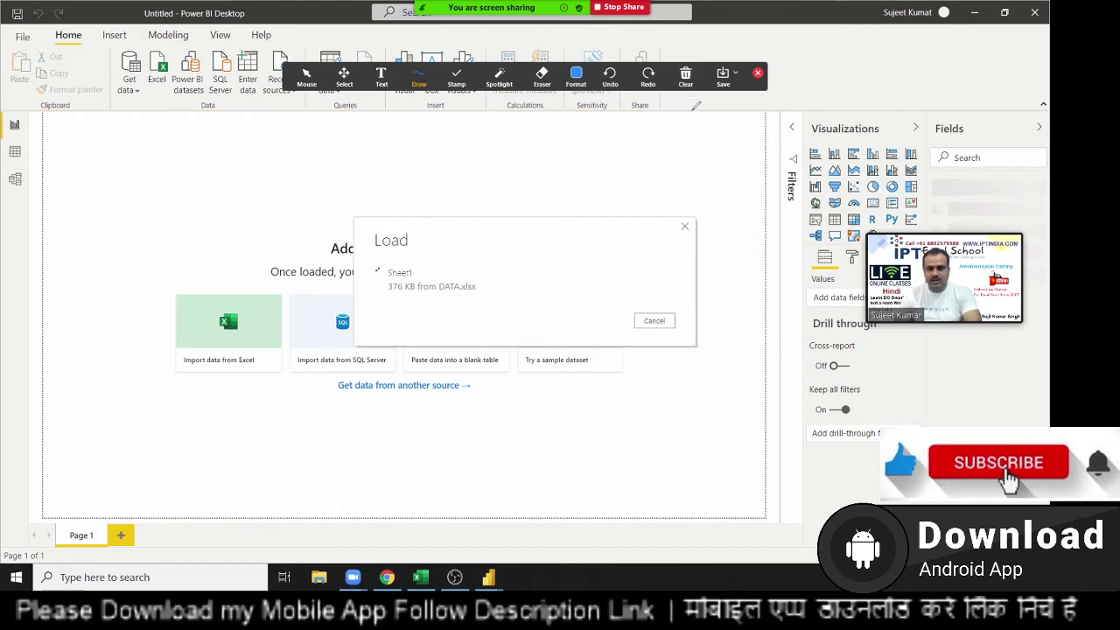
pyautogui.click(759, 74)
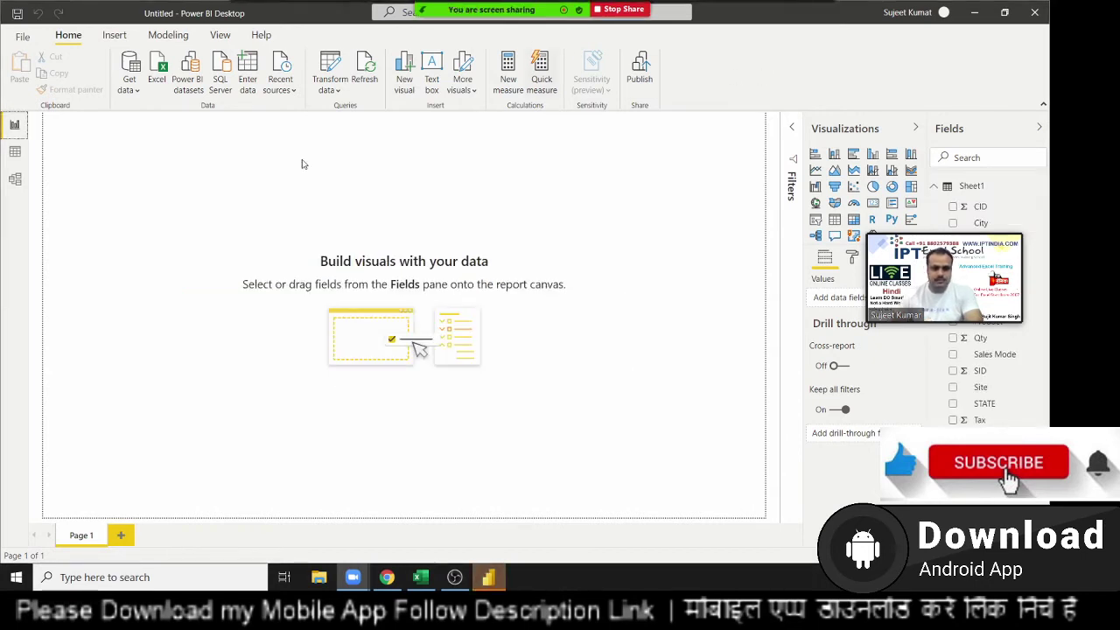
# Step: Show Sheet1 in Data view and review its GTotal, Total Calls and Site columns
pyautogui.click(15, 153)
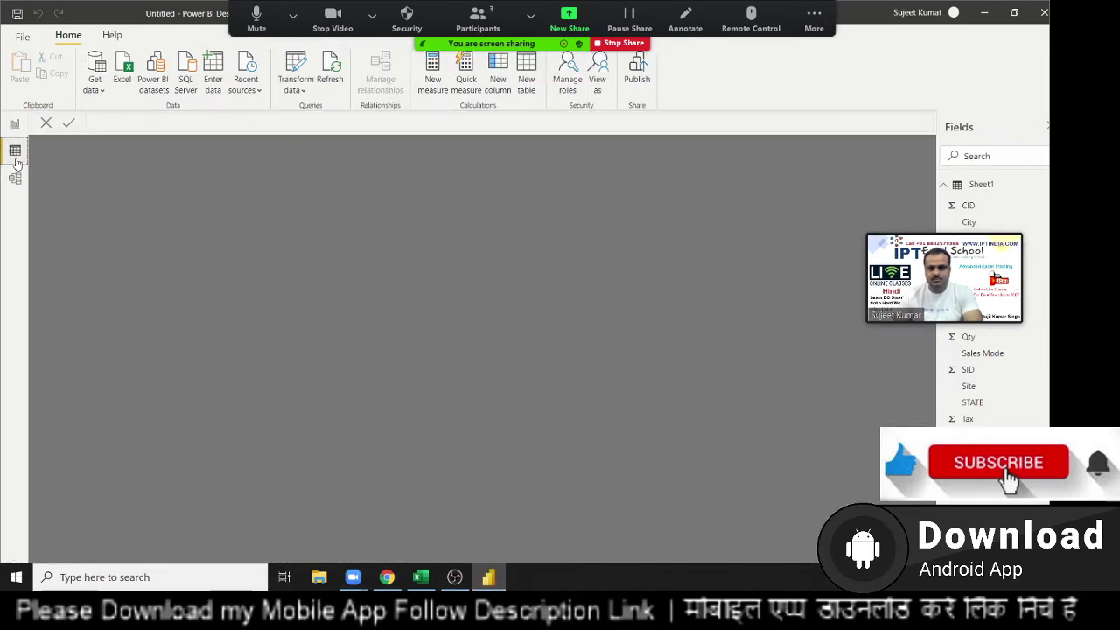
pyautogui.click(978, 187)
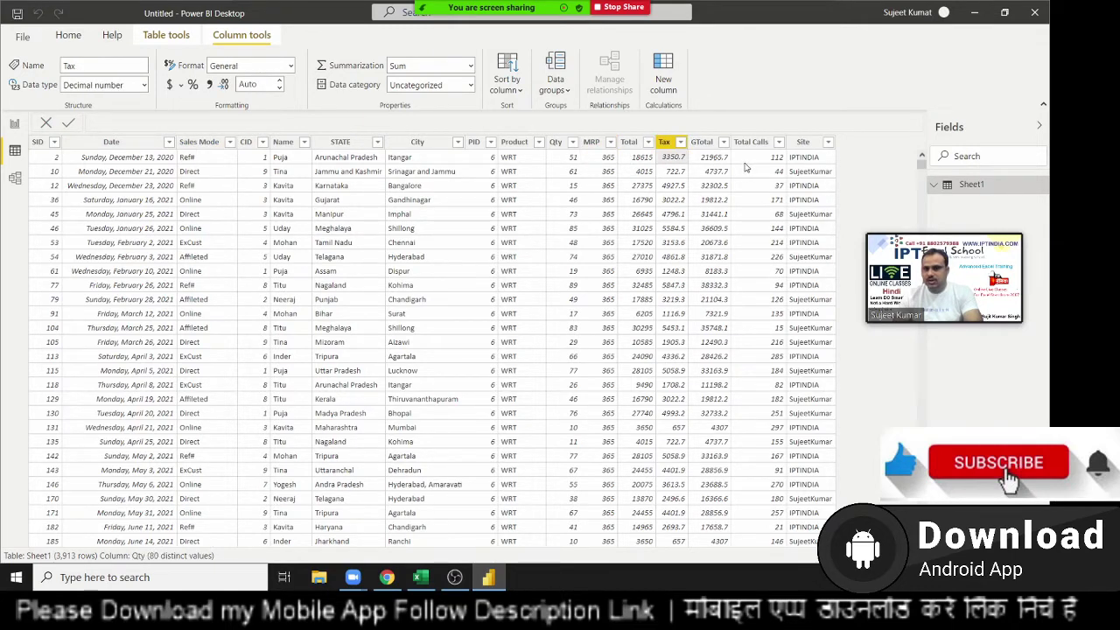
pyautogui.press('Right')
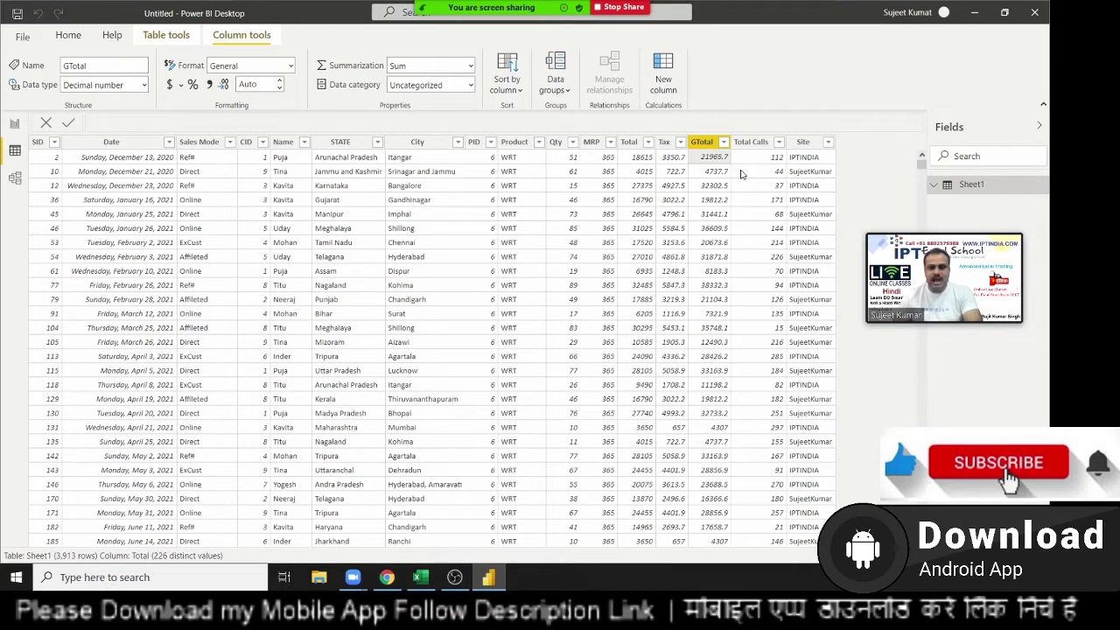
pyautogui.press('Right')
pyautogui.press('Right')
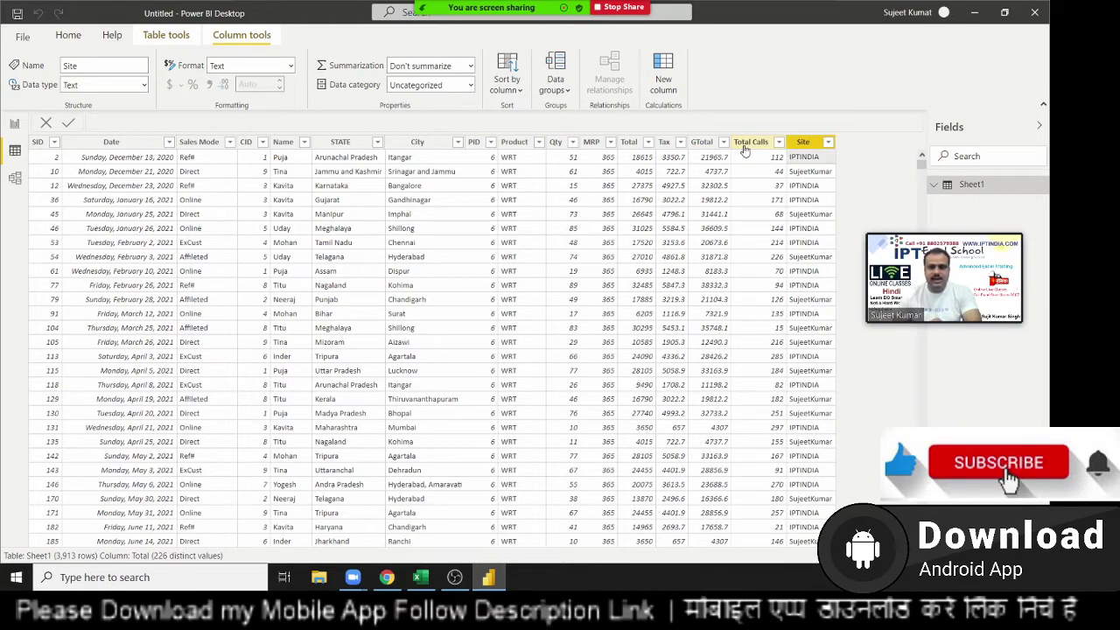
pyautogui.click(742, 147)
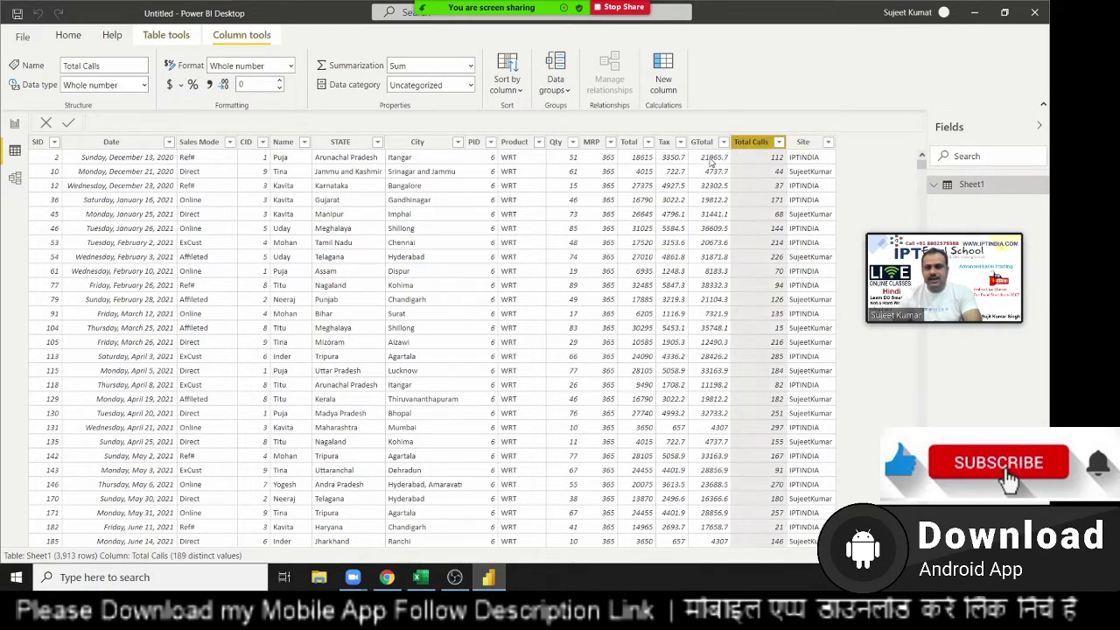
pyautogui.press('Left')
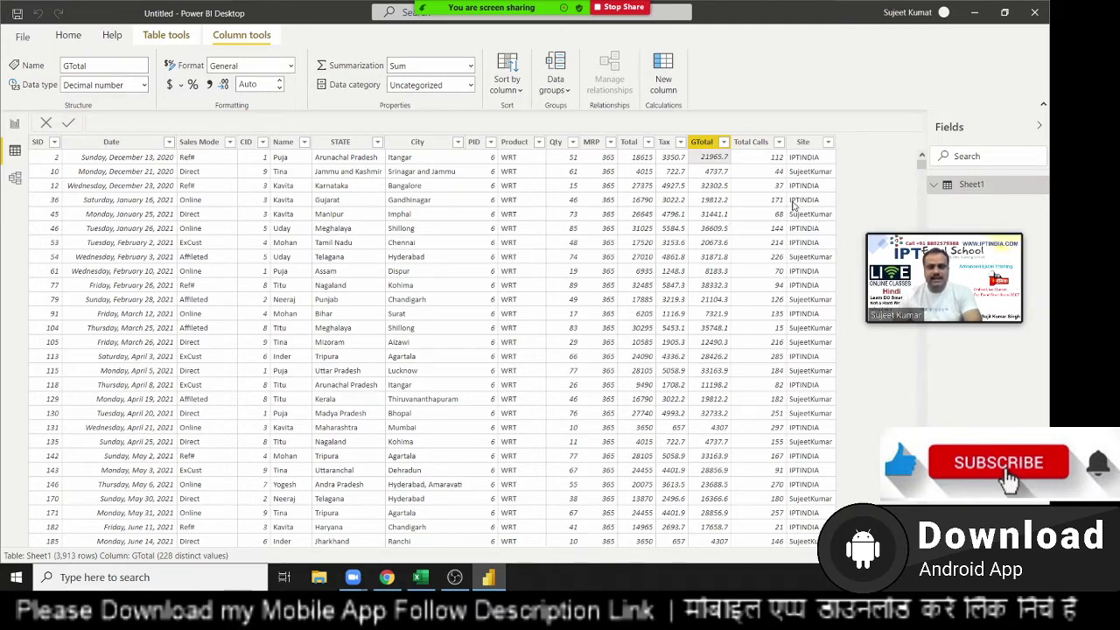
pyautogui.click(809, 199)
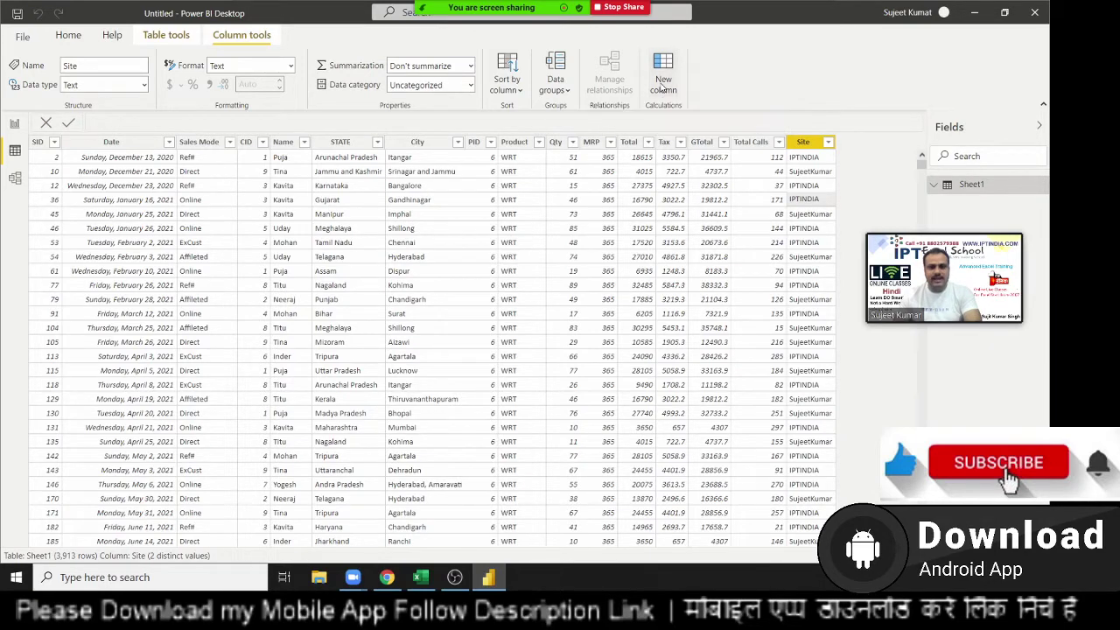
# Step: Create the calculated column Rev_Per_Call = Sheet1[GTotal]/Sheet1[Total Calls] with autocomplete
pyautogui.click(664, 84)
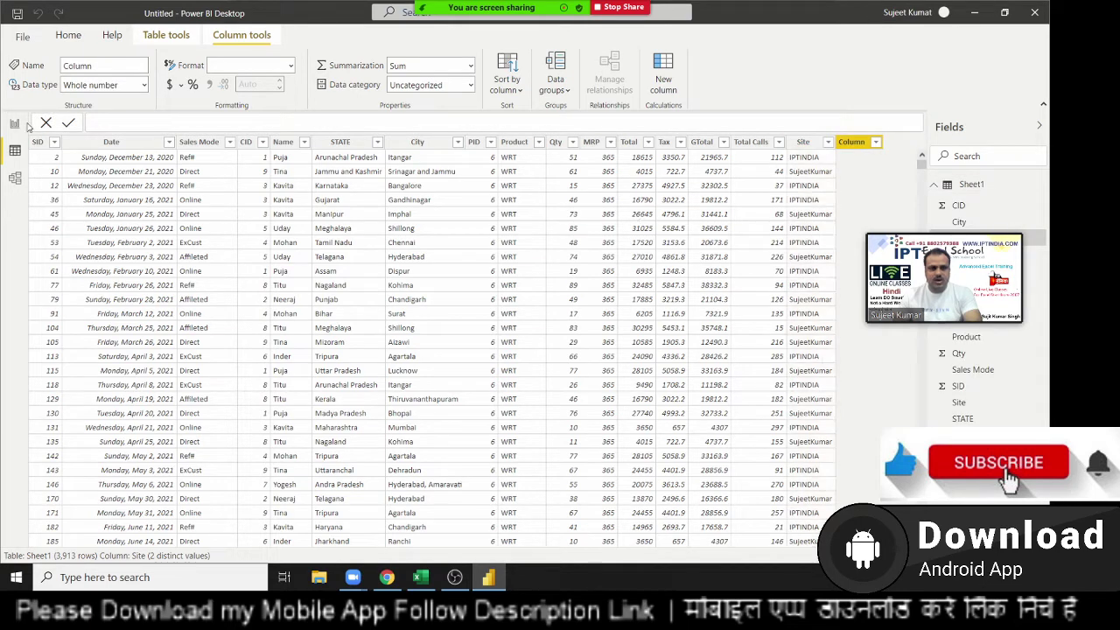
pyautogui.click(120, 122)
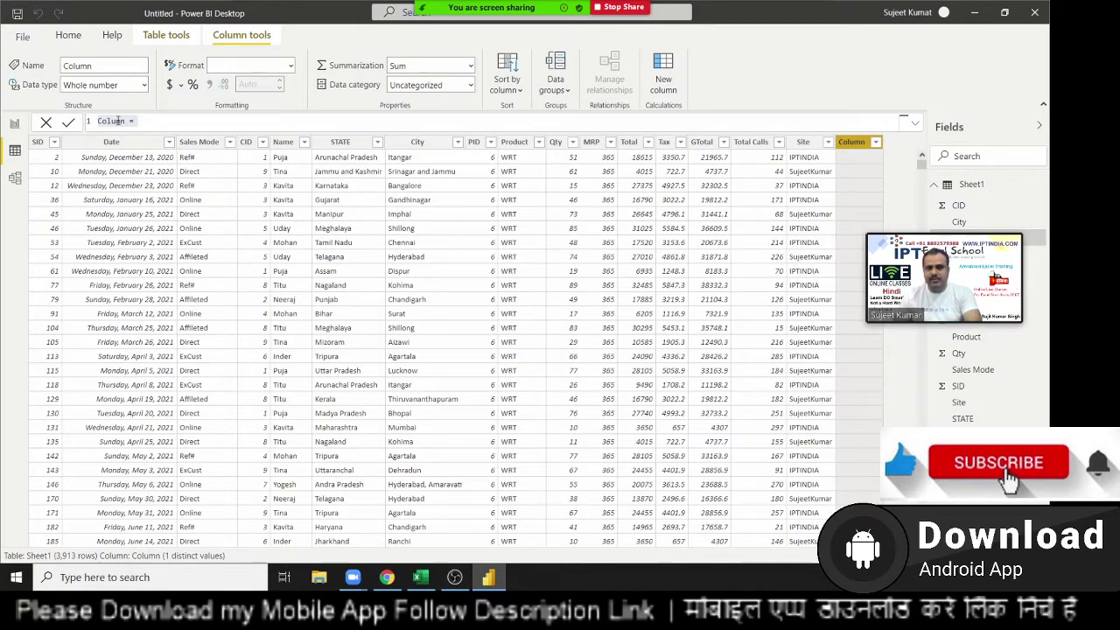
pyautogui.doubleClick(117, 122)
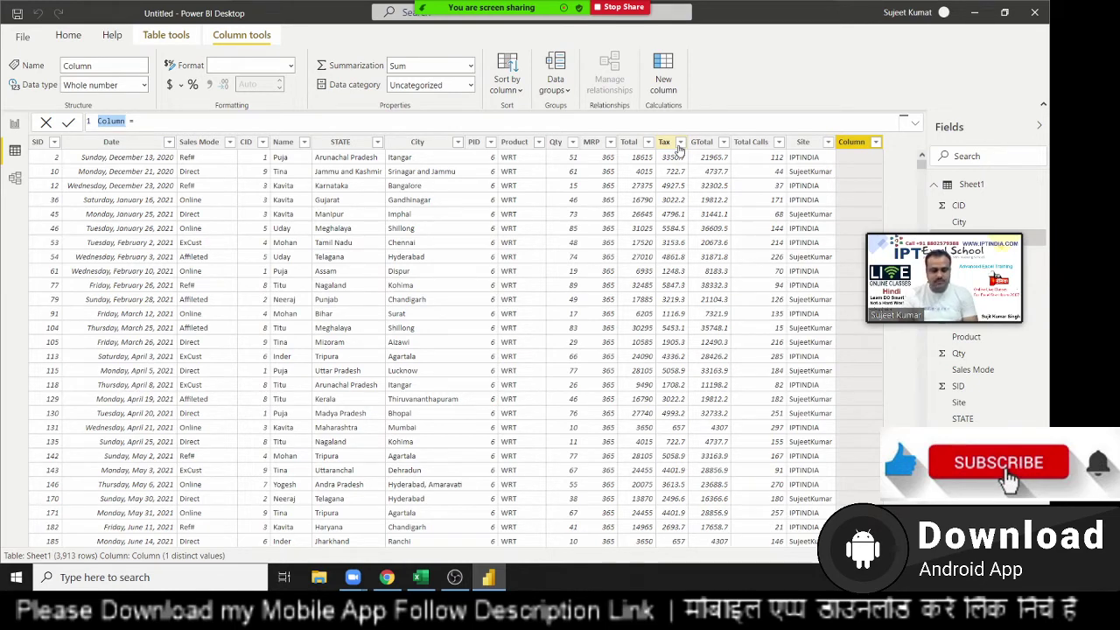
pyautogui.write('Re')
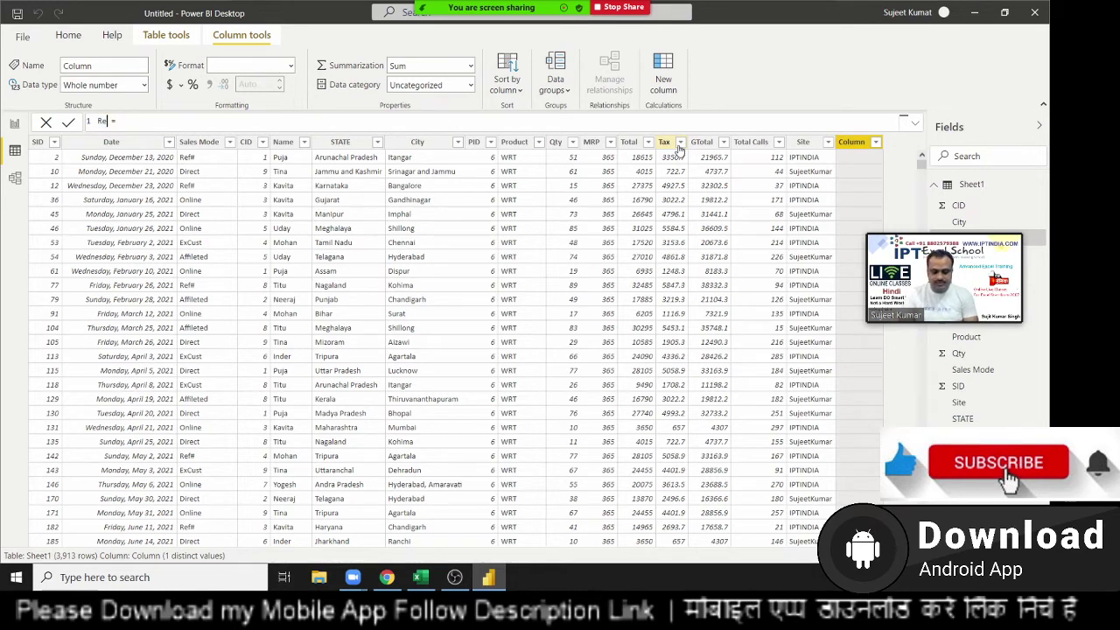
pyautogui.write('v_')
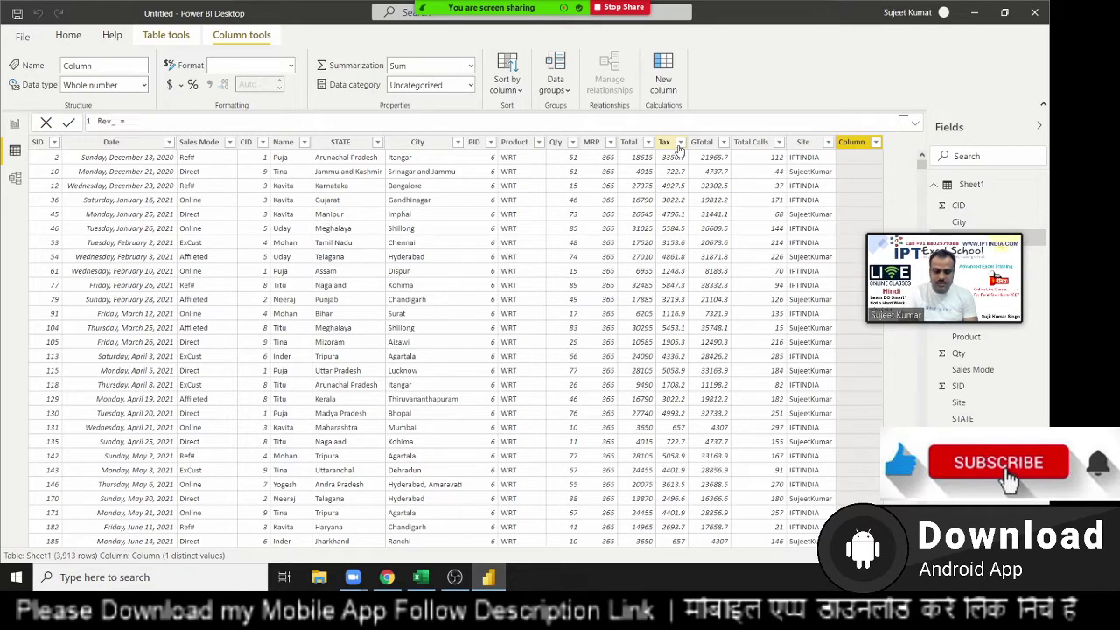
pyautogui.write('Per_')
pyautogui.write('Call')
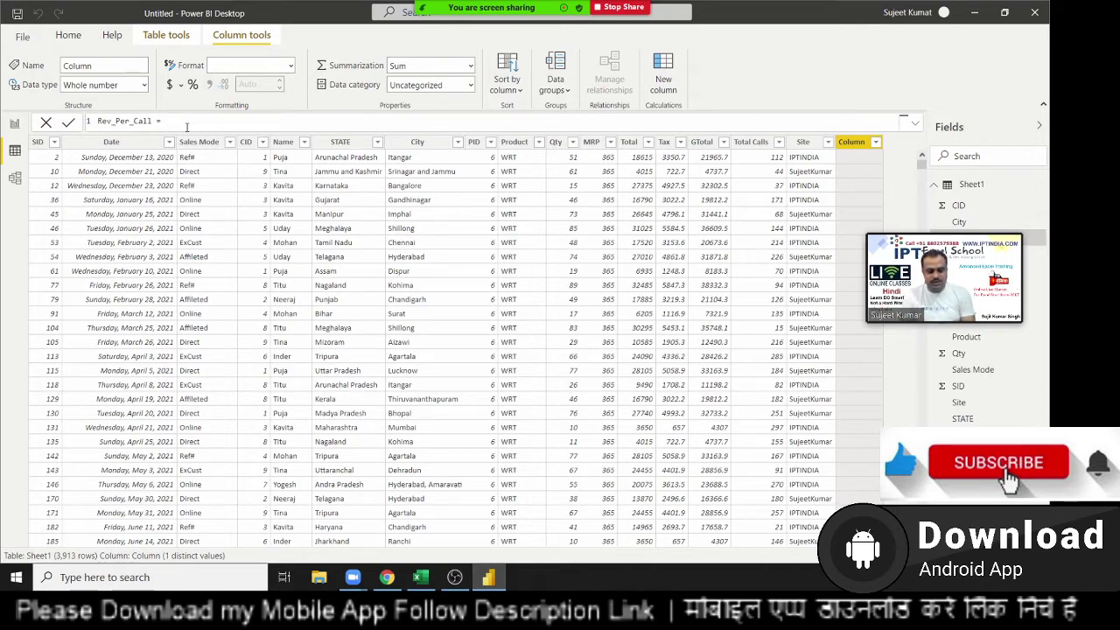
pyautogui.write('gt')
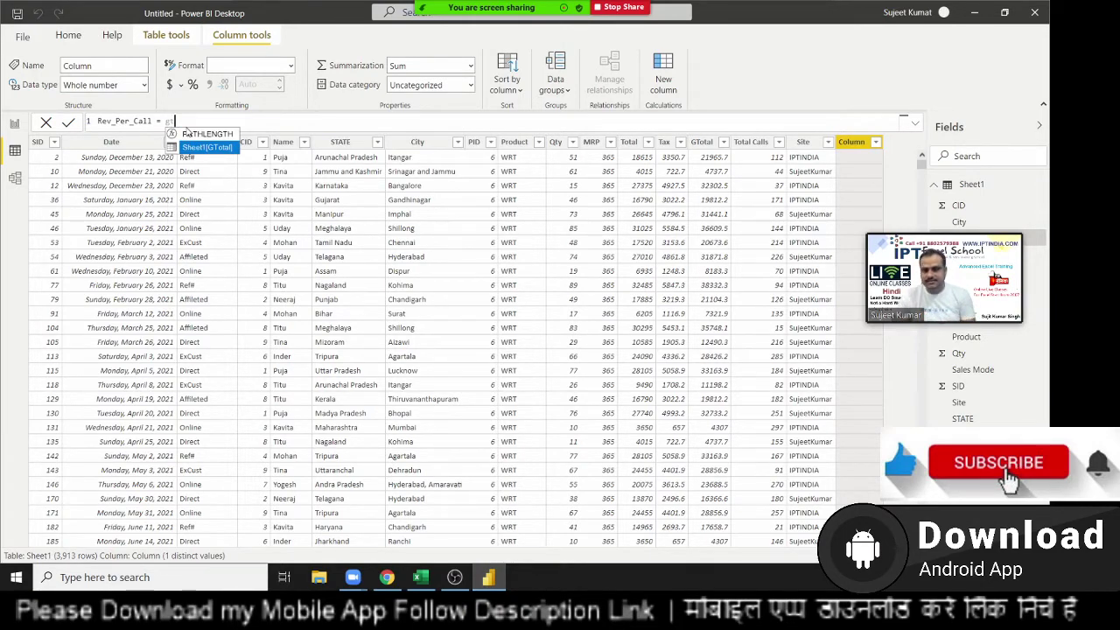
pyautogui.press('Tab')
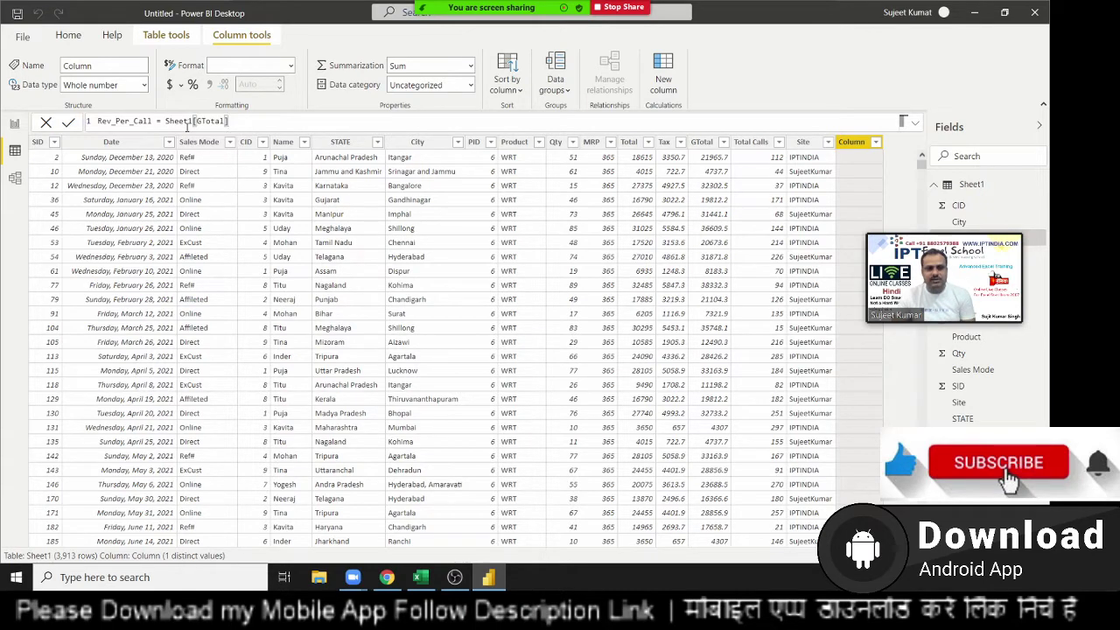
pyautogui.write('/')
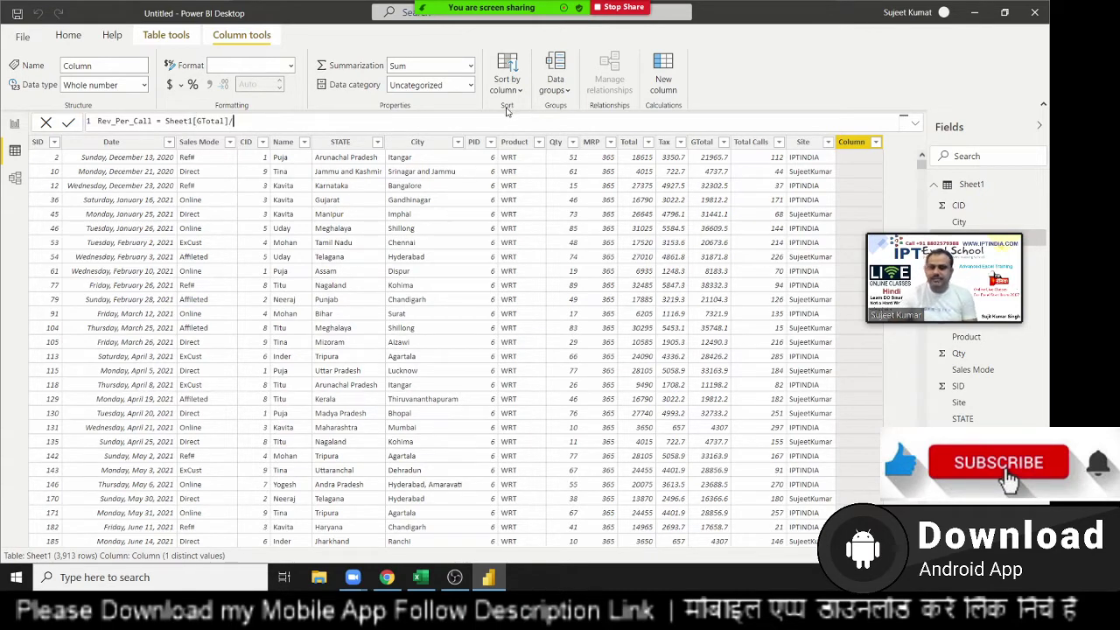
pyautogui.write('tot')
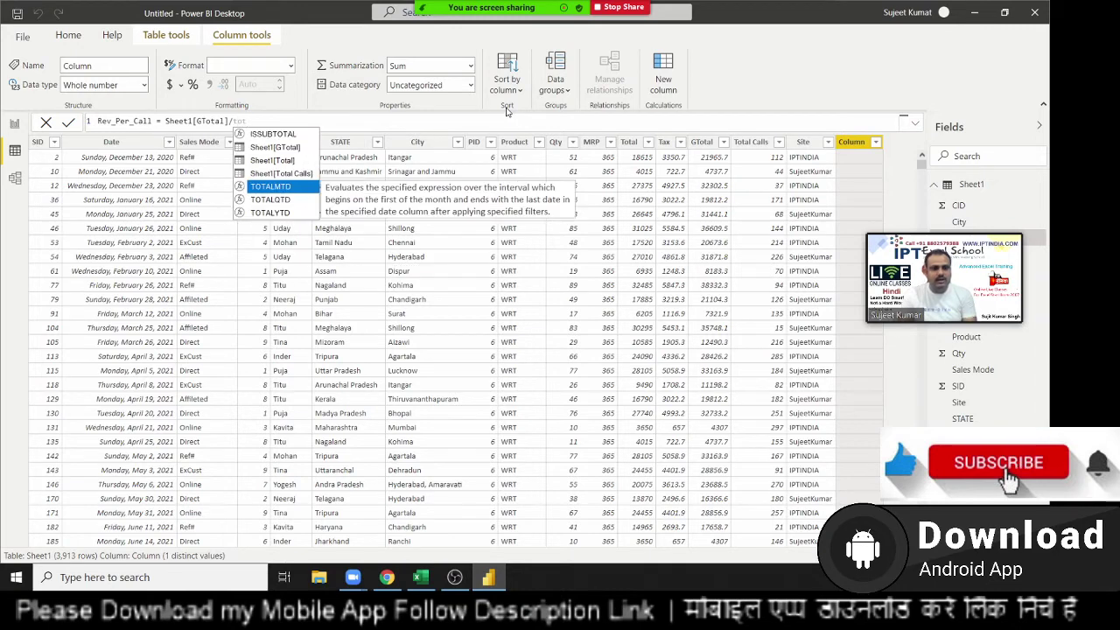
pyautogui.press('Up')
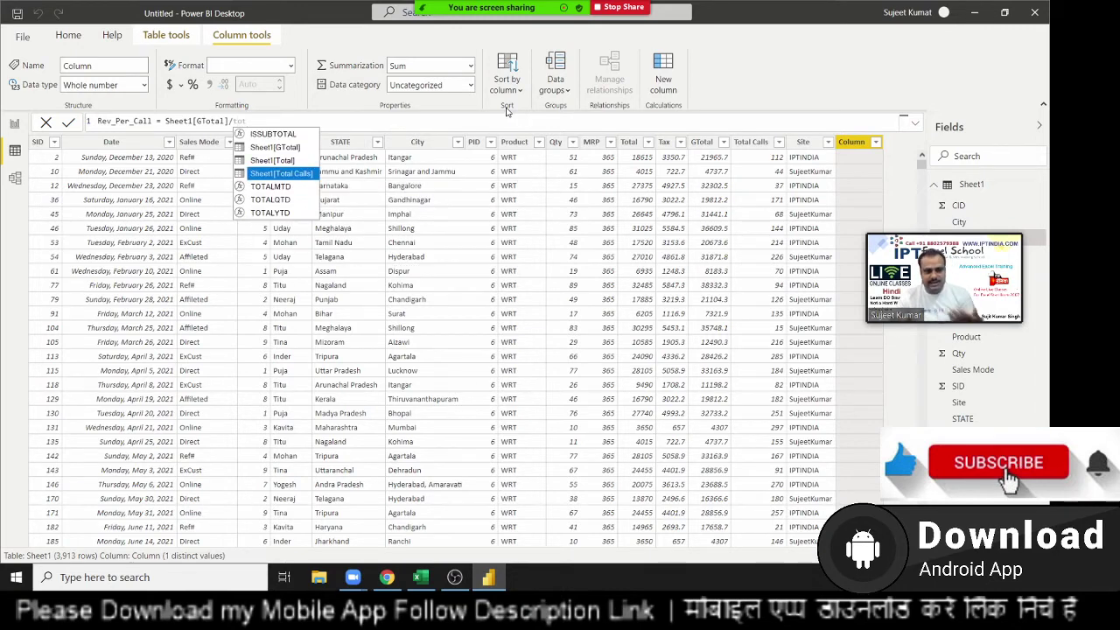
pyautogui.press('Down')
pyautogui.press('Up')
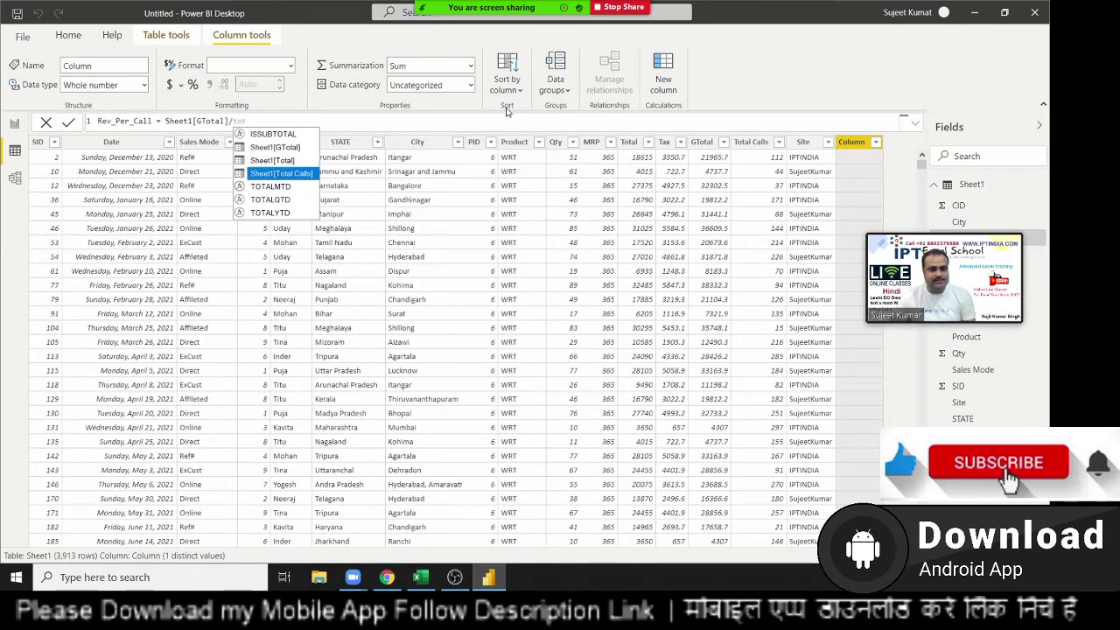
pyautogui.press('Tab')
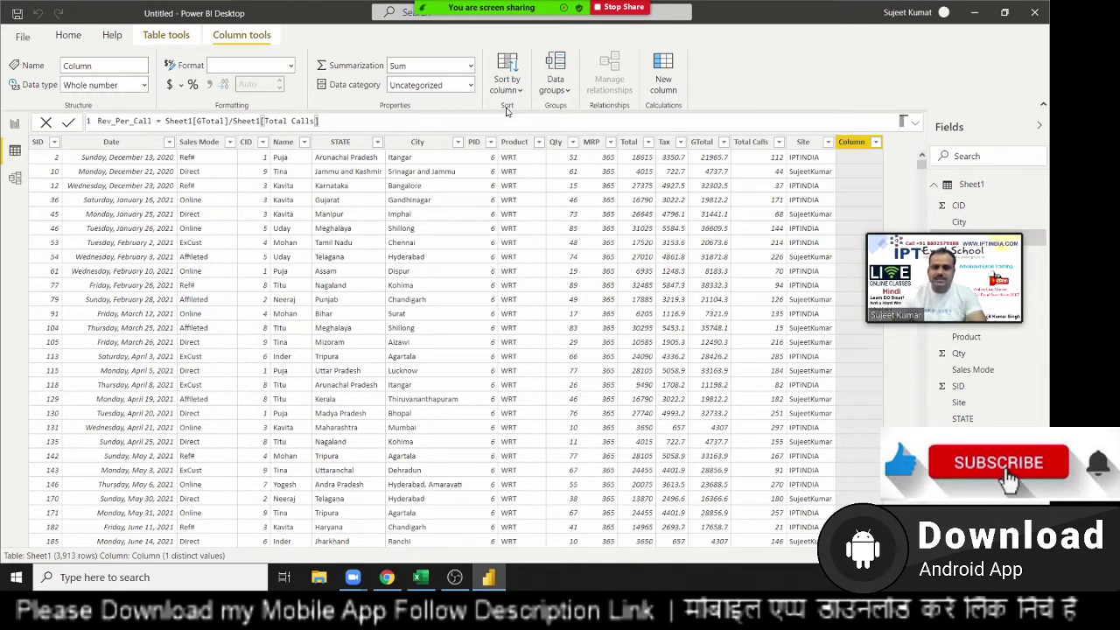
pyautogui.press('Return')
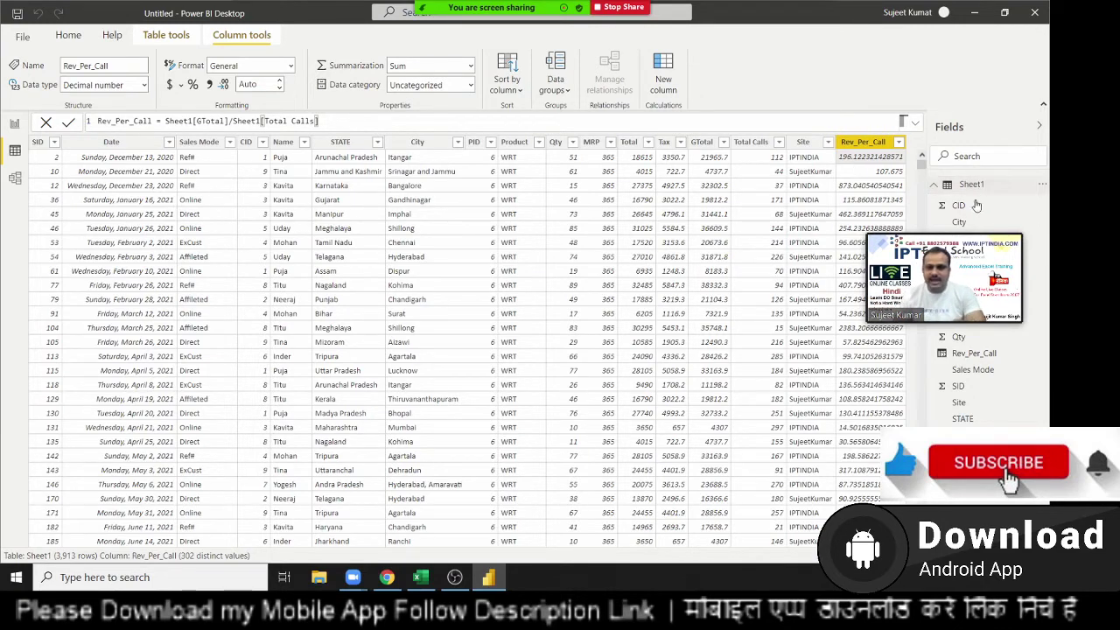
# Step: Select the Rev_Per_Call column and change its decimal places from Auto to 0
pyautogui.moveTo(972, 233); pyautogui.dragTo(976, 37)
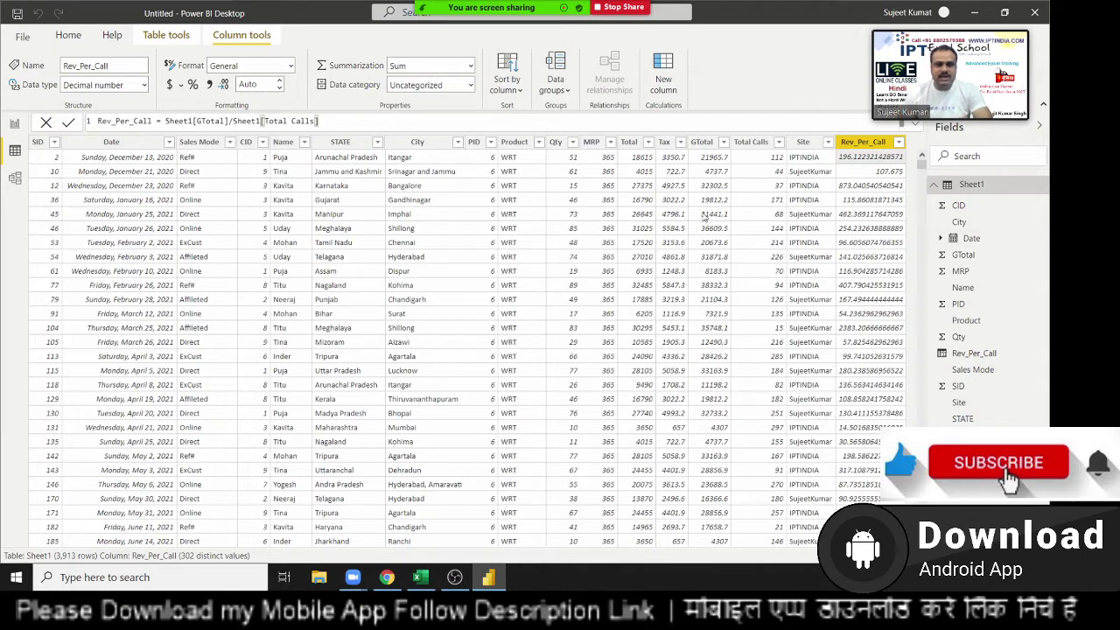
pyautogui.click(861, 148)
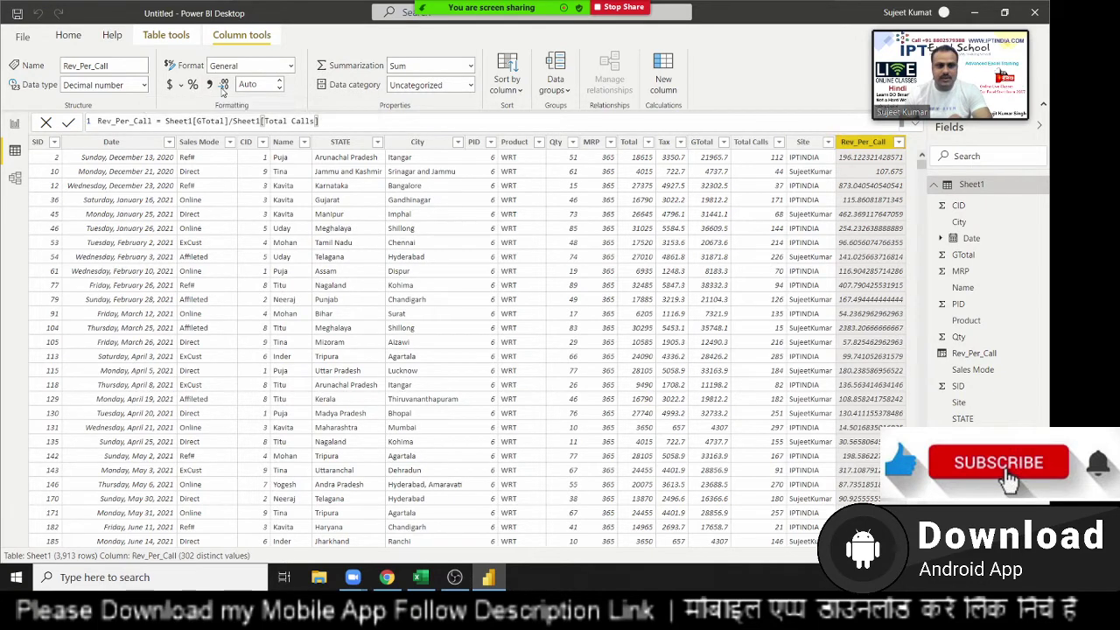
pyautogui.click(280, 88)
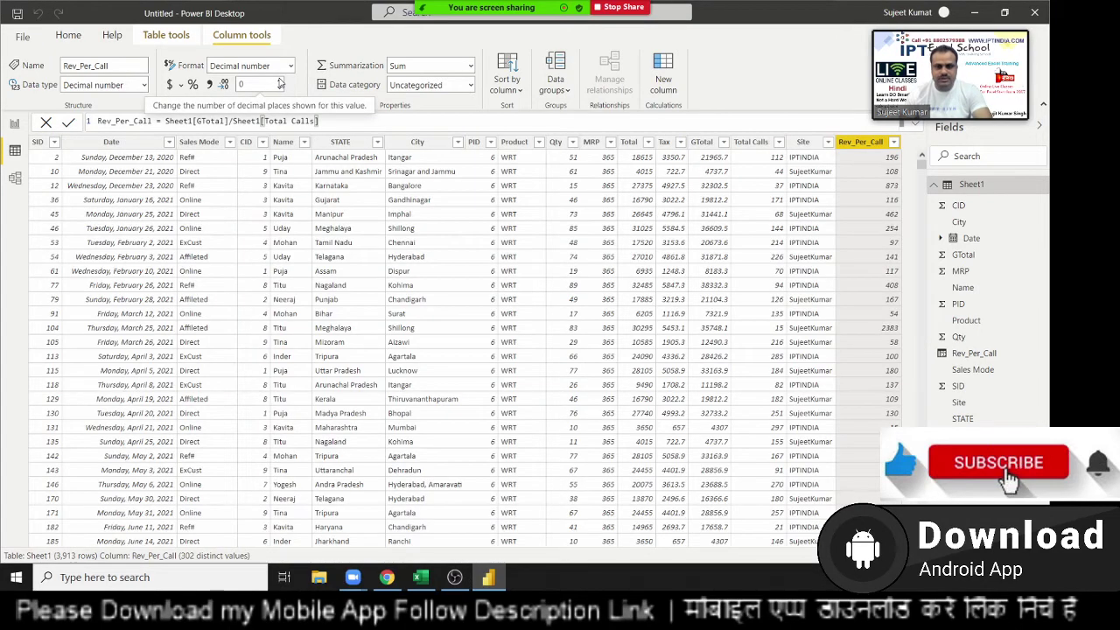
pyautogui.moveTo(256, 84); pyautogui.dragTo(207, 87)
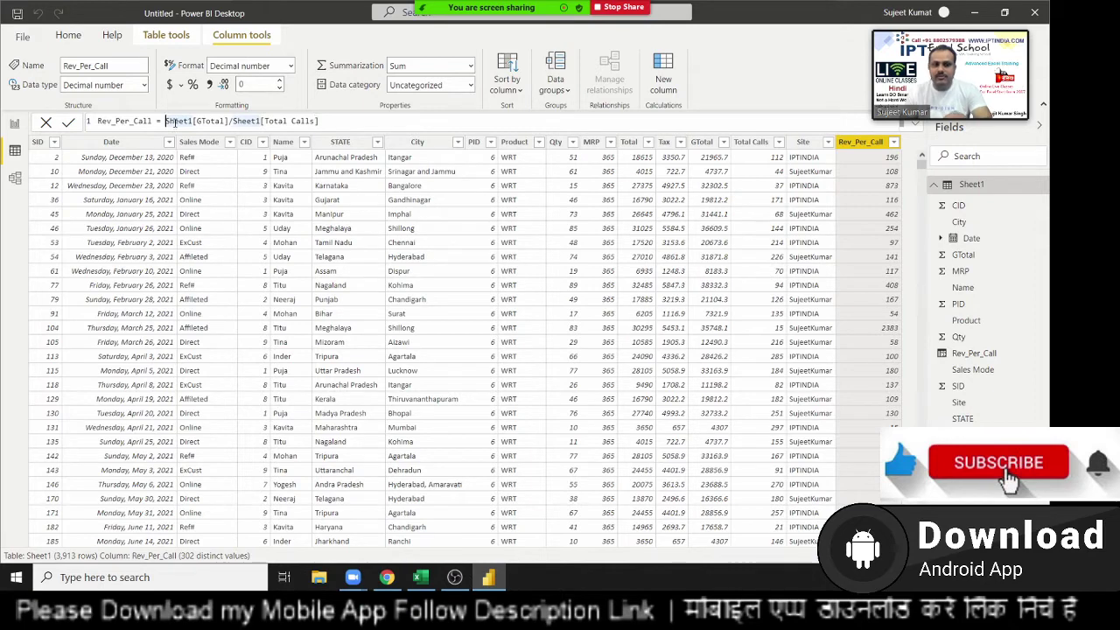
# Step: Change the Rev_Per_Call formula to ROUND(Sheet1[GTotal]/Sheet1[Total Calls],0)
pyautogui.write('r')
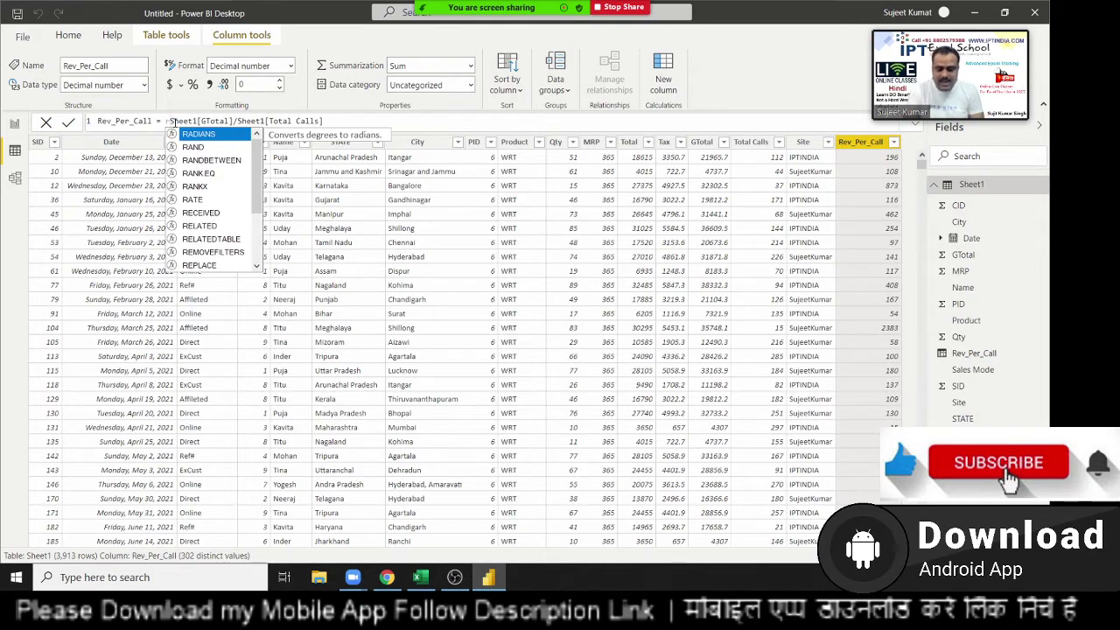
pyautogui.write('ou')
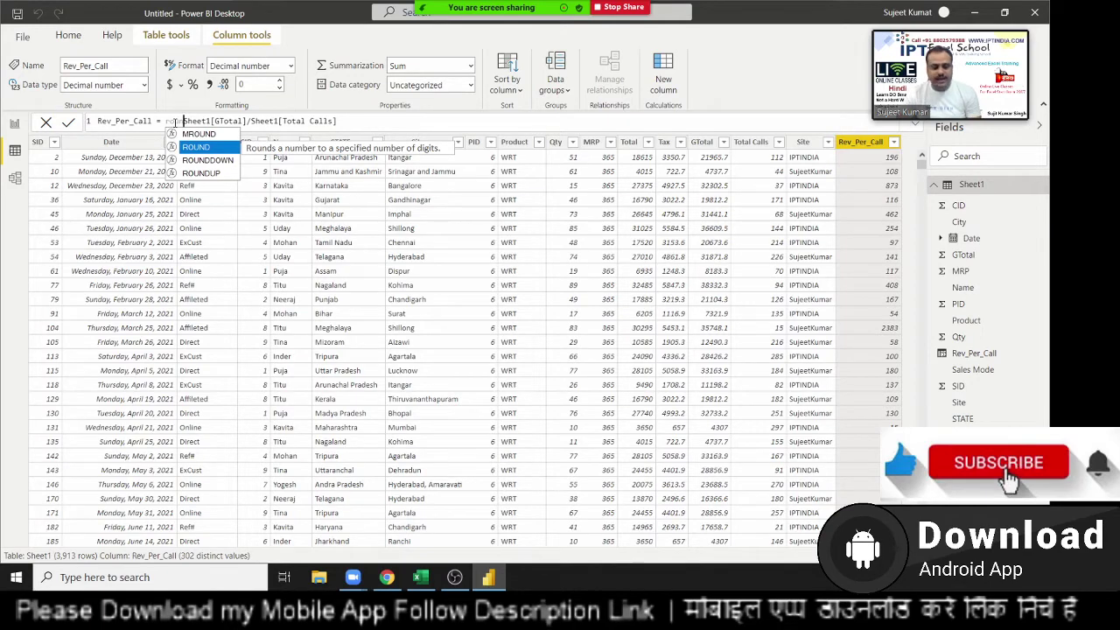
pyautogui.press('Tab')
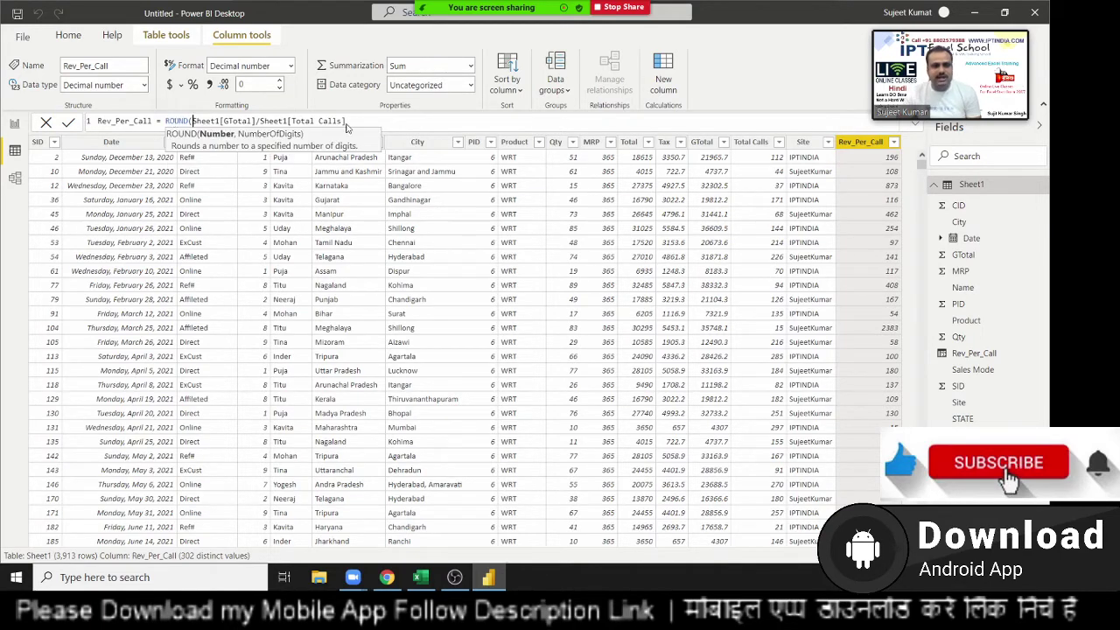
pyautogui.click(365, 121)
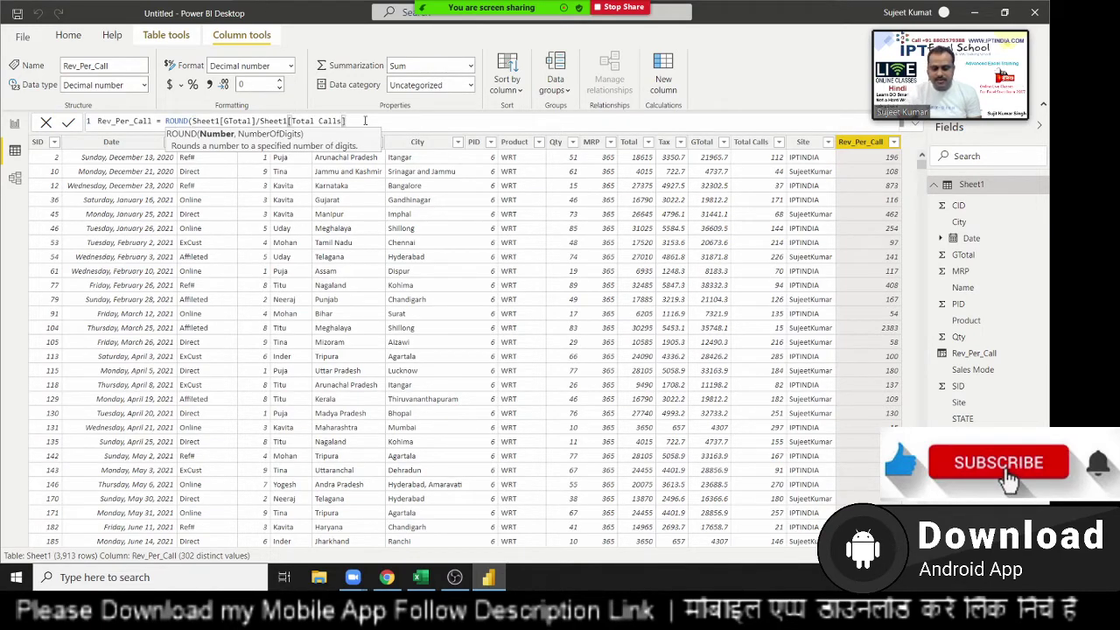
pyautogui.write(',0)')
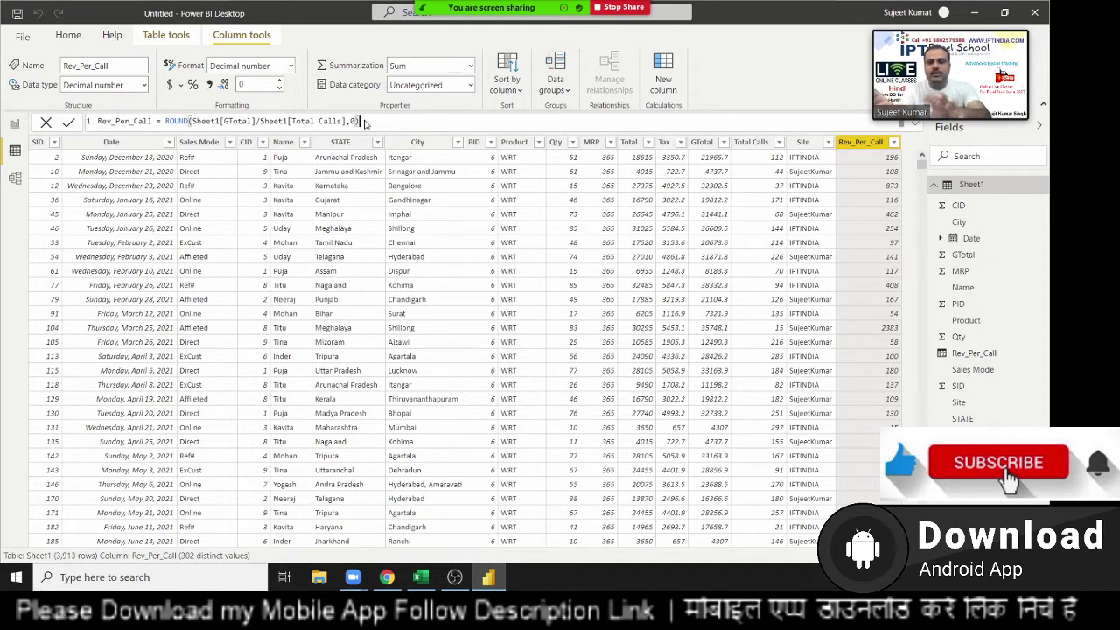
pyautogui.press('Return')
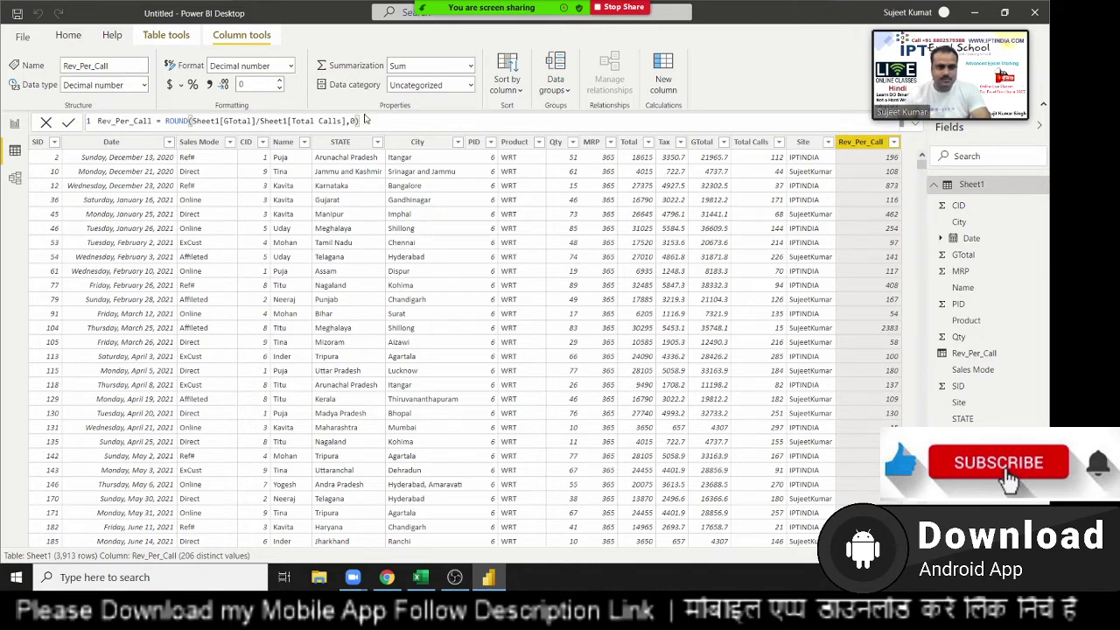
pyautogui.click(862, 234)
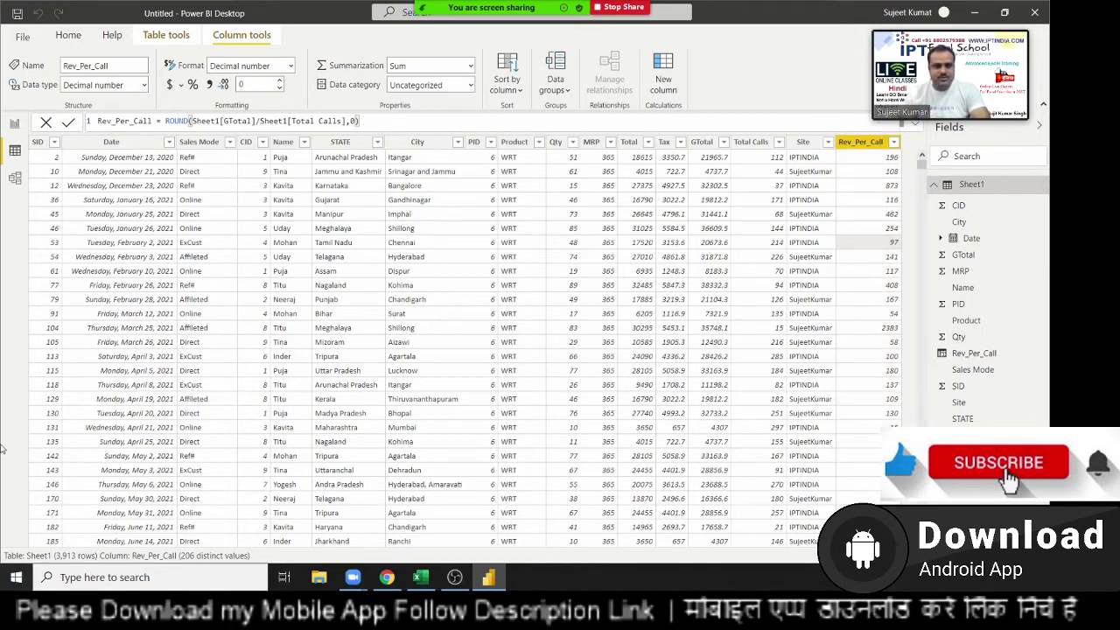
# Step: Add a card visual on the report page with Rev_Per_Call as its value, totalling 3M
pyautogui.click(14, 124)
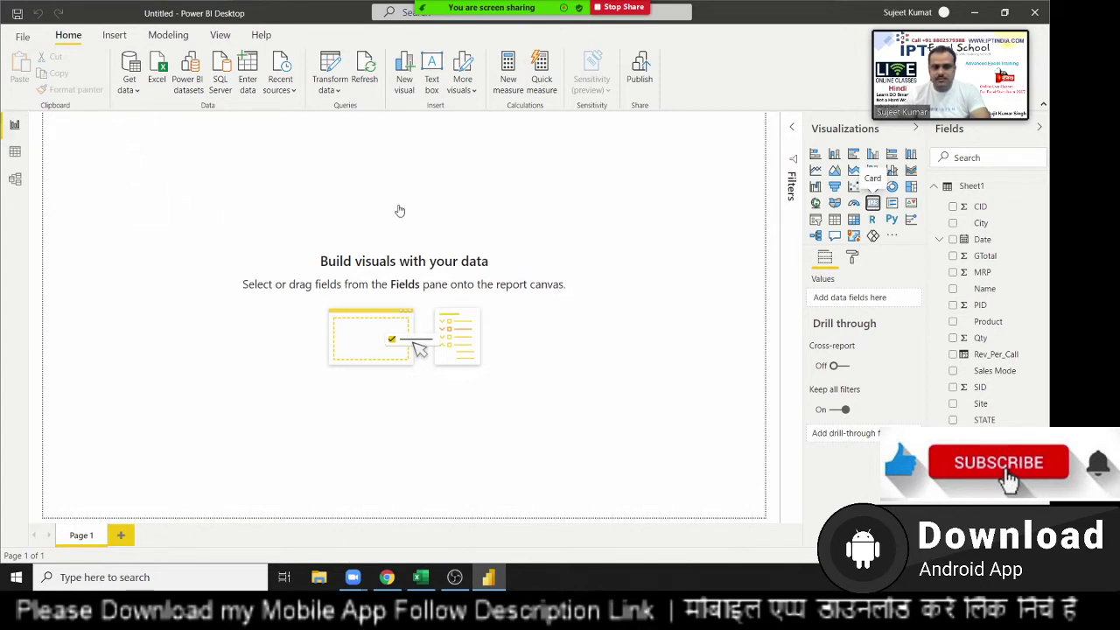
pyautogui.click(873, 203)
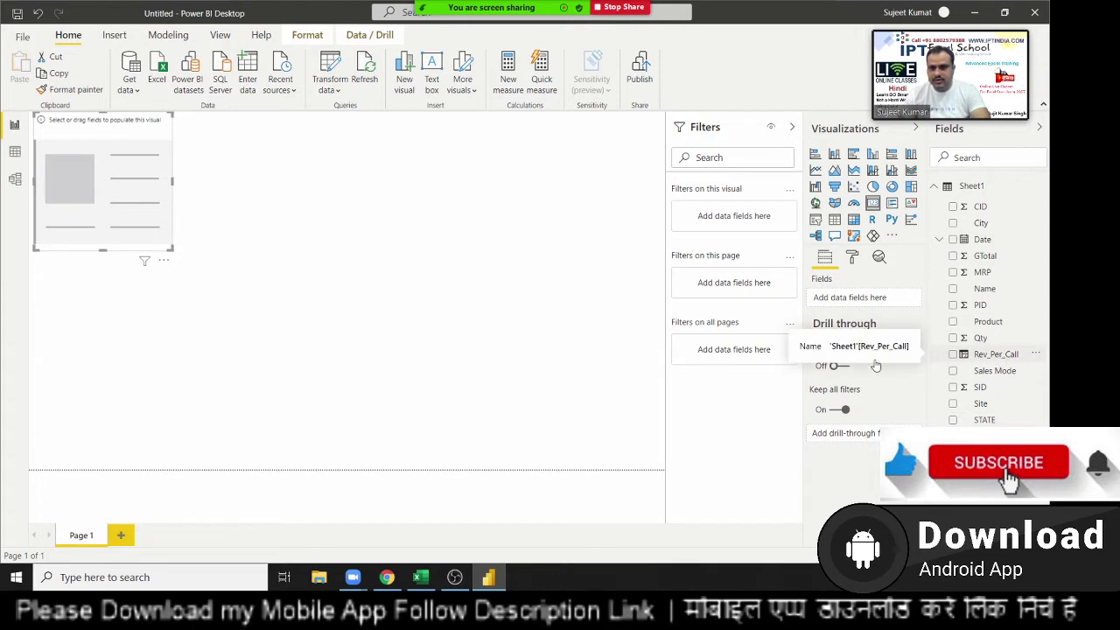
pyautogui.moveTo(875, 365); pyautogui.dragTo(147, 237)
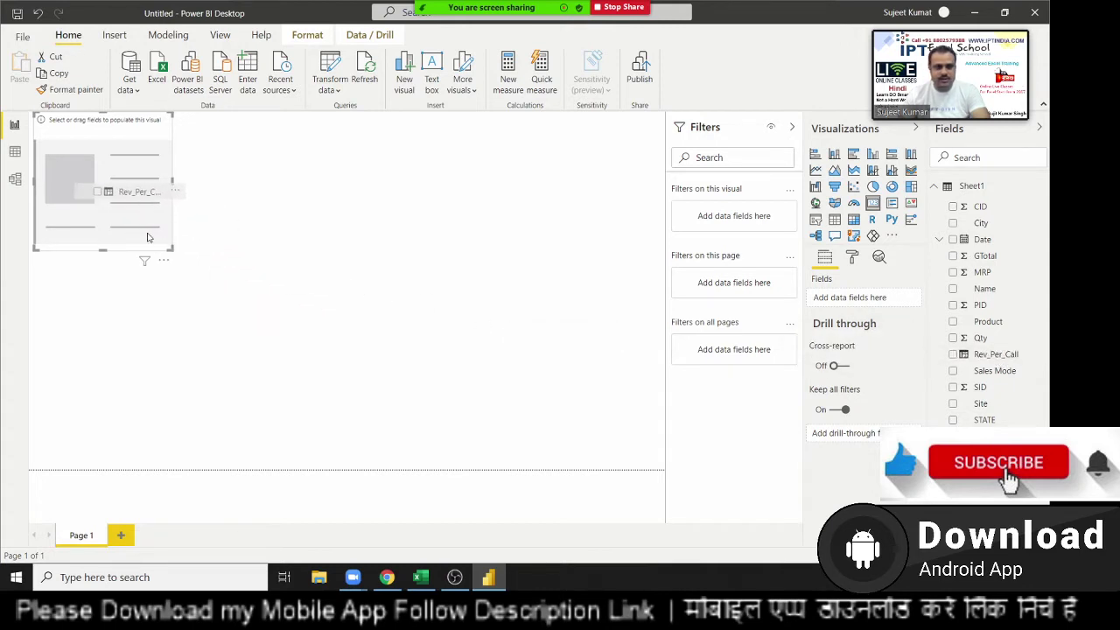
pyautogui.moveTo(158, 281); pyautogui.dragTo(253, 255)
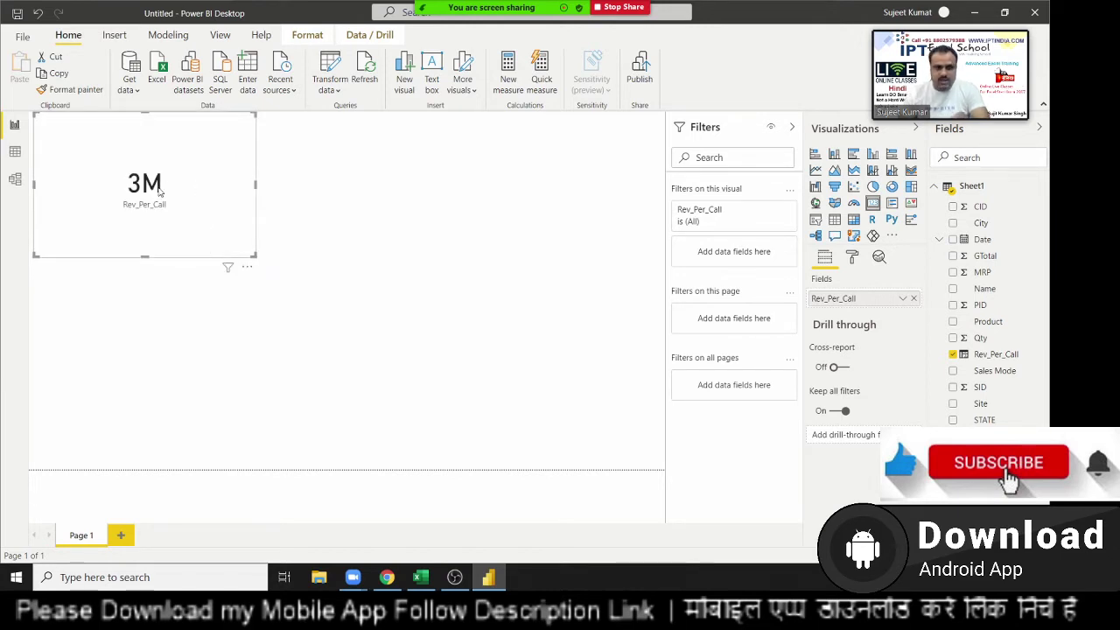
pyautogui.moveTo(158, 195)
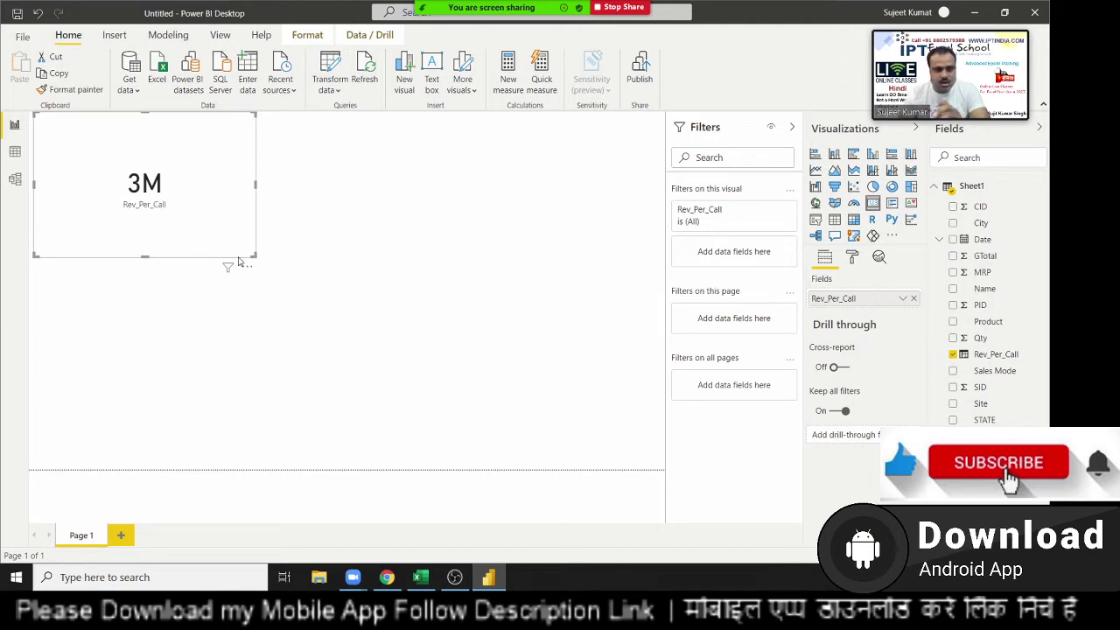
# Step: Set the card to Average of Rev_Per_Call (685), shrink it, and return to Data view
pyautogui.click(852, 259)
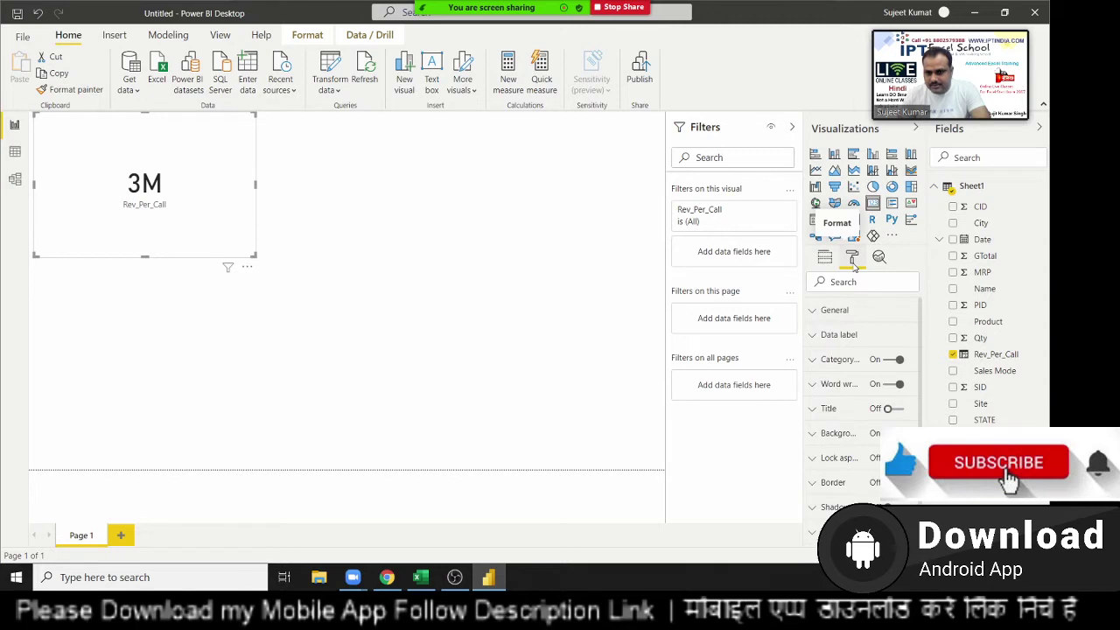
pyautogui.click(825, 258)
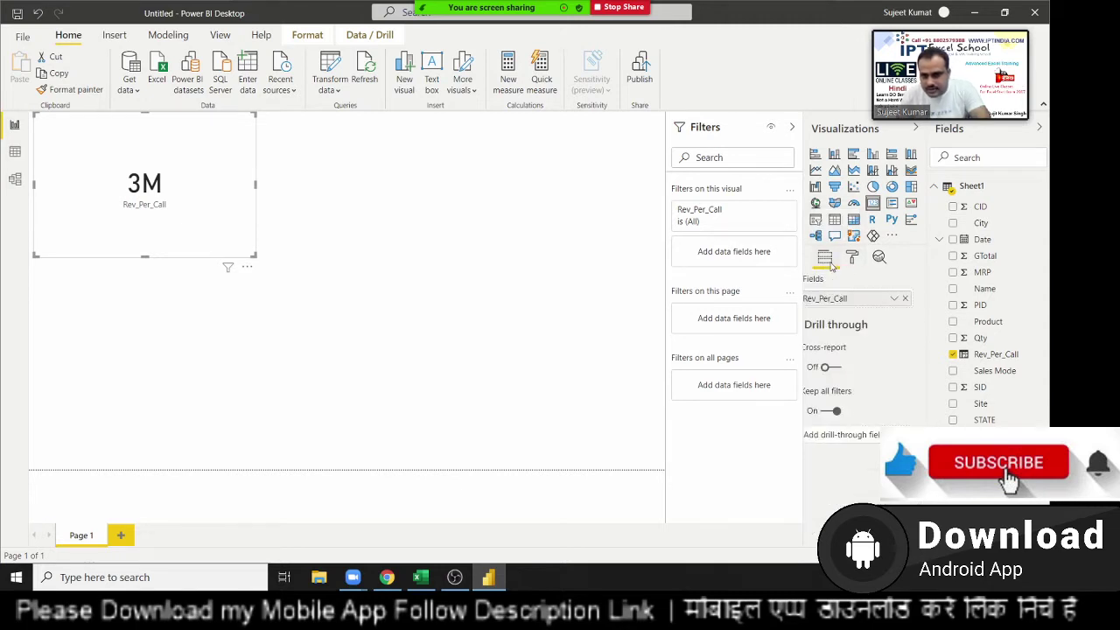
pyautogui.click(902, 301)
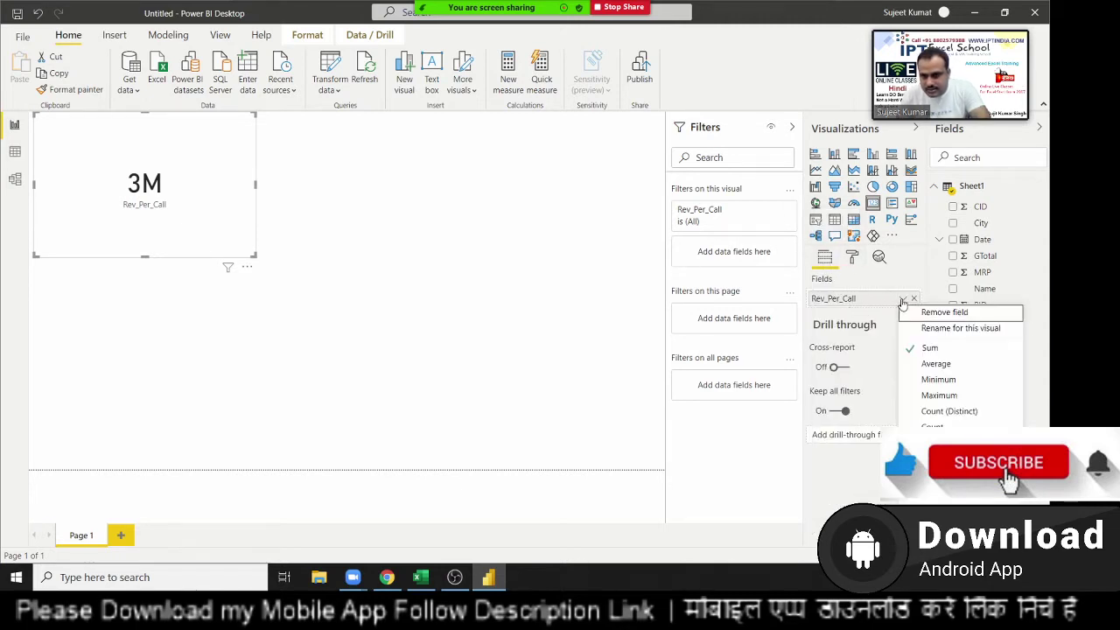
pyautogui.click(933, 364)
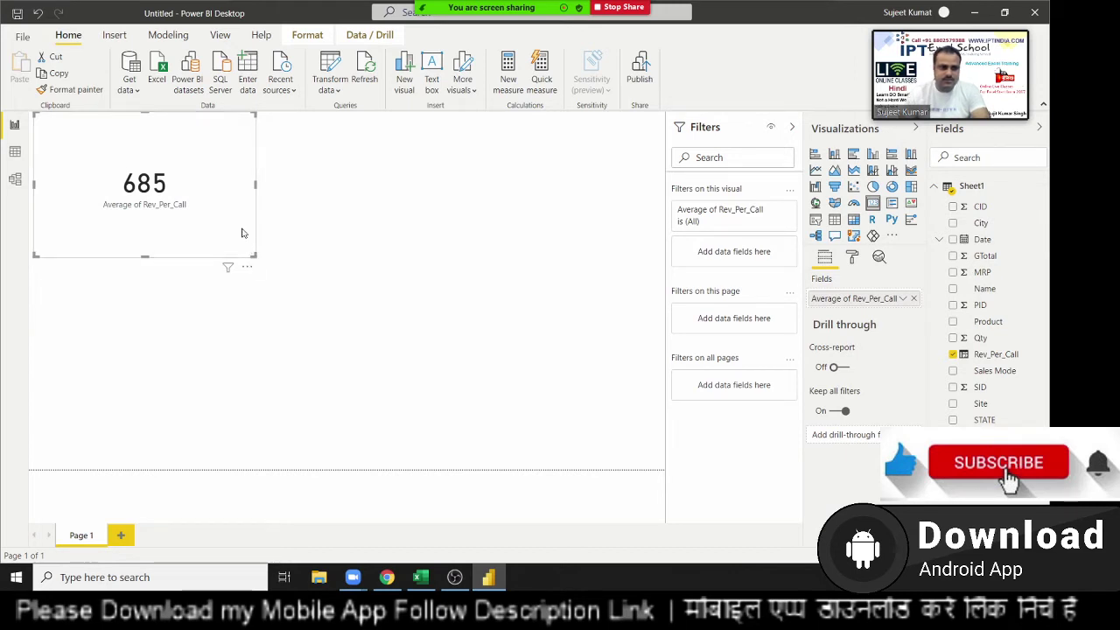
pyautogui.moveTo(255, 255); pyautogui.dragTo(172, 218)
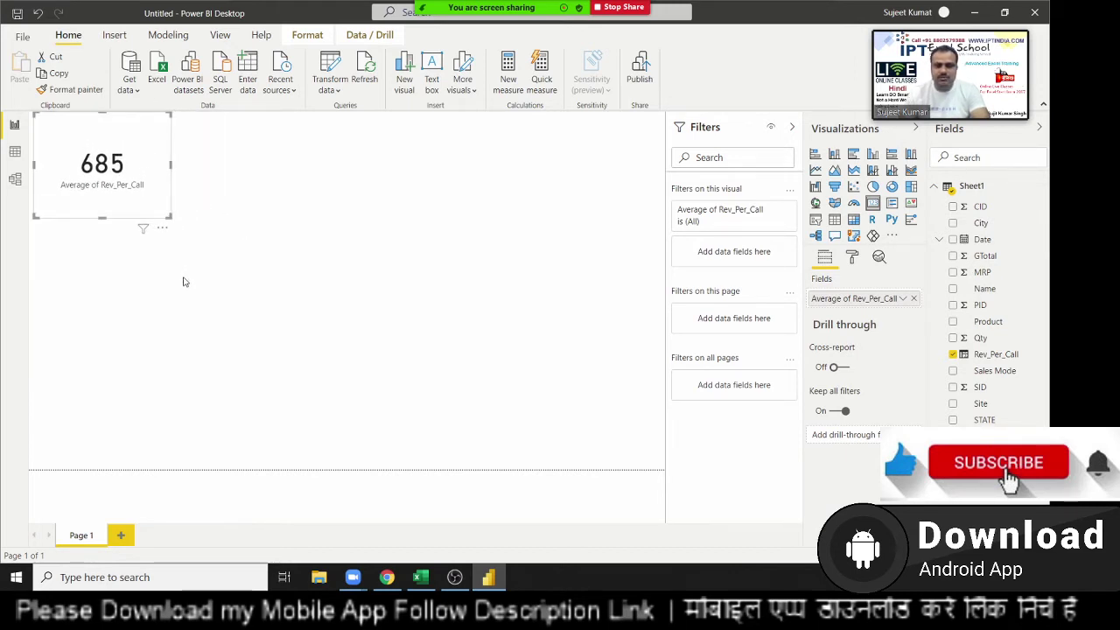
pyautogui.click(15, 153)
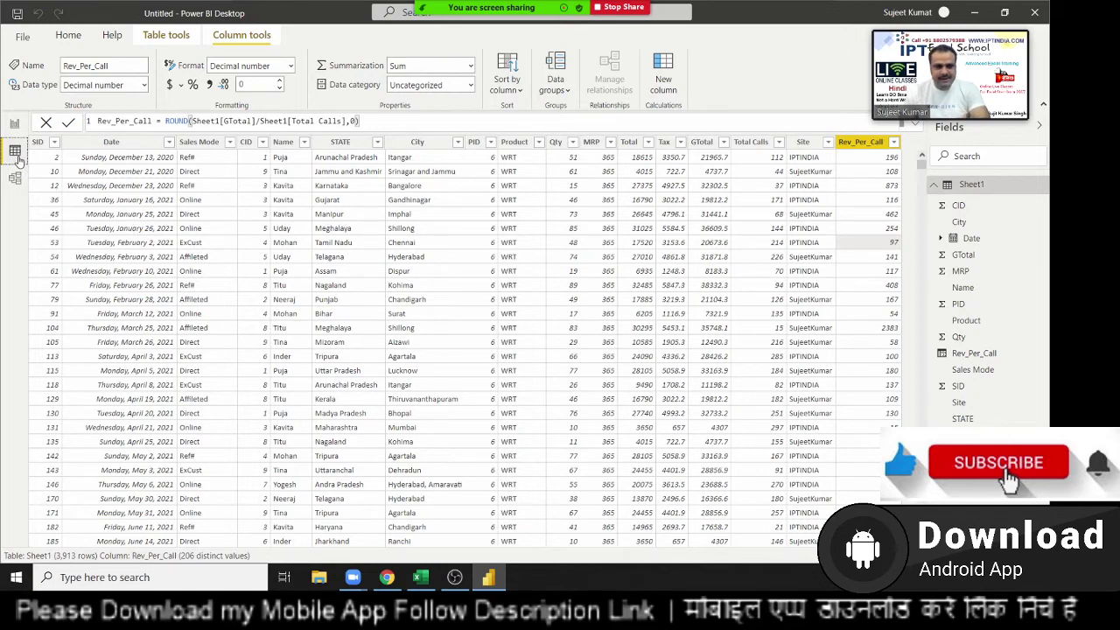
# Step: Use Home > Enter data to get the Create Table dialog with a blank Column1 grid
pyautogui.click(18, 154)
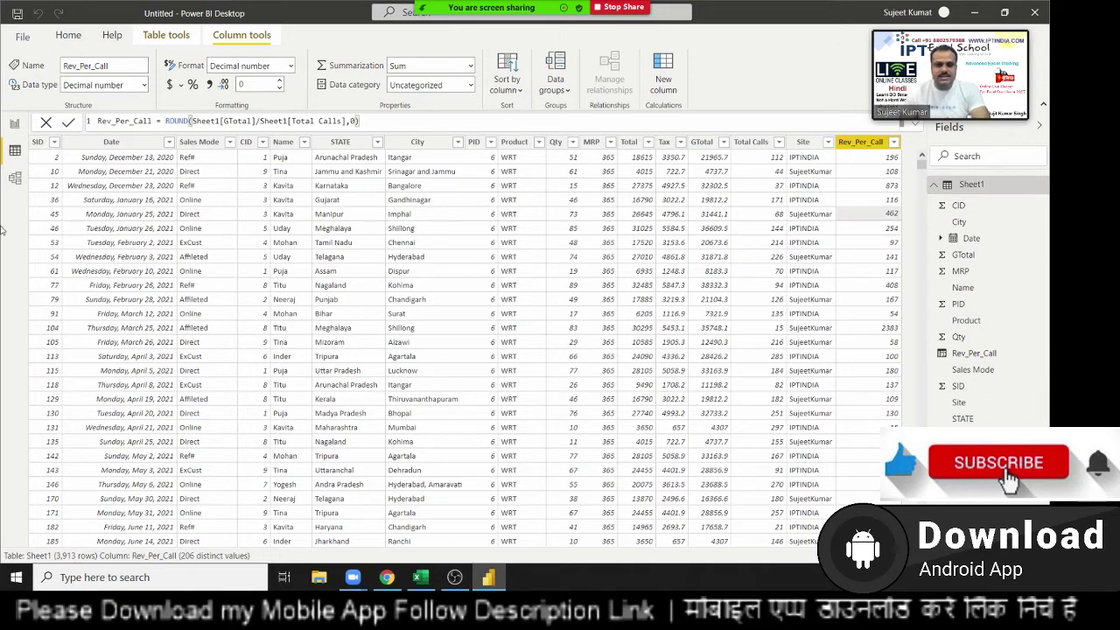
pyautogui.click(69, 35)
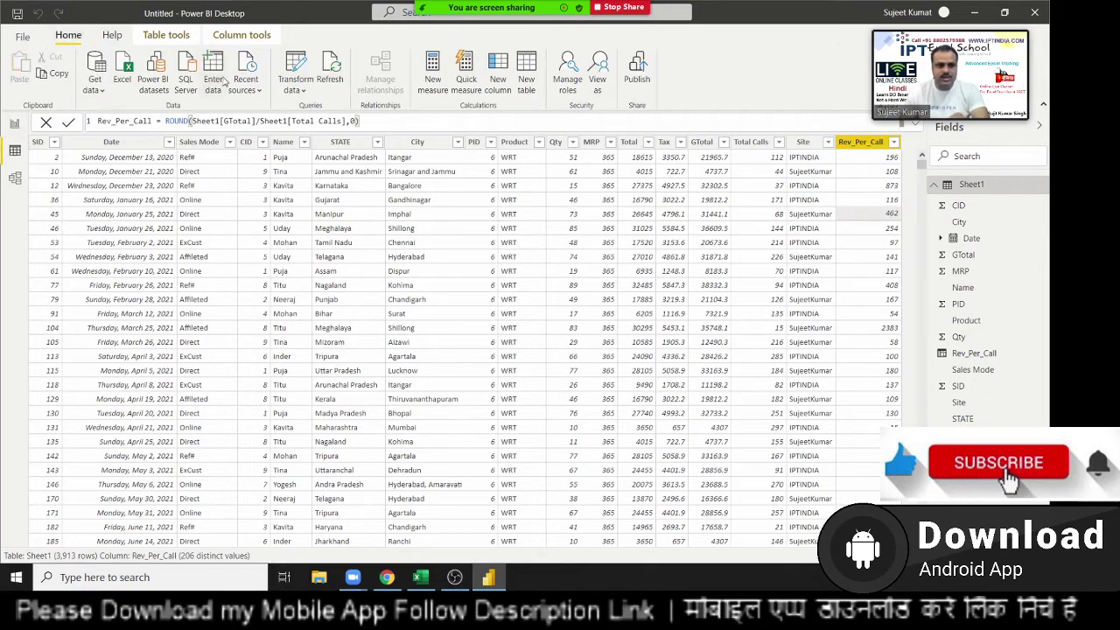
pyautogui.click(224, 81)
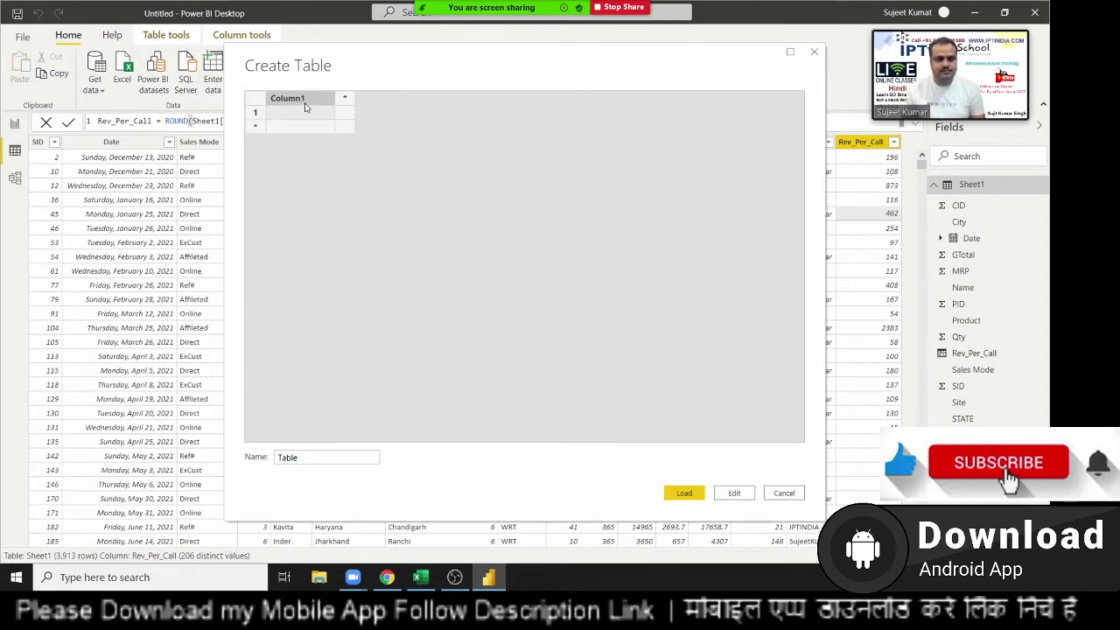
# Step: Rename the Create Table column headers to Name, Q1 and Q2
pyautogui.doubleClick(305, 98)
pyautogui.write('Name')
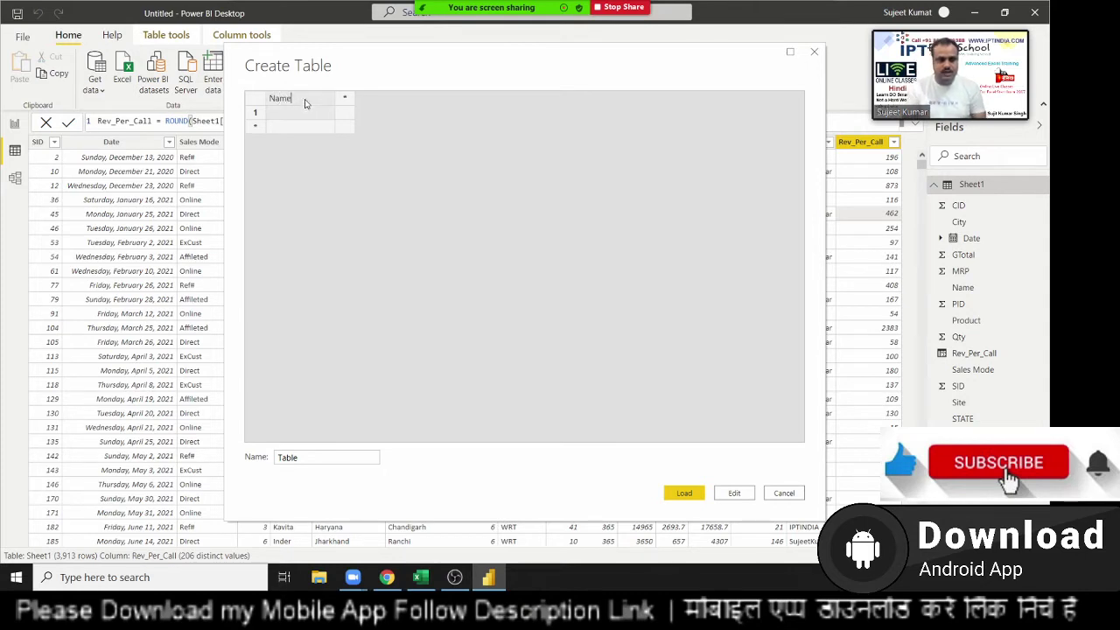
pyautogui.press('Tab')
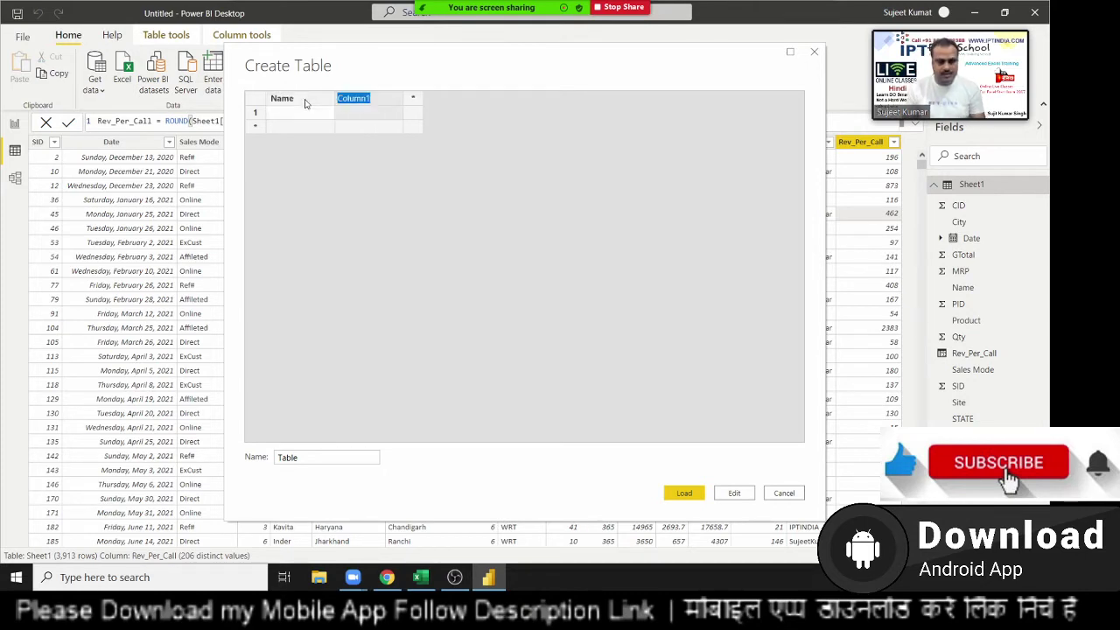
pyautogui.write('Q1')
pyautogui.press('Tab')
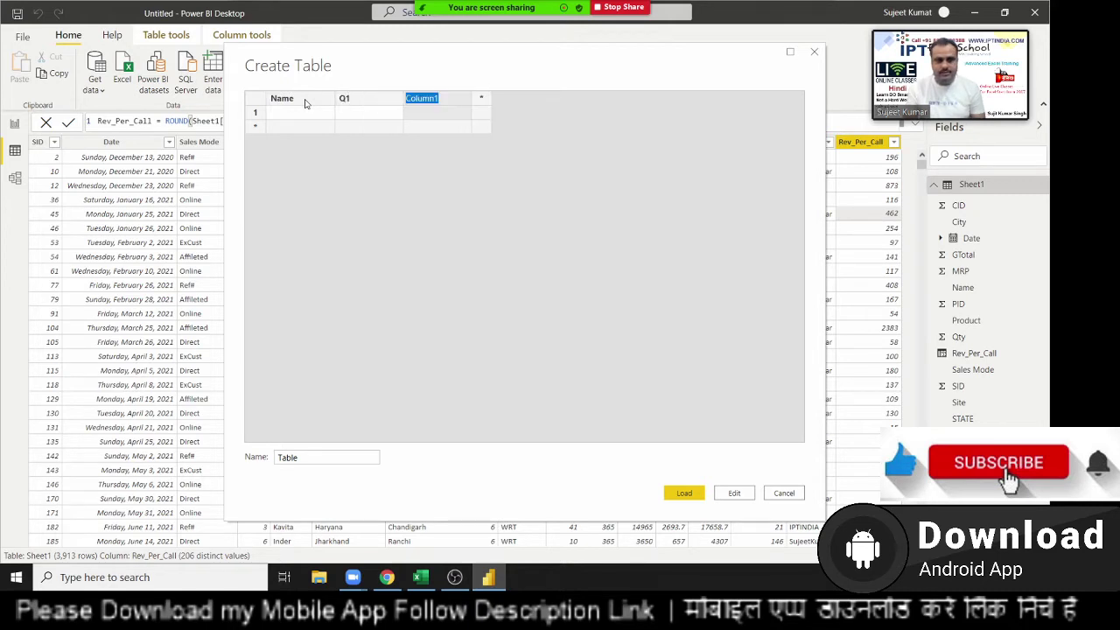
pyautogui.write('Q2')
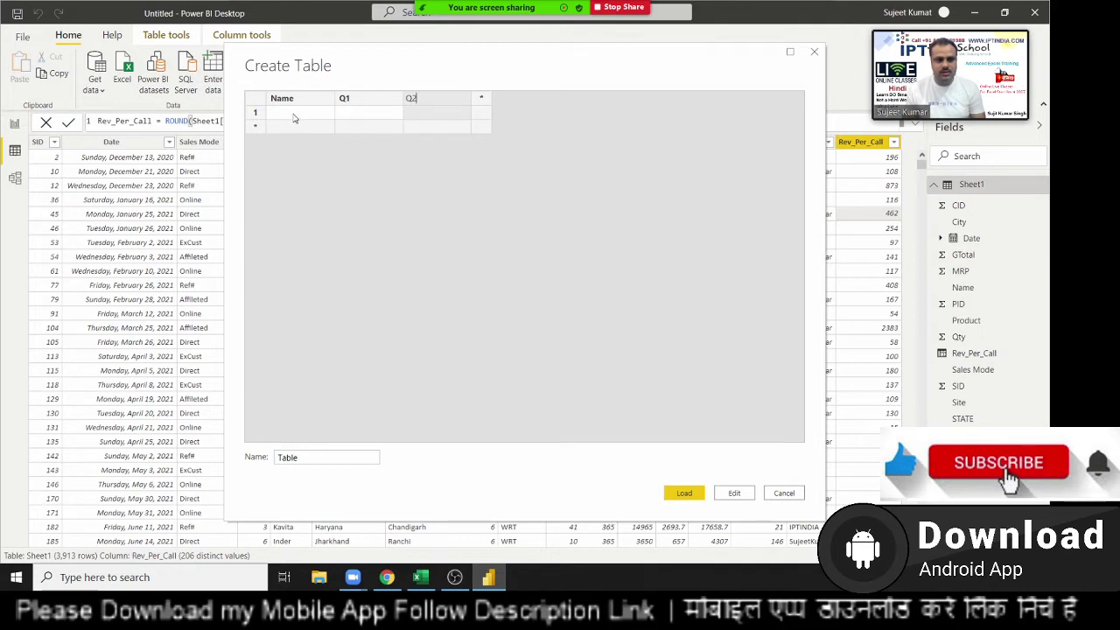
pyautogui.press('Return')
# Step: Enter the first two rows: Q1 52 and Q2 65 in row one, then Q1 25 in row two
pyautogui.click(295, 118)
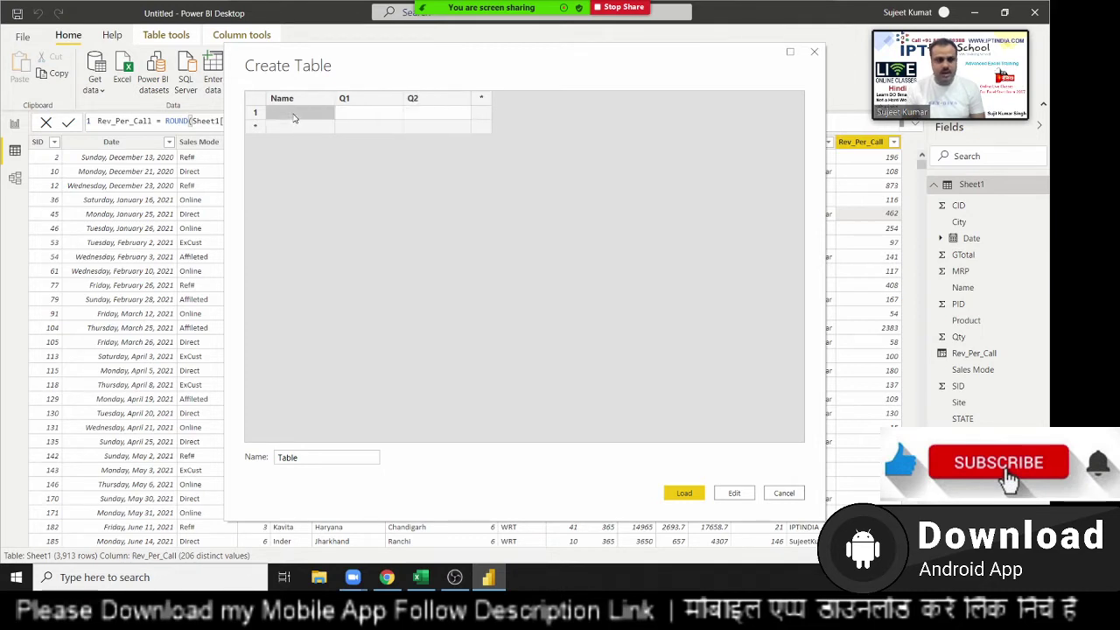
pyautogui.write('Puja')
pyautogui.press('Tab')
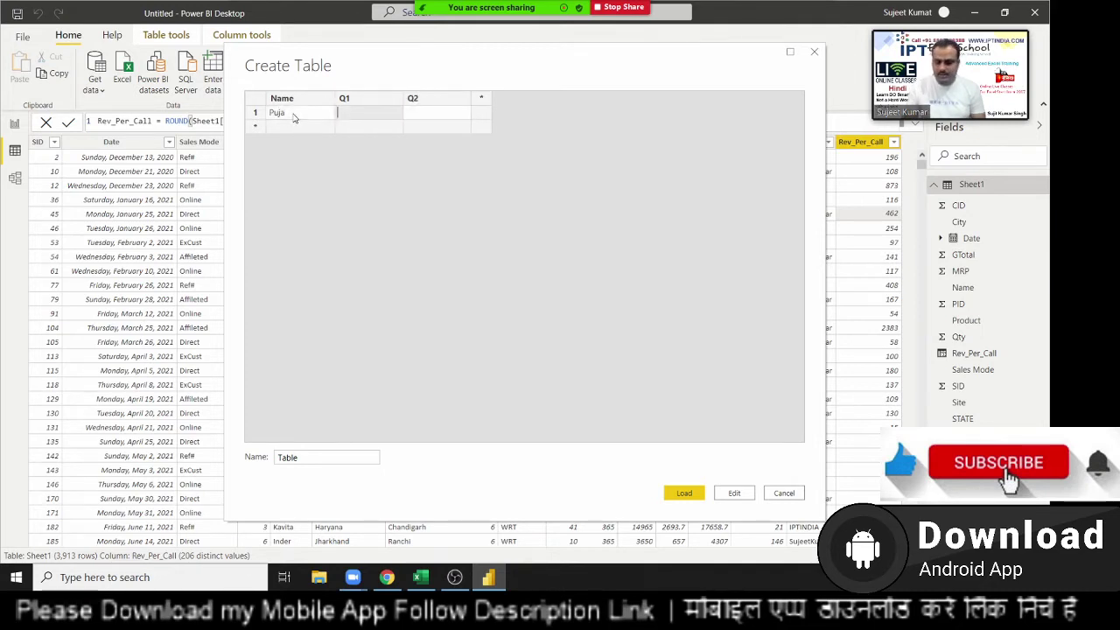
pyautogui.write('52')
pyautogui.press('Tab')
pyautogui.write('65')
pyautogui.press('Tab')
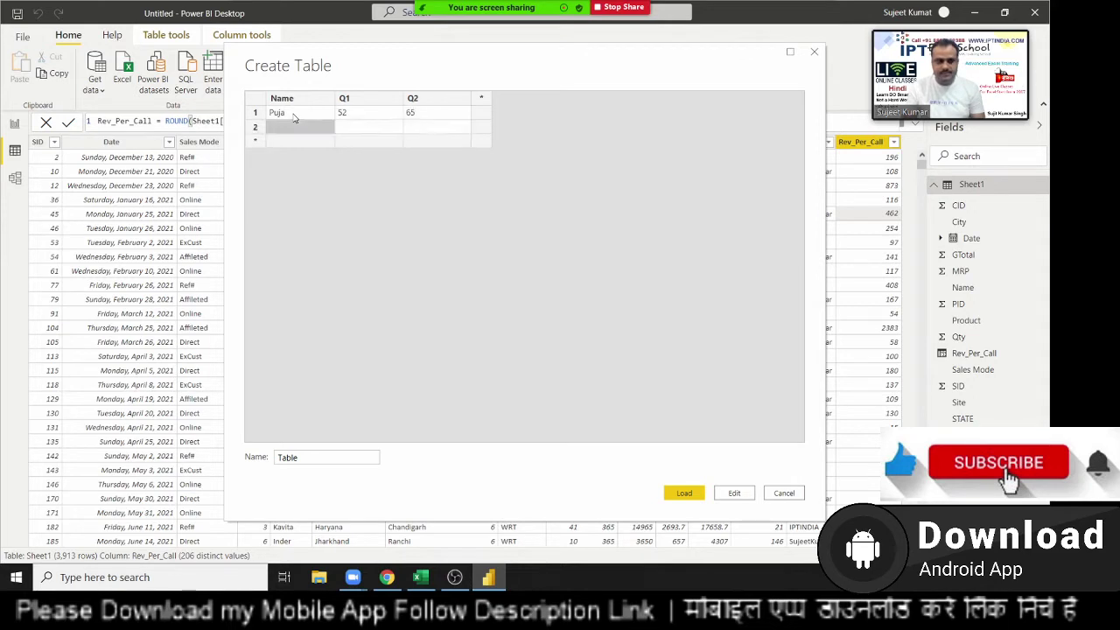
pyautogui.write('Mohan')
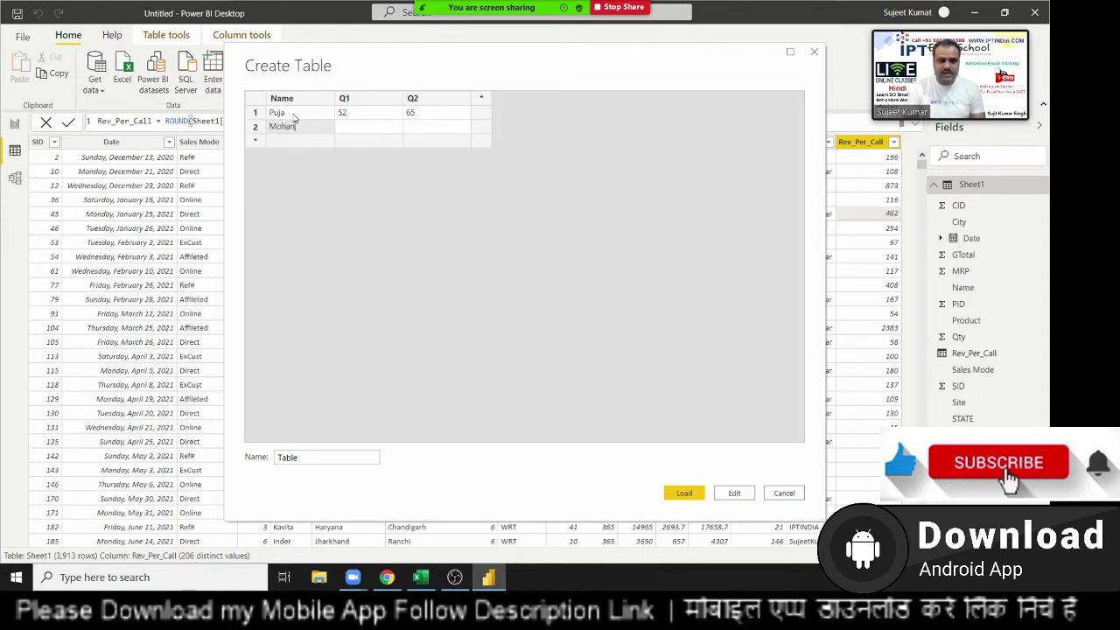
pyautogui.press('Tab')
pyautogui.press('Tab')
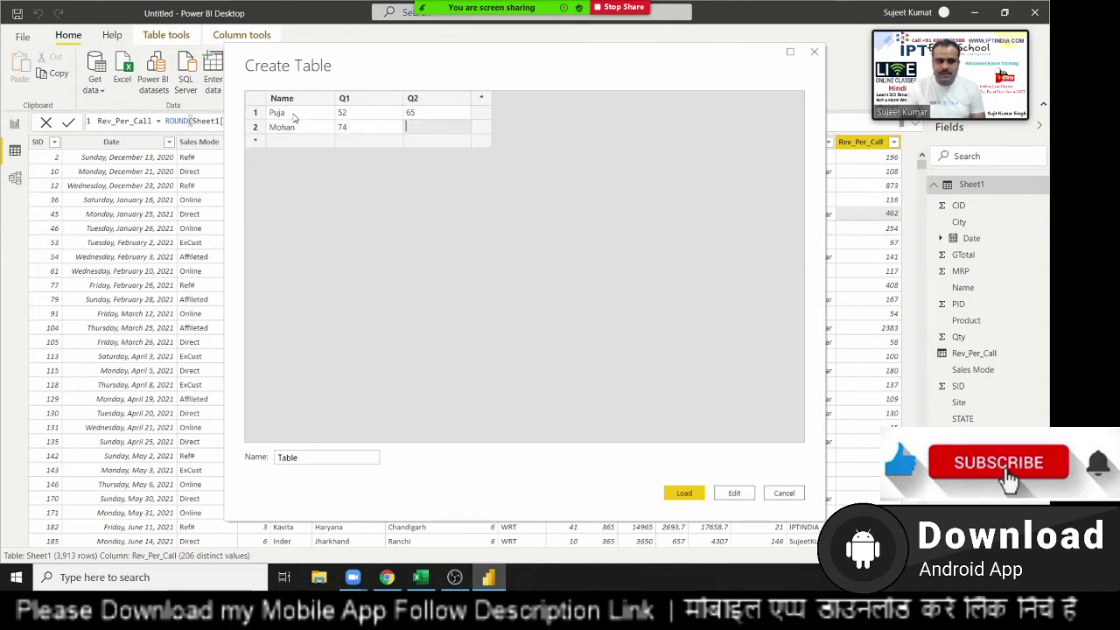
pyautogui.write('25')
pyautogui.press('Return')
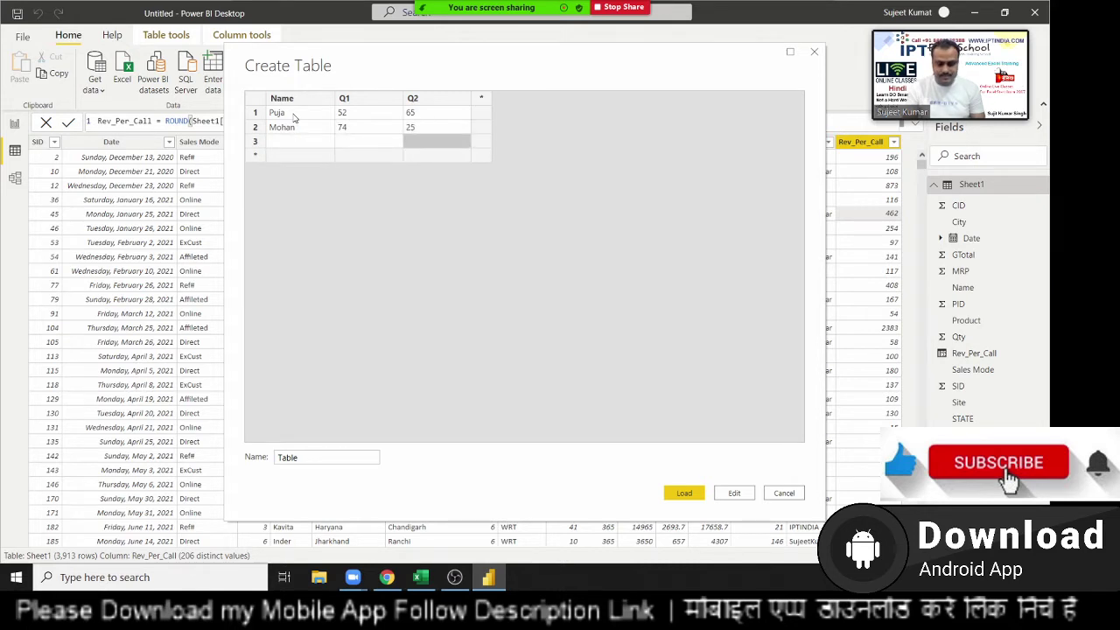
# Step: Enter rows three to five with Q1/Q2 values 125/85, 78/58 and 75/95
pyautogui.write('Kavita')
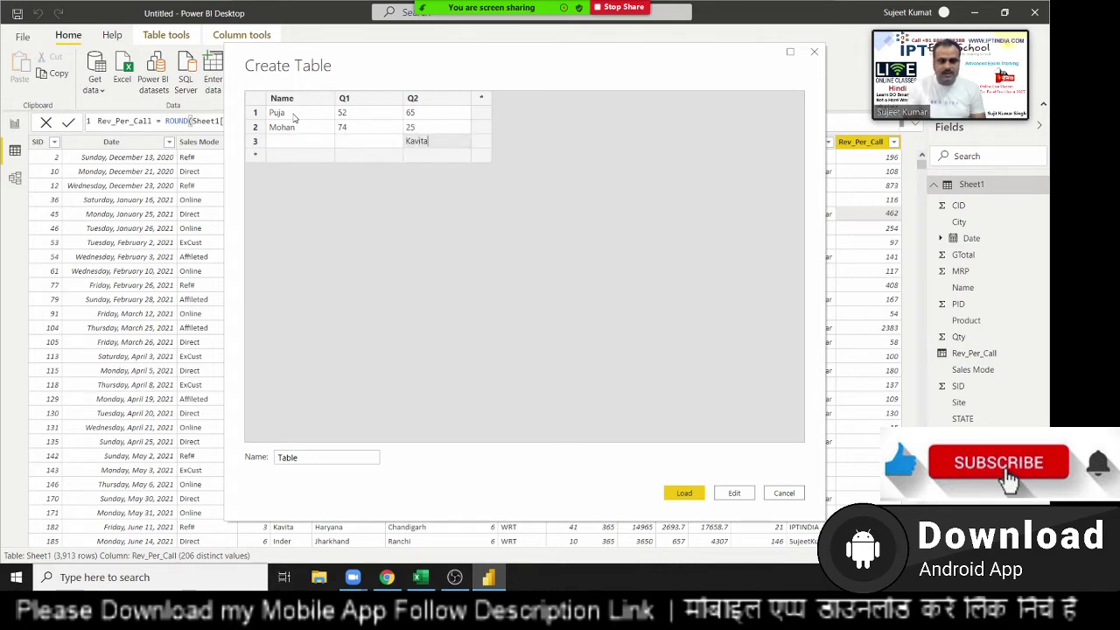
pyautogui.press('BackSpace')
pyautogui.press('BackSpace')
pyautogui.press('BackSpace')
pyautogui.press('BackSpace')
pyautogui.write('85')
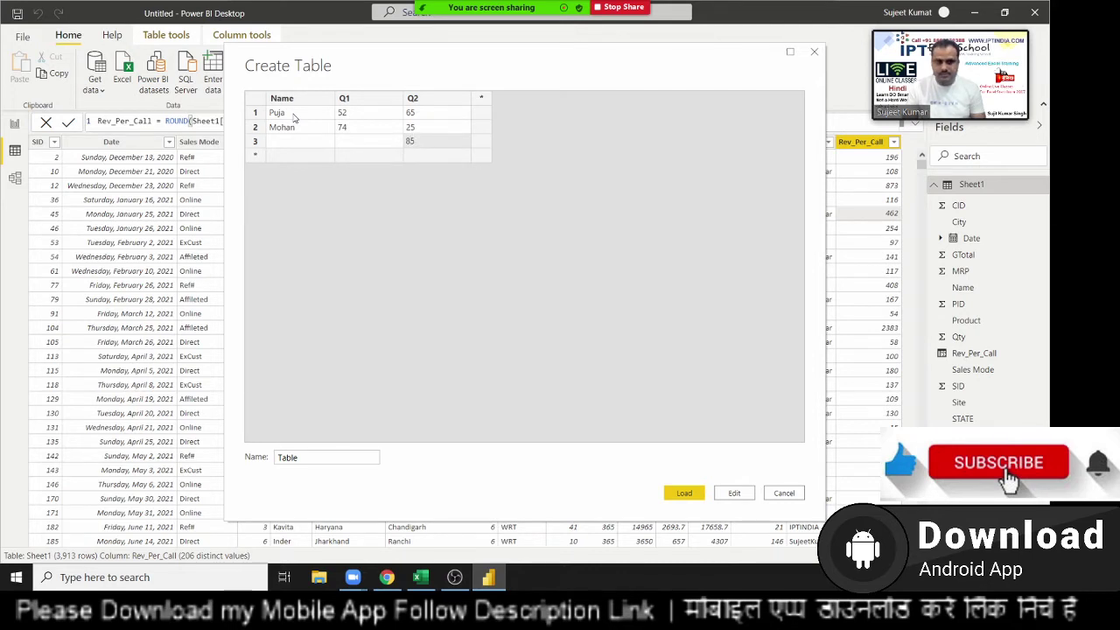
pyautogui.hotkey('shift', 'Tab')
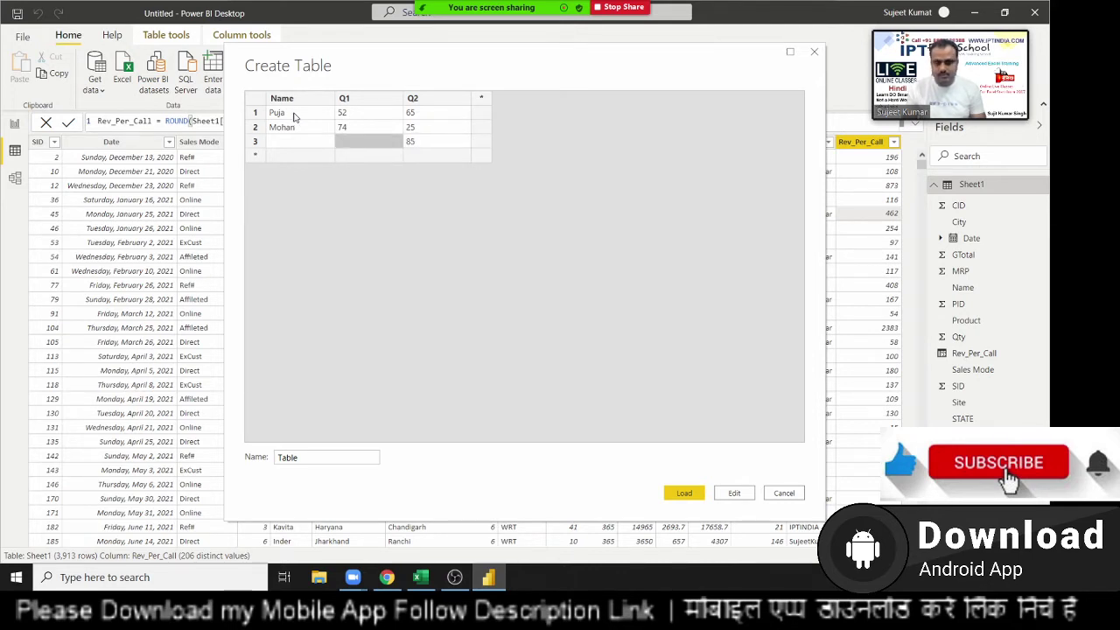
pyautogui.write('125')
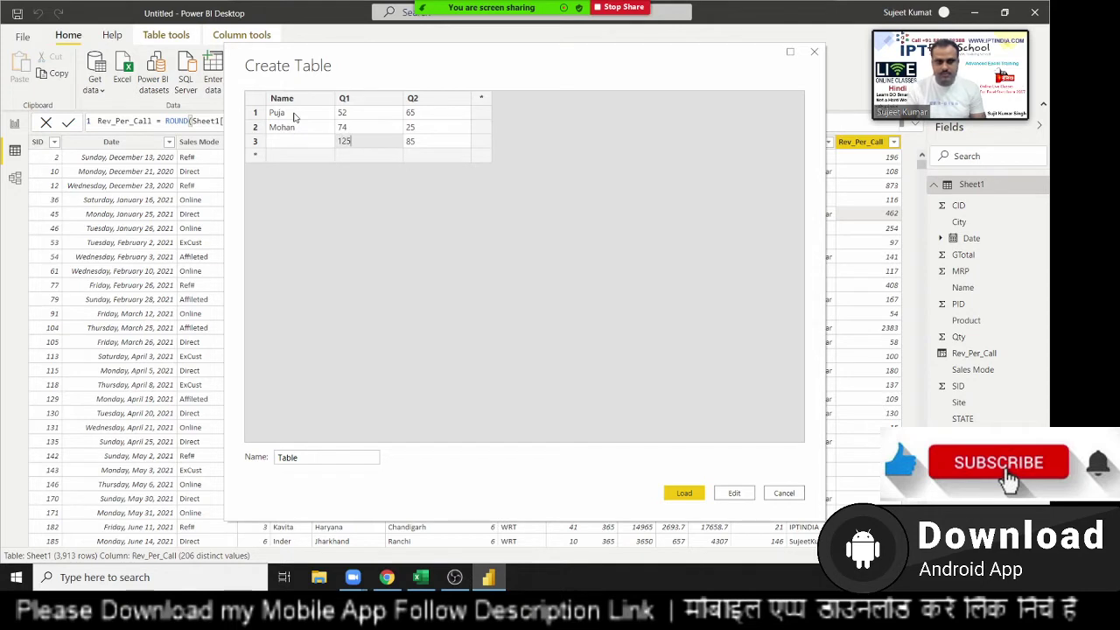
pyautogui.hotkey('shift', 'Tab')
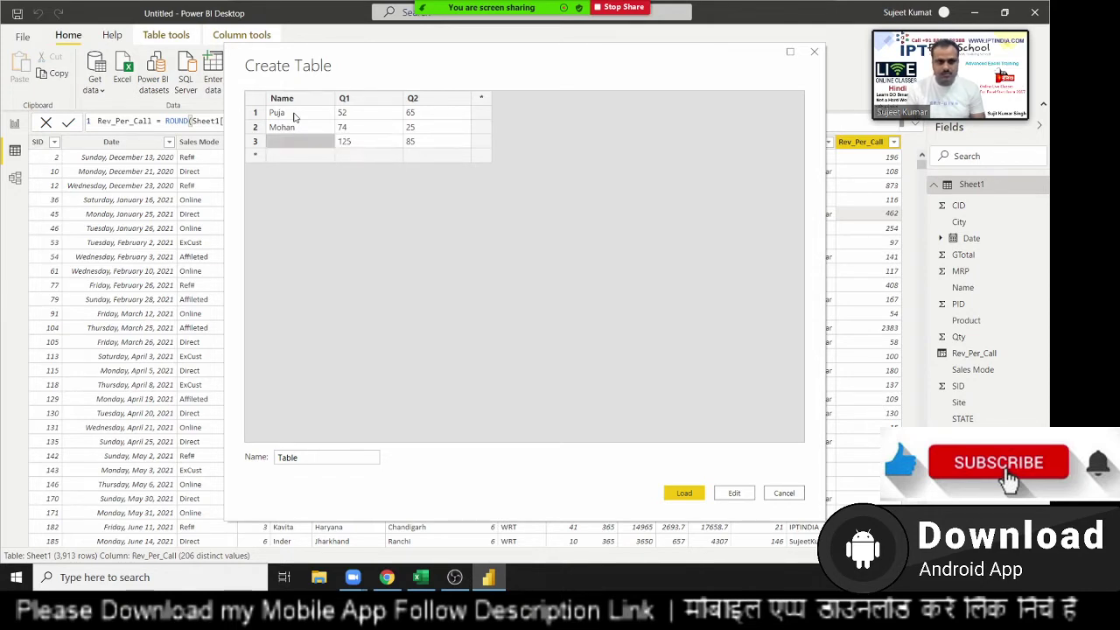
pyautogui.write('Om')
pyautogui.press('Return')
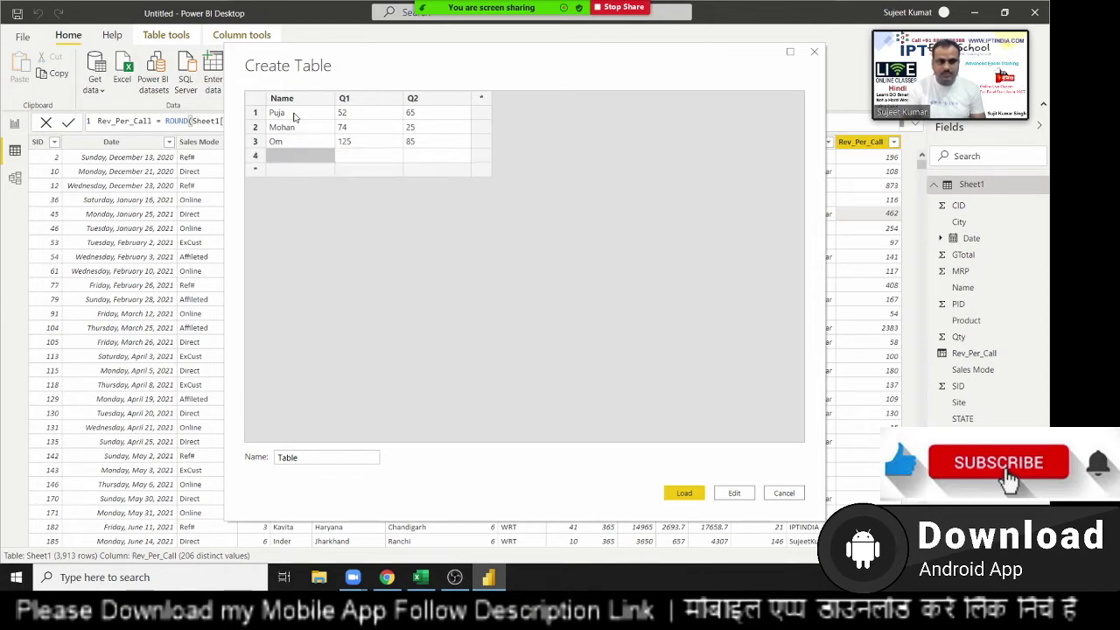
pyautogui.write('Inder')
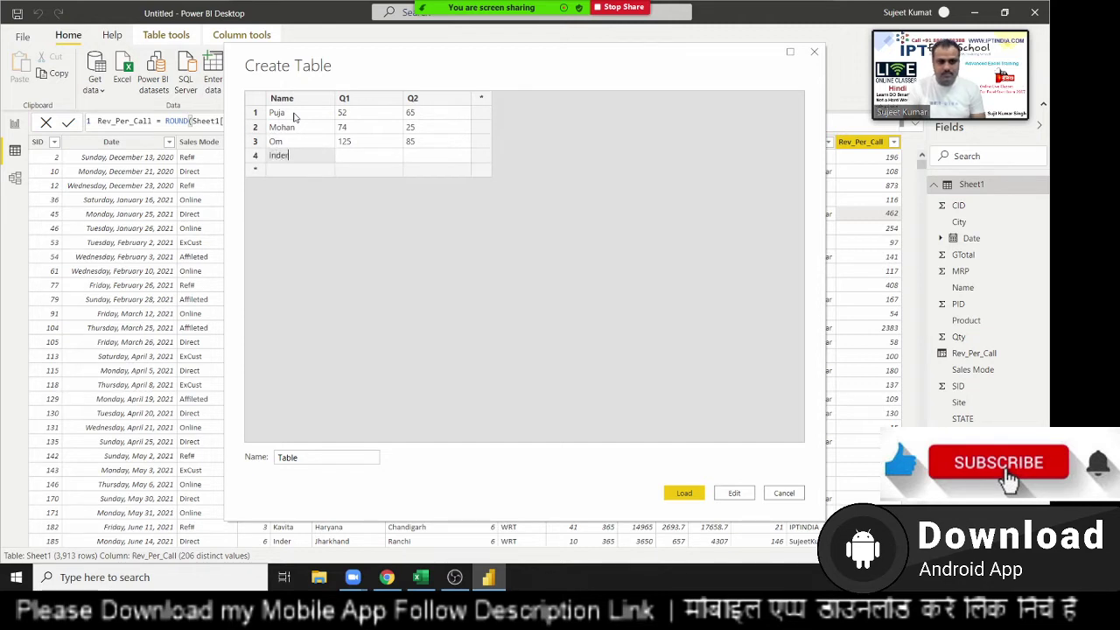
pyautogui.press('Tab')
pyautogui.write('8')
pyautogui.press('Tab')
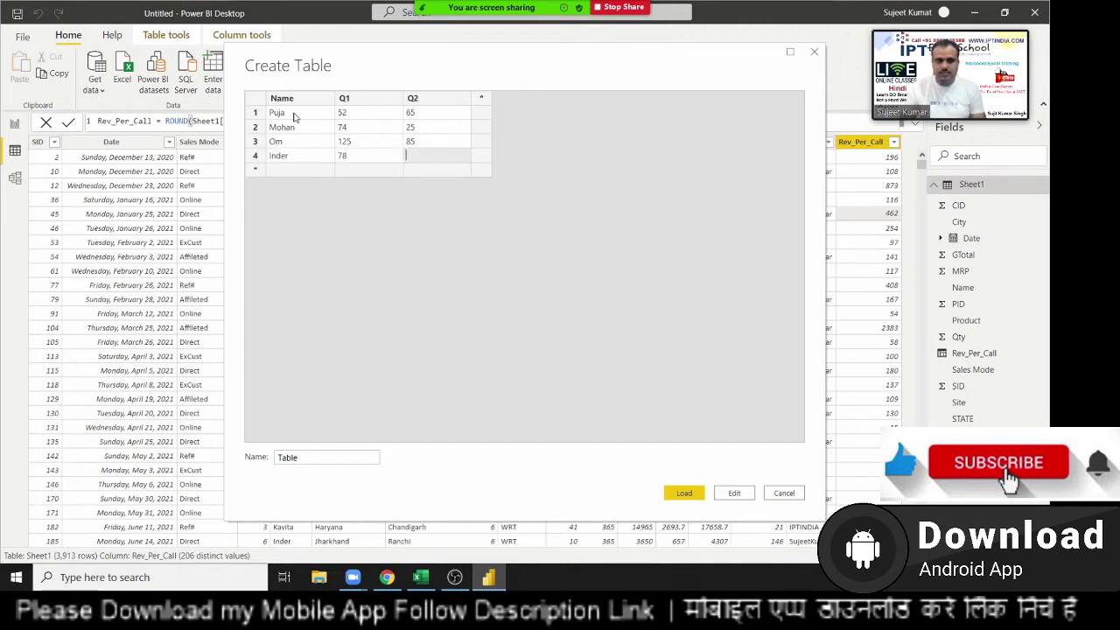
pyautogui.write('58')
pyautogui.press('Return')
pyautogui.press('Home')
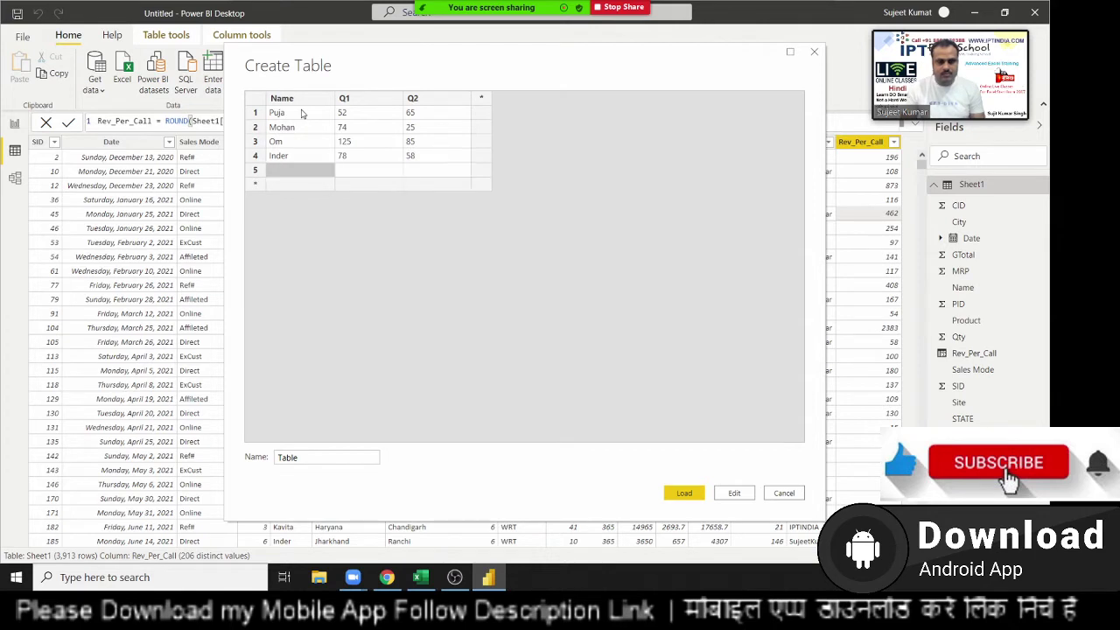
pyautogui.write('Uday')
pyautogui.press('Tab')
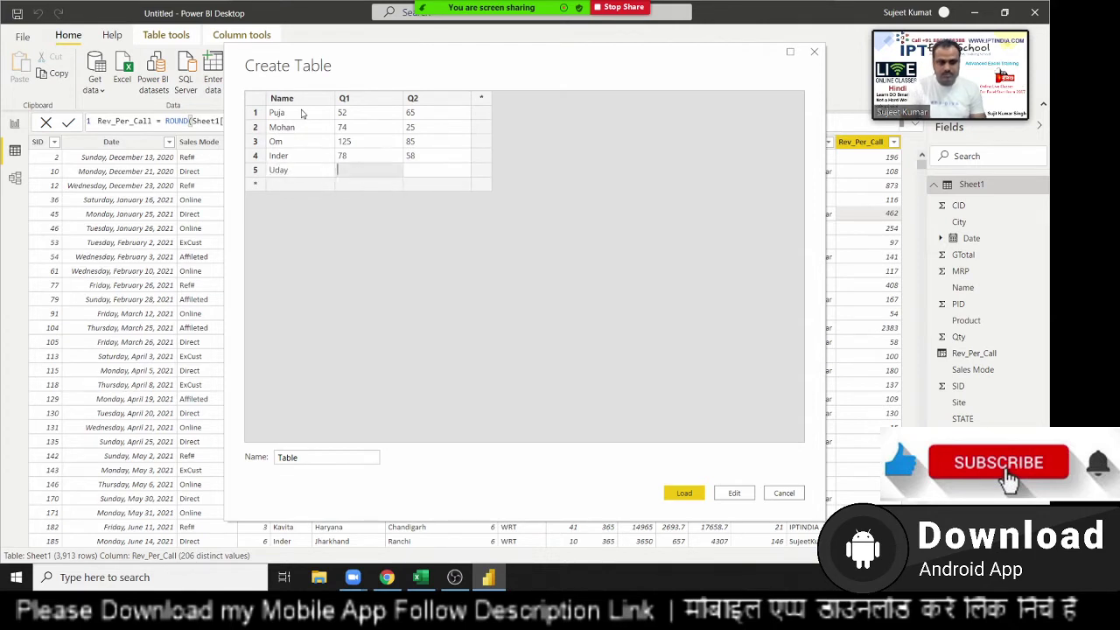
pyautogui.write('75')
pyautogui.press('Tab')
pyautogui.write('95')
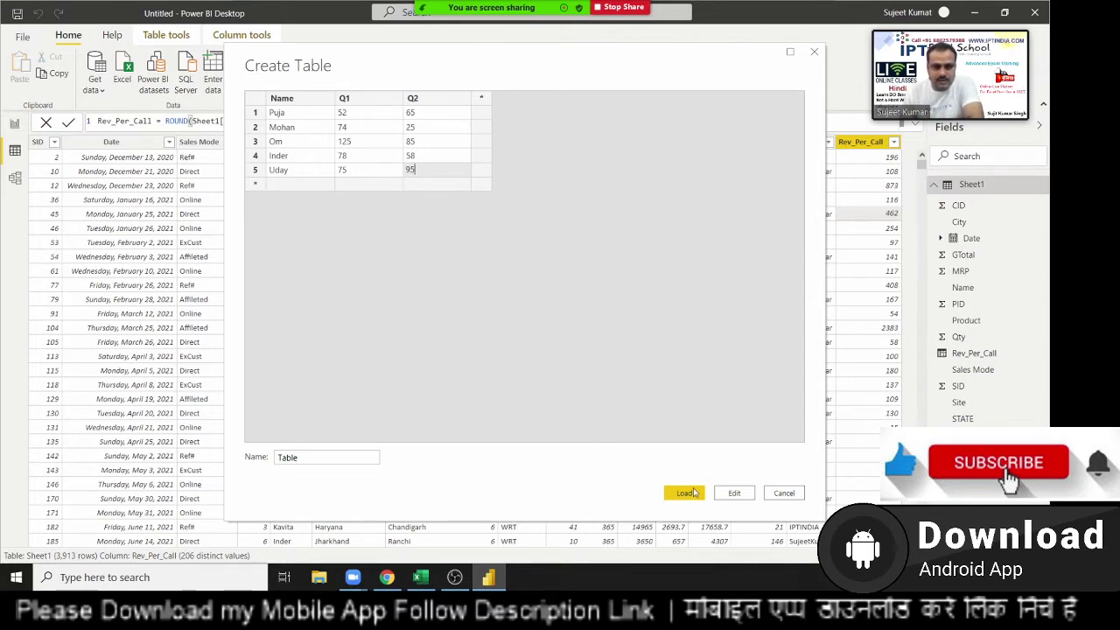
# Step: Name the table GR, load it, and expand it in the Fields pane
pyautogui.doubleClick(302, 459)
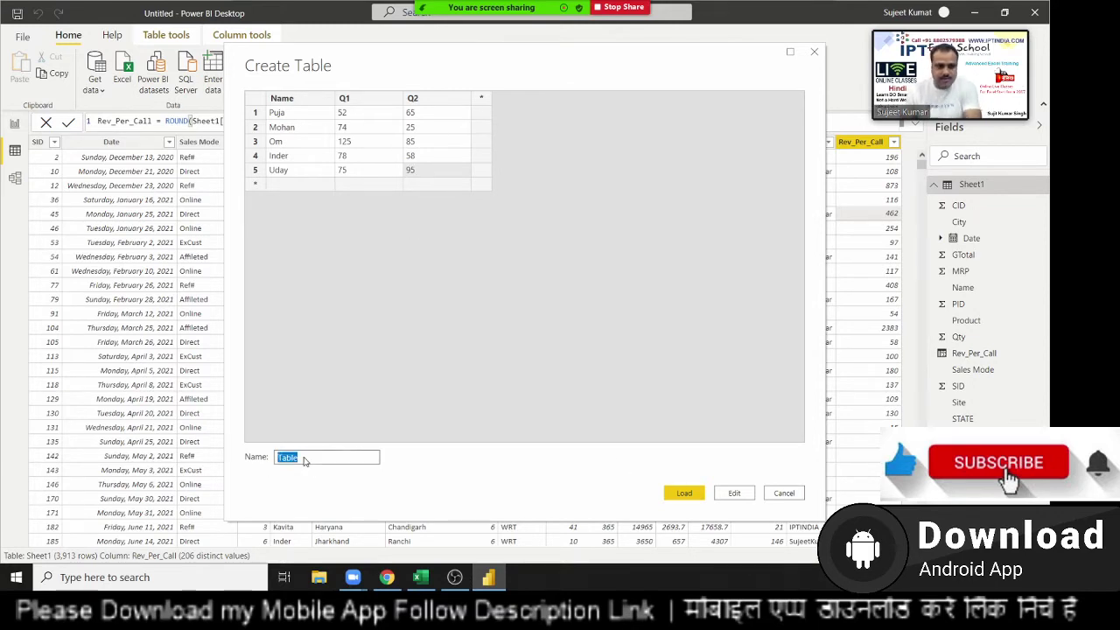
pyautogui.write('G')
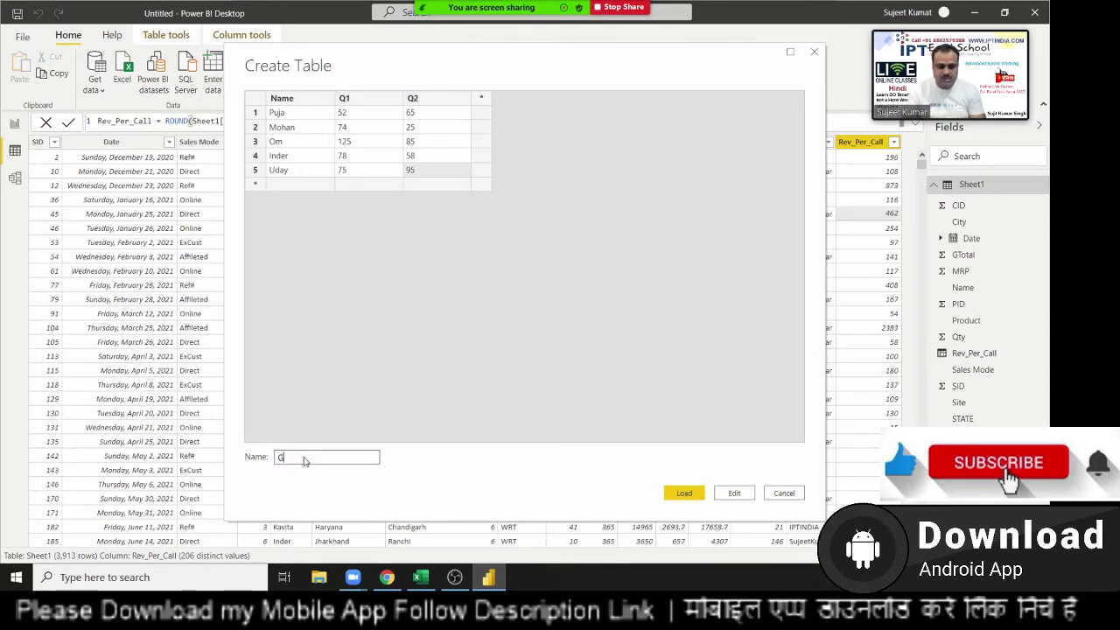
pyautogui.write('R')
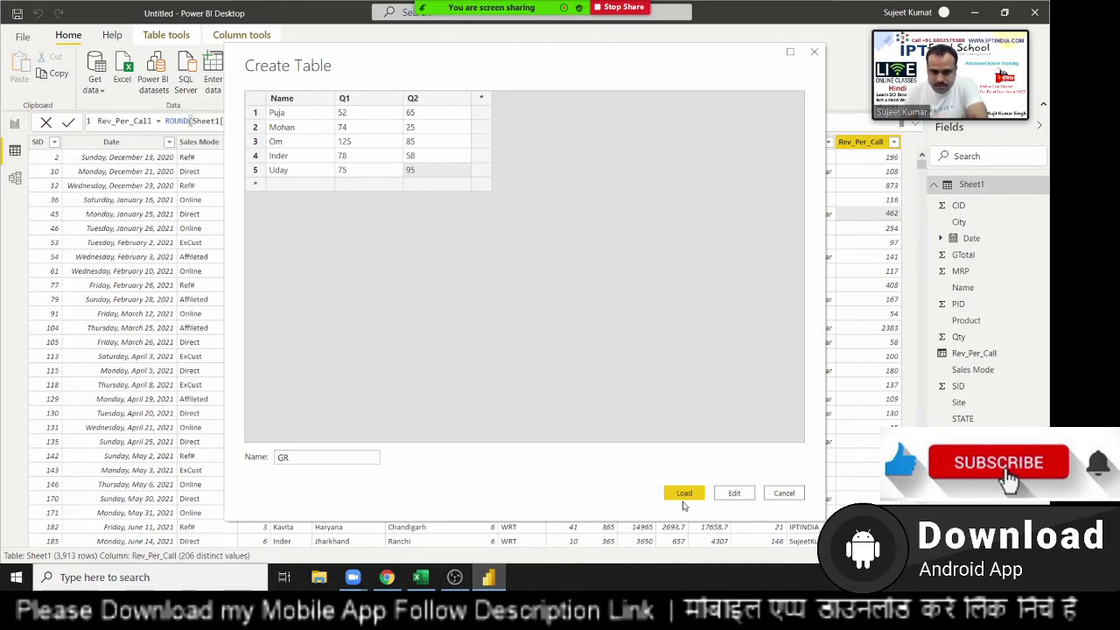
pyautogui.click(683, 494)
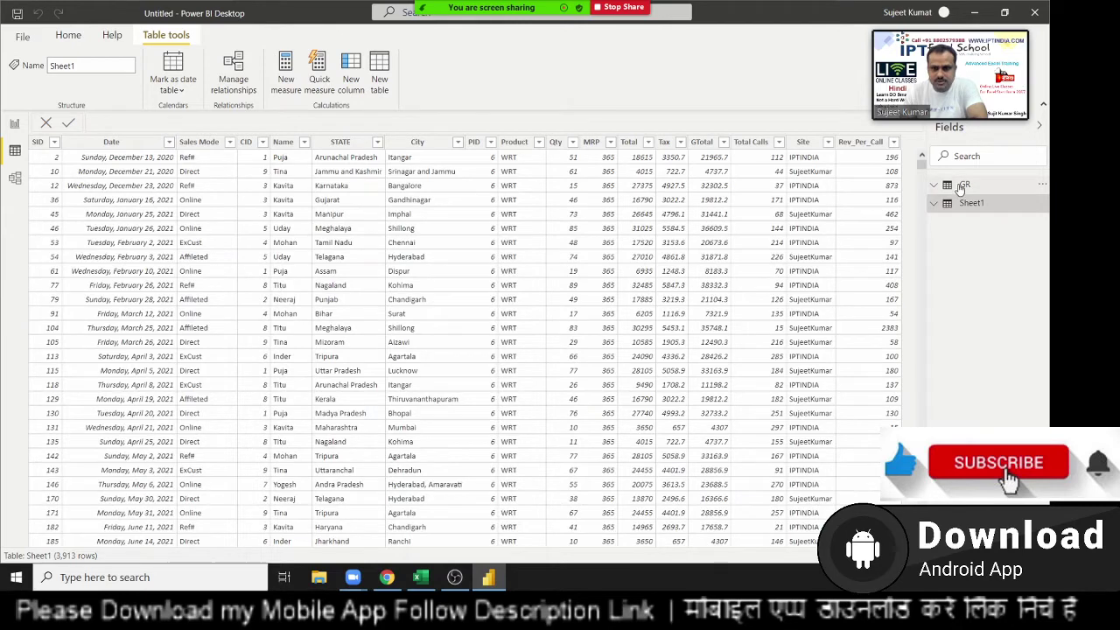
pyautogui.click(959, 188)
# Step: Handwrite the formula (Q2 − Q1) / Q1 over the GR data with Zoom's Draw tool
pyautogui.click(960, 188)
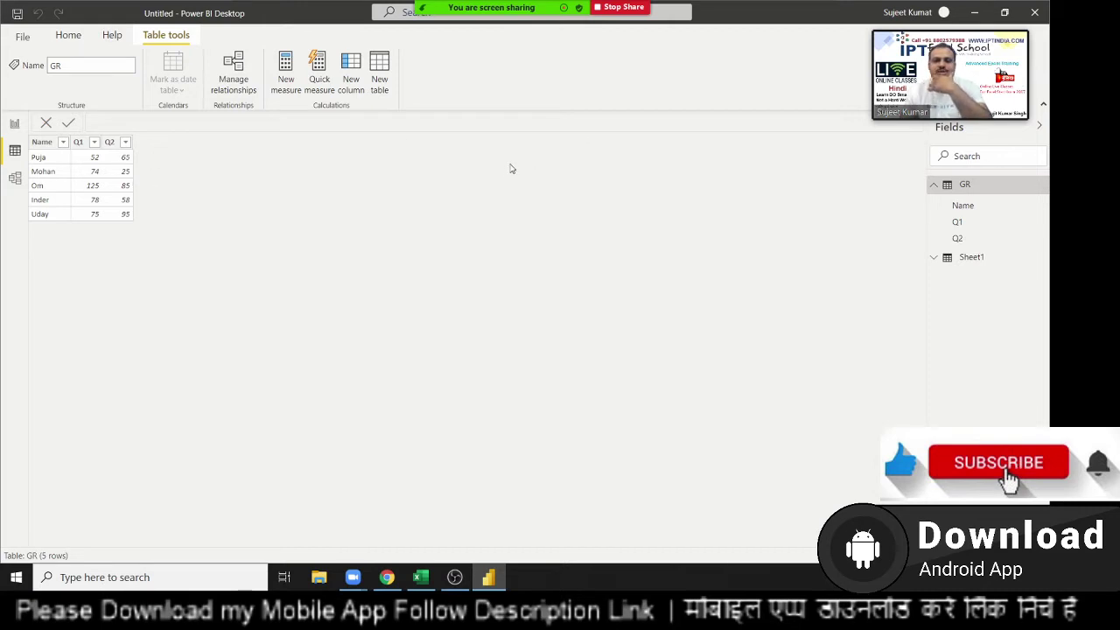
pyautogui.moveTo(492, 14)
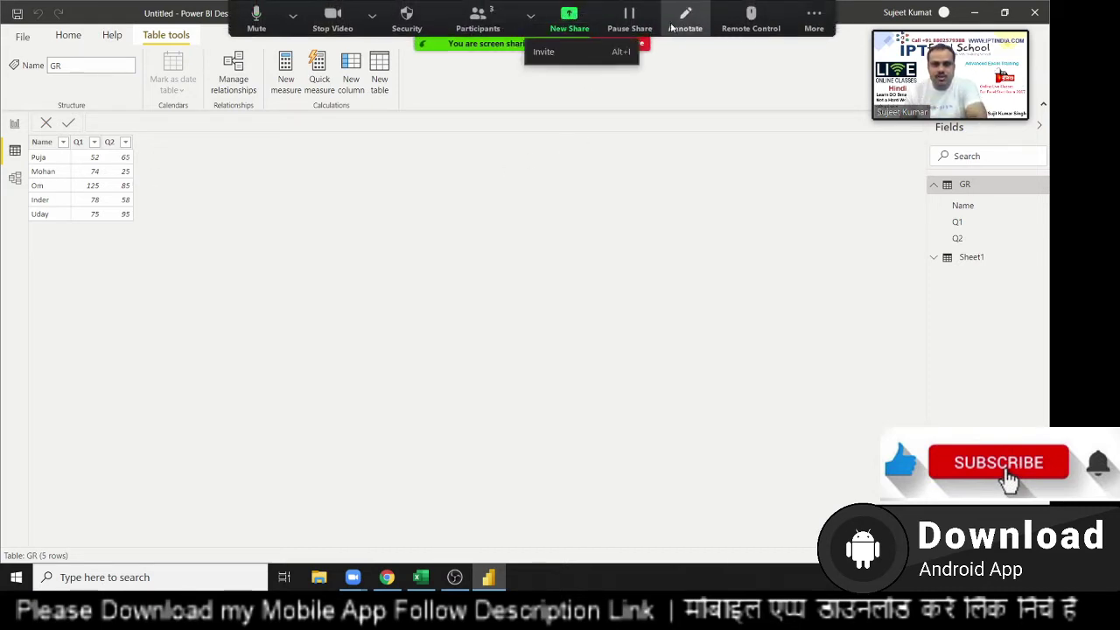
pyautogui.click(685, 13)
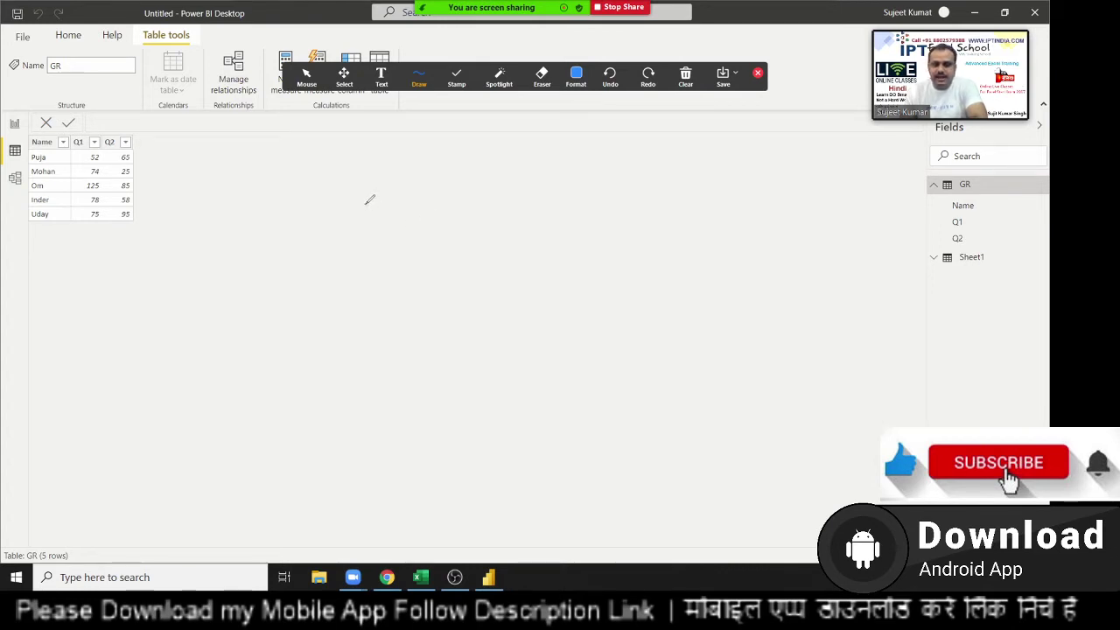
pyautogui.moveTo(365, 204); pyautogui.dragTo(452, 291)
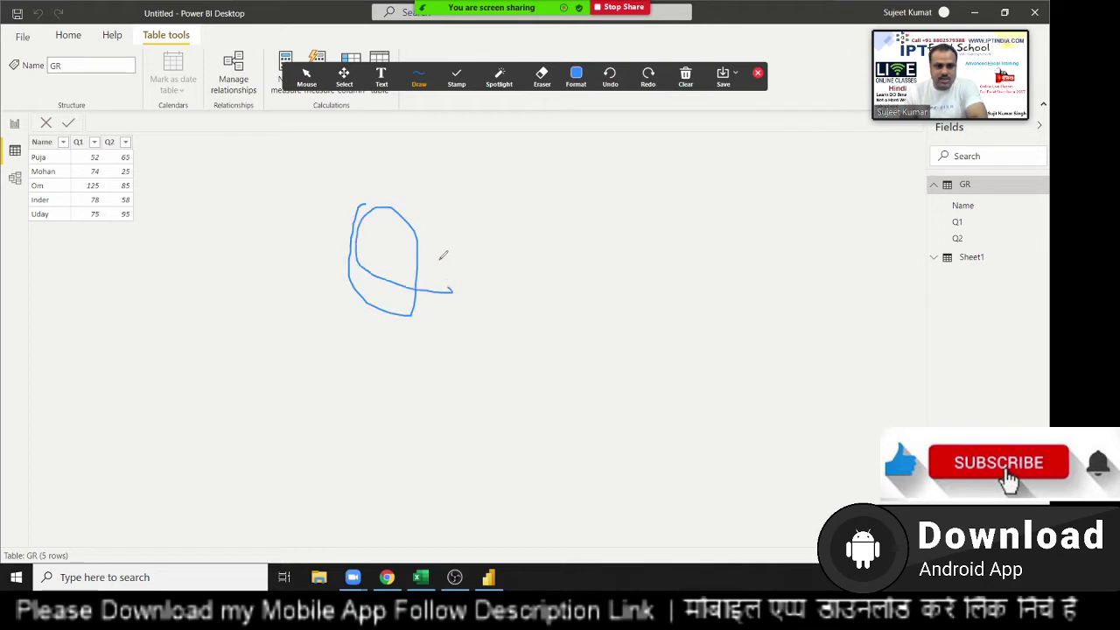
pyautogui.moveTo(430, 236)
pyautogui.mouseDown()
pyautogui.moveTo(491, 278)
pyautogui.moveTo(535, 255)
pyautogui.mouseUp()
pyautogui.moveTo(556, 218)
pyautogui.mouseDown()
pyautogui.moveTo(546, 254)
pyautogui.moveTo(632, 245)
pyautogui.mouseUp()
pyautogui.moveTo(653, 203); pyautogui.dragTo(664, 247)
pyautogui.moveTo(364, 348)
pyautogui.mouseDown()
pyautogui.moveTo(668, 318)
pyautogui.moveTo(733, 293)
pyautogui.mouseUp()
pyautogui.moveTo(648, 348)
pyautogui.mouseDown()
pyautogui.moveTo(597, 404)
pyautogui.moveTo(701, 426)
pyautogui.mouseUp()
pyautogui.moveTo(716, 367); pyautogui.dragTo(738, 420)
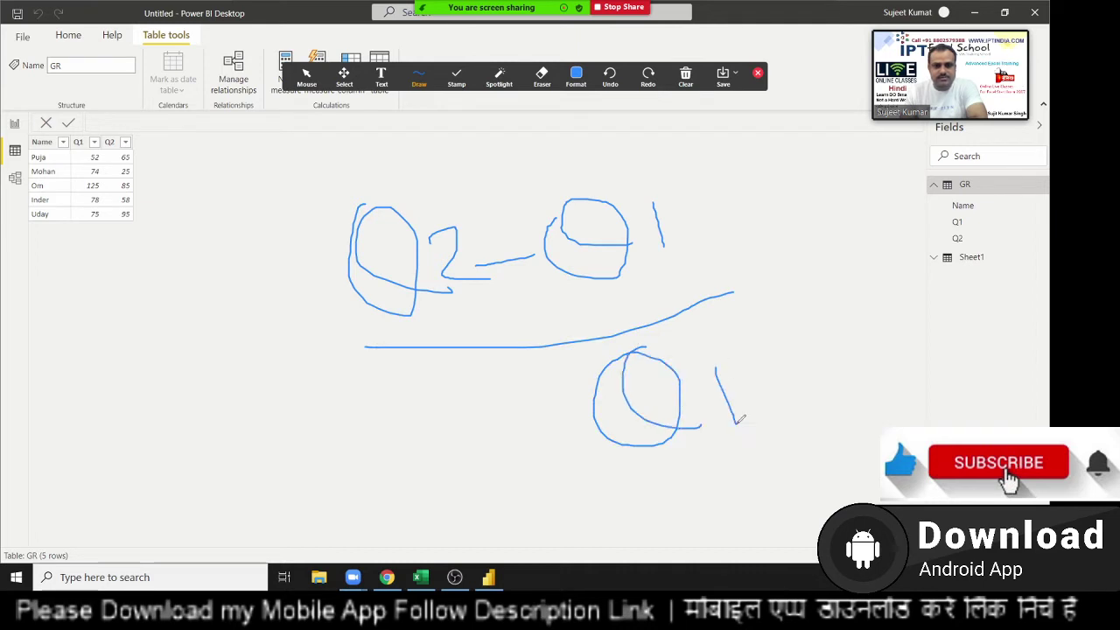
pyautogui.click(758, 73)
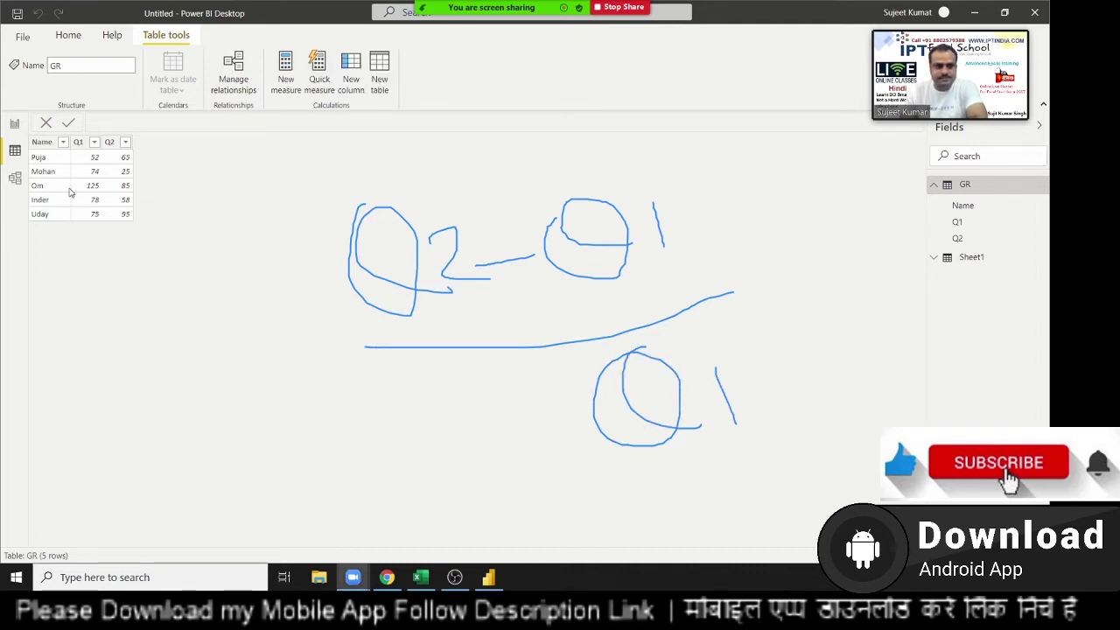
pyautogui.click(95, 187)
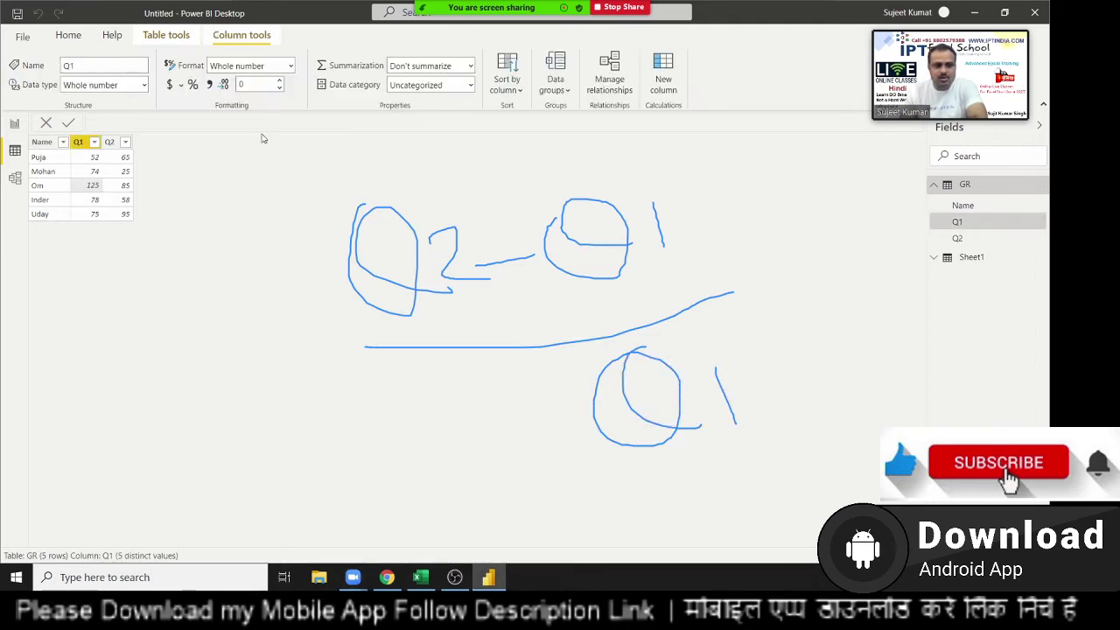
# Step: Start a new column with GR = (GR[Q2]-GR[Q1])/ in the formula bar
pyautogui.click(665, 83)
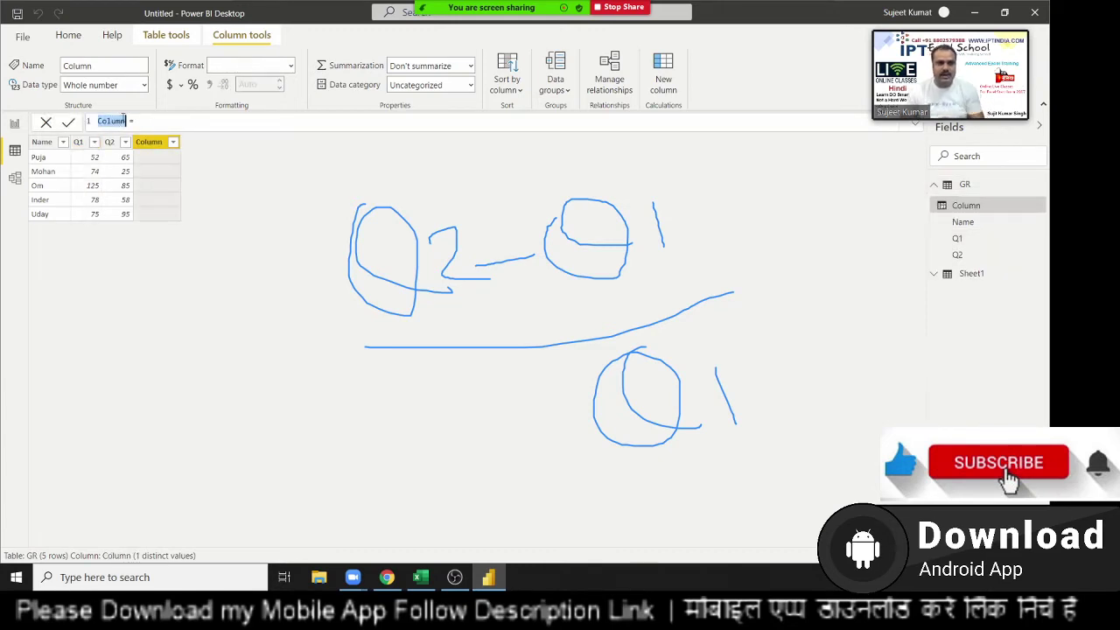
pyautogui.write('GR')
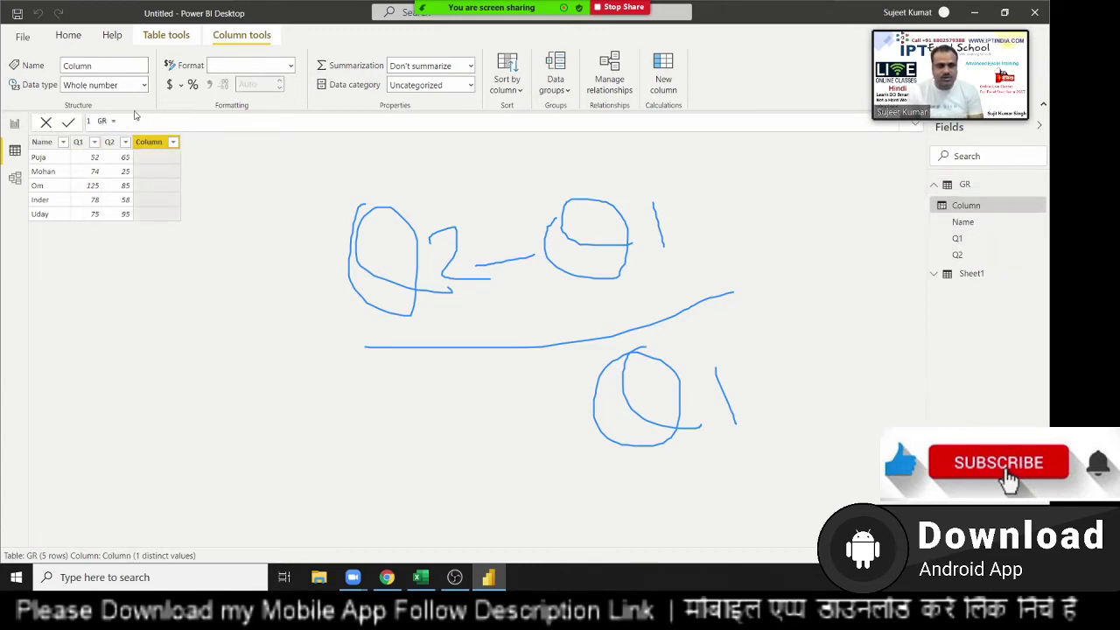
pyautogui.click(130, 122)
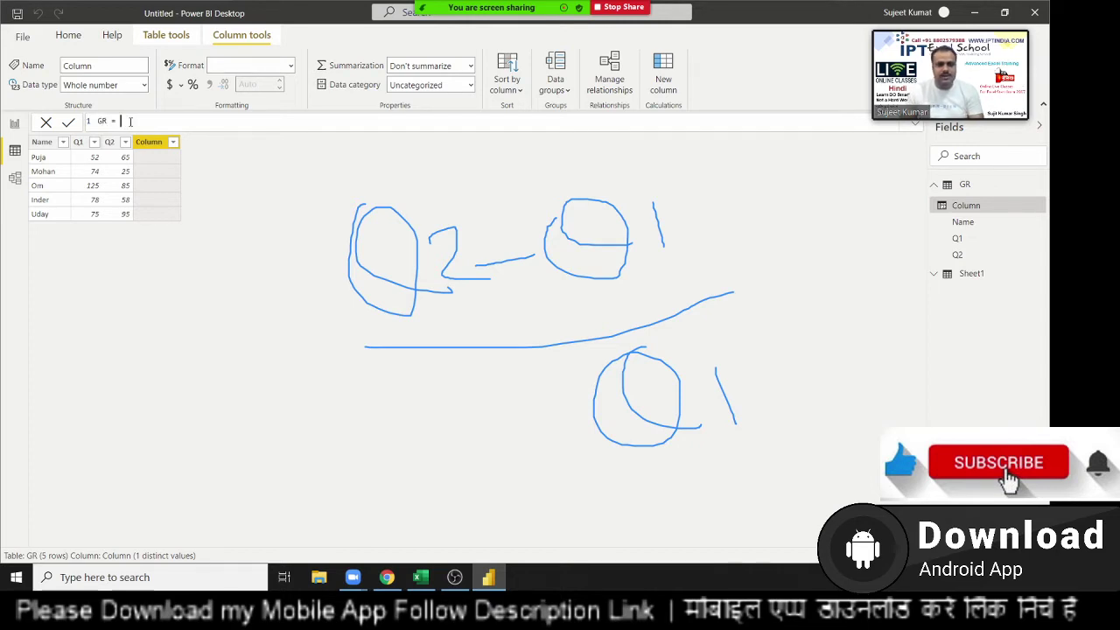
pyautogui.write('(')
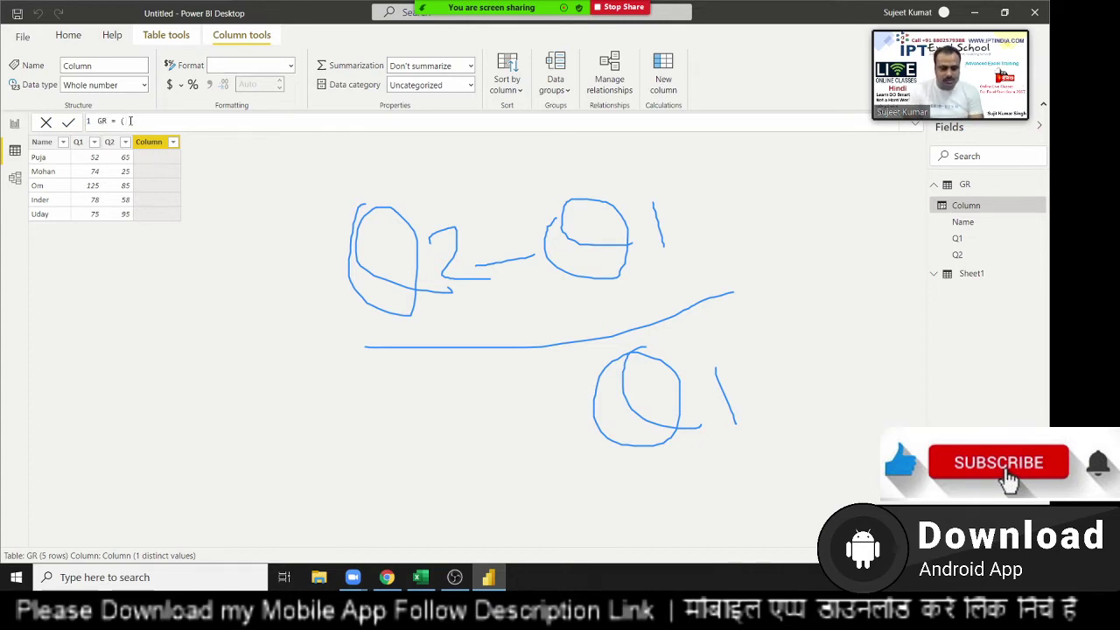
pyautogui.write('GR[Q2]')
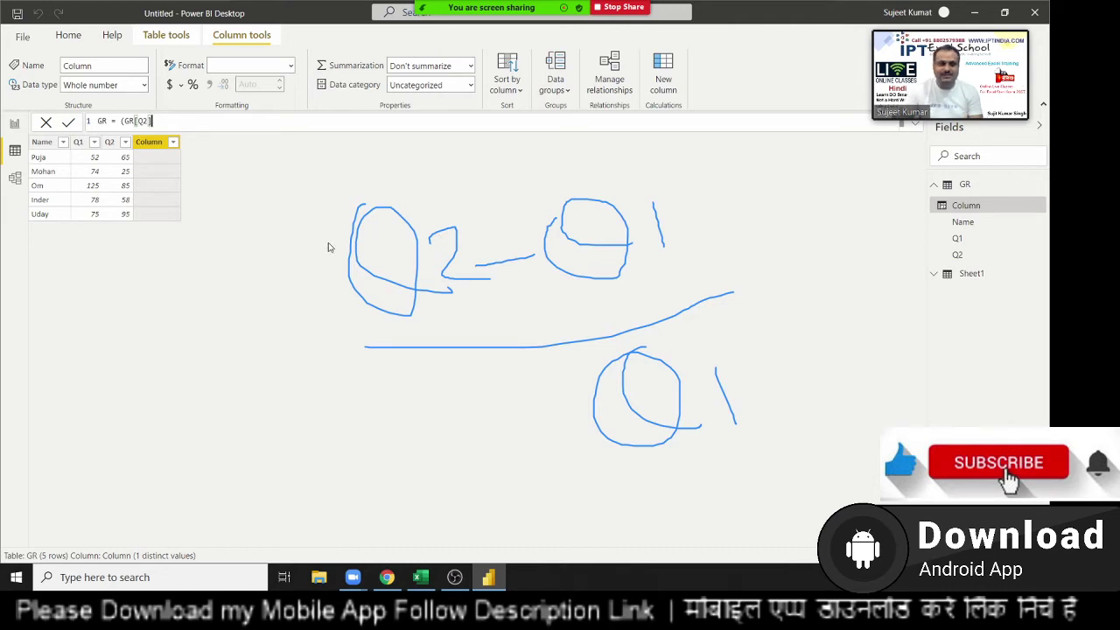
pyautogui.write('-')
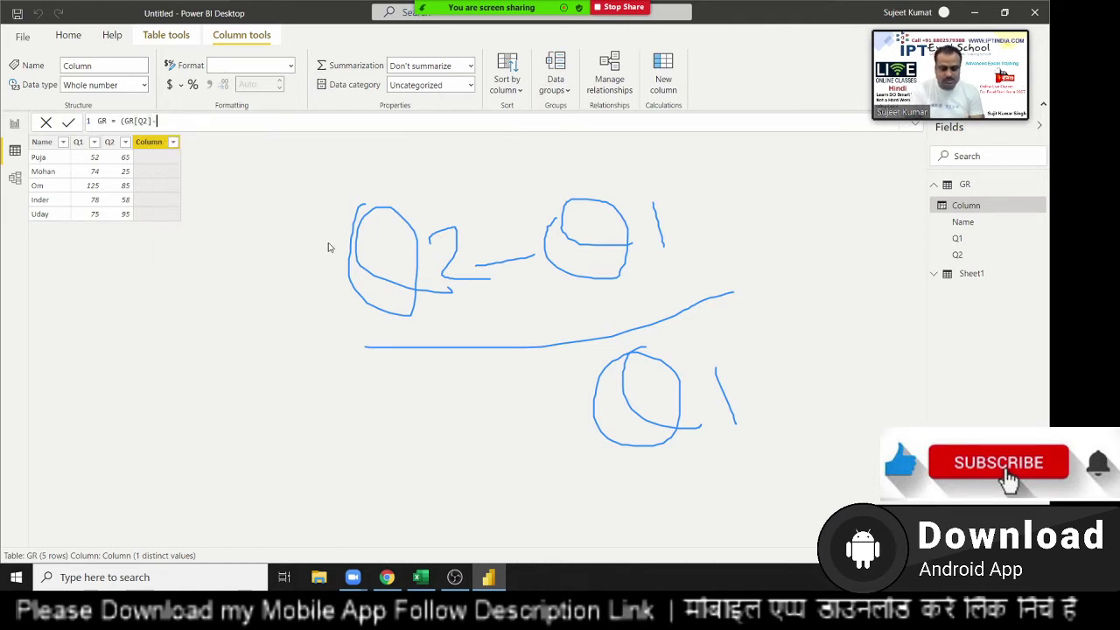
pyautogui.write('q1')
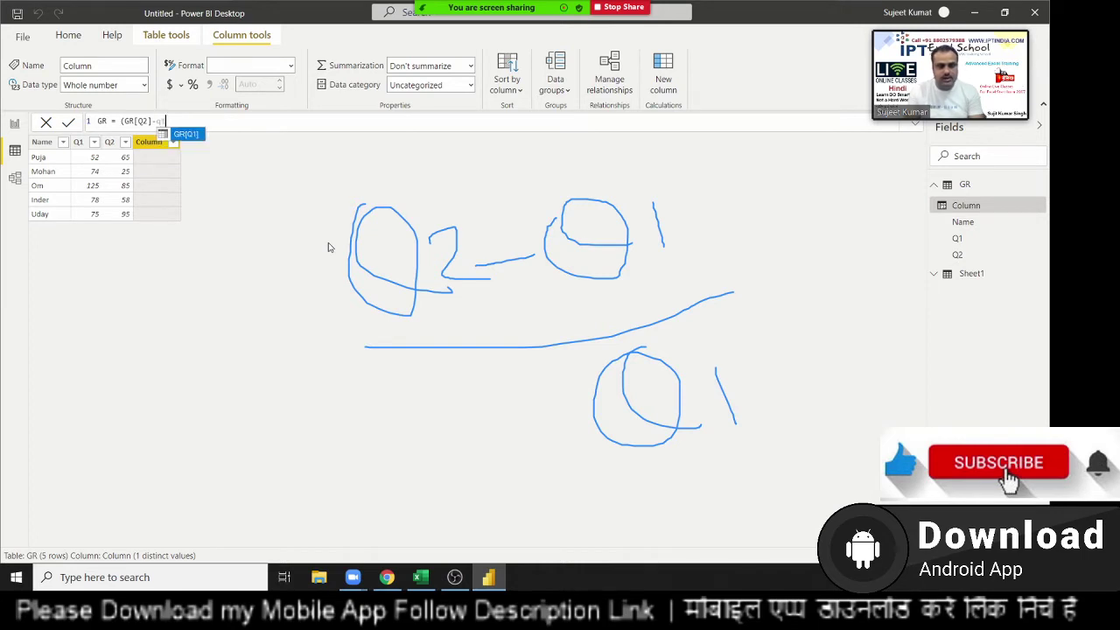
pyautogui.press('Tab')
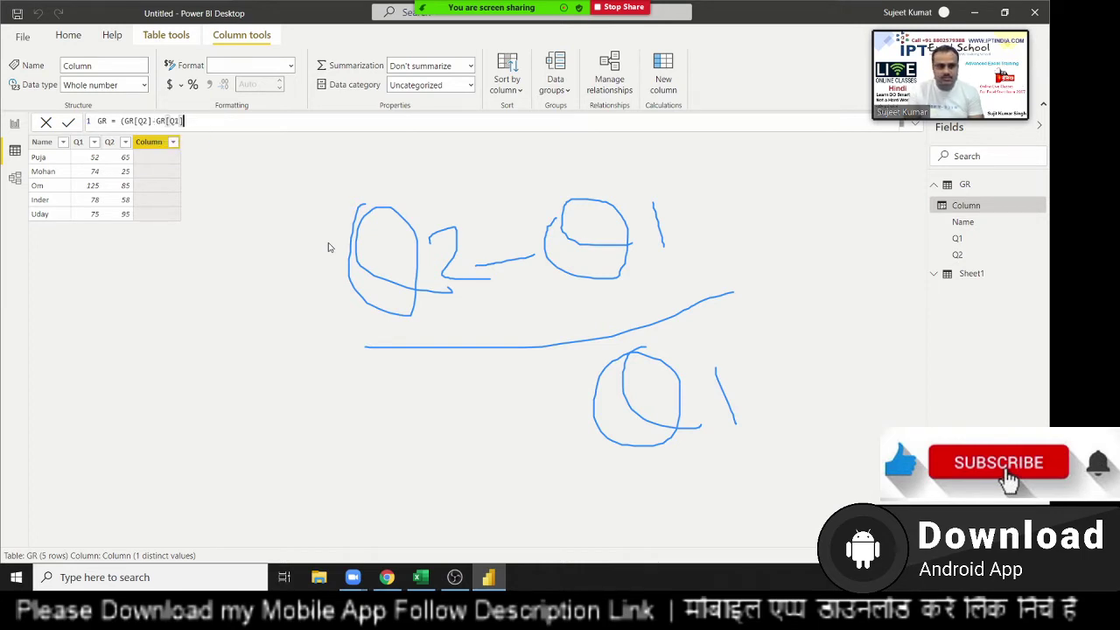
pyautogui.write(')')
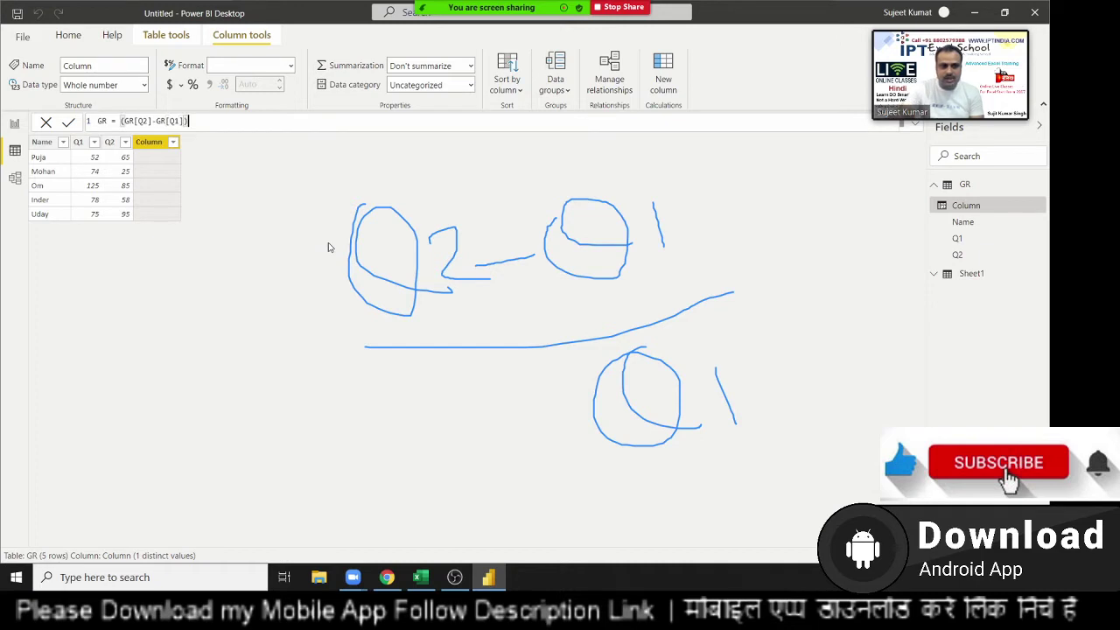
pyautogui.write('/')
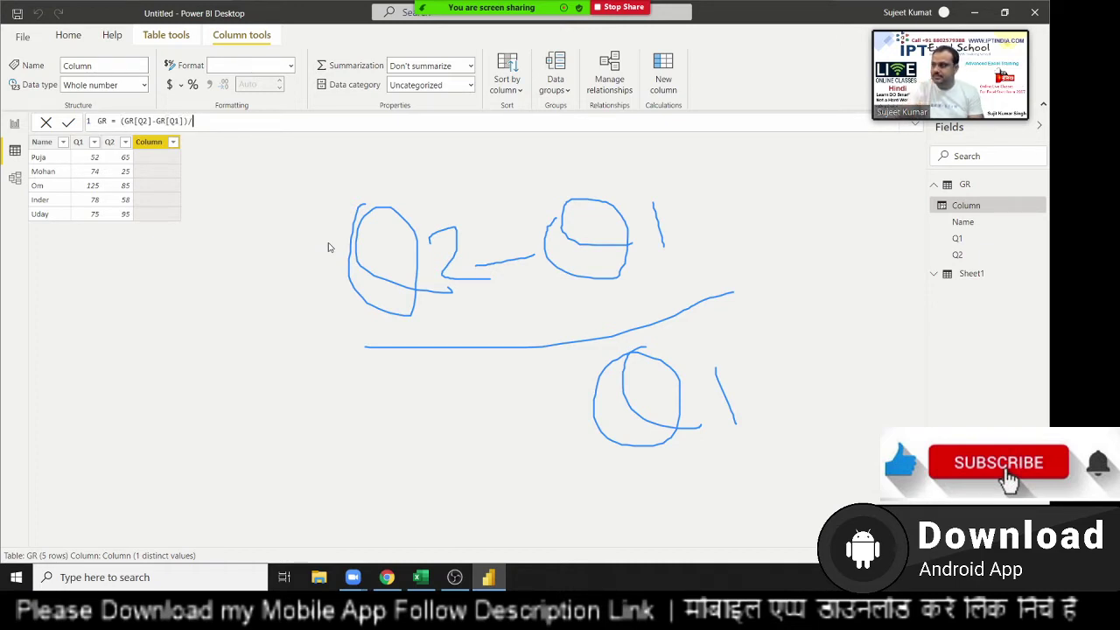
# Step: Turn the webcam video off and then back on
pyautogui.moveTo(470, 6)
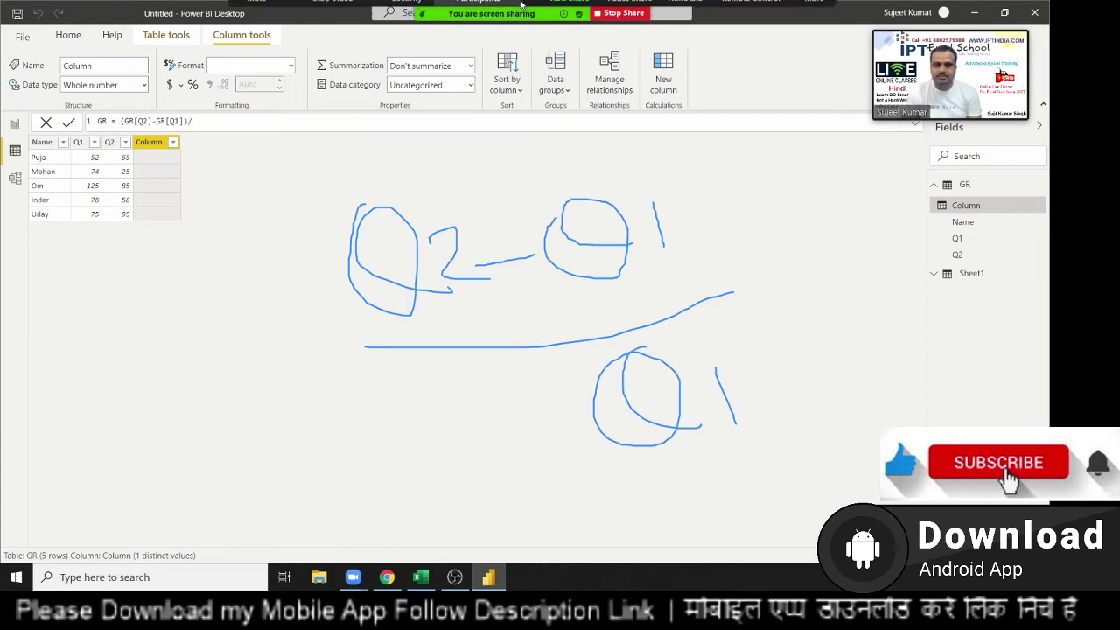
pyautogui.click(371, 15)
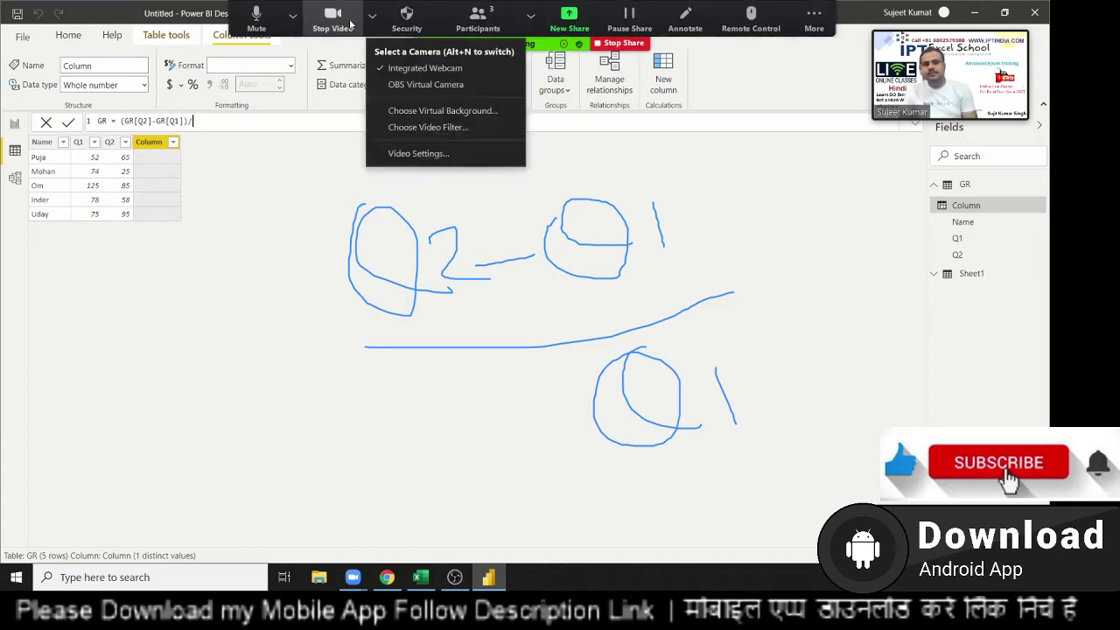
pyautogui.click(346, 22)
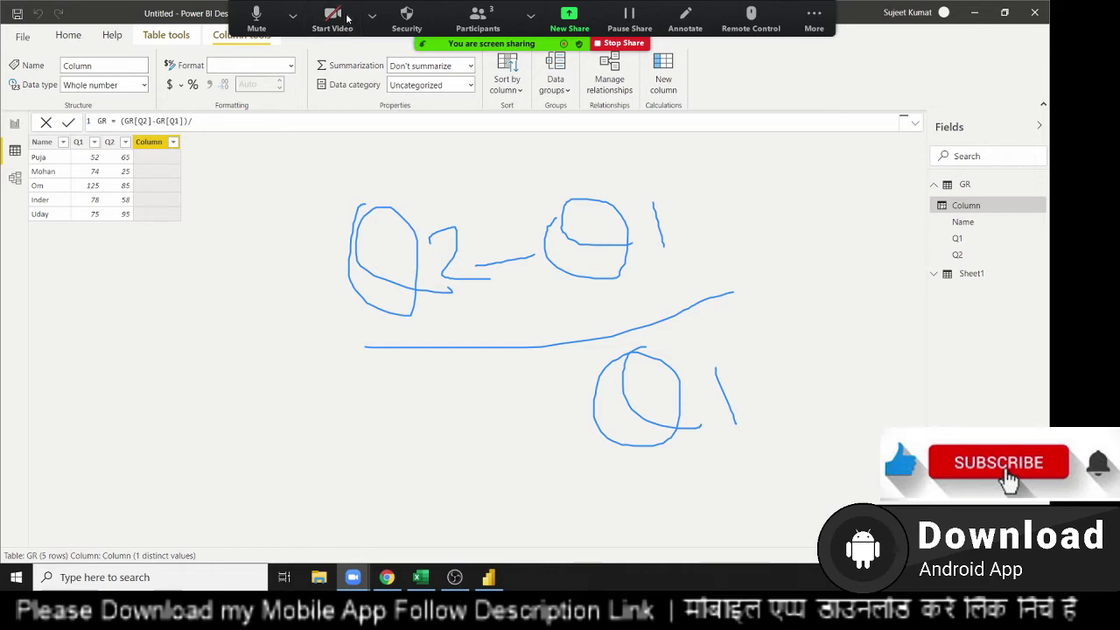
pyautogui.click(347, 18)
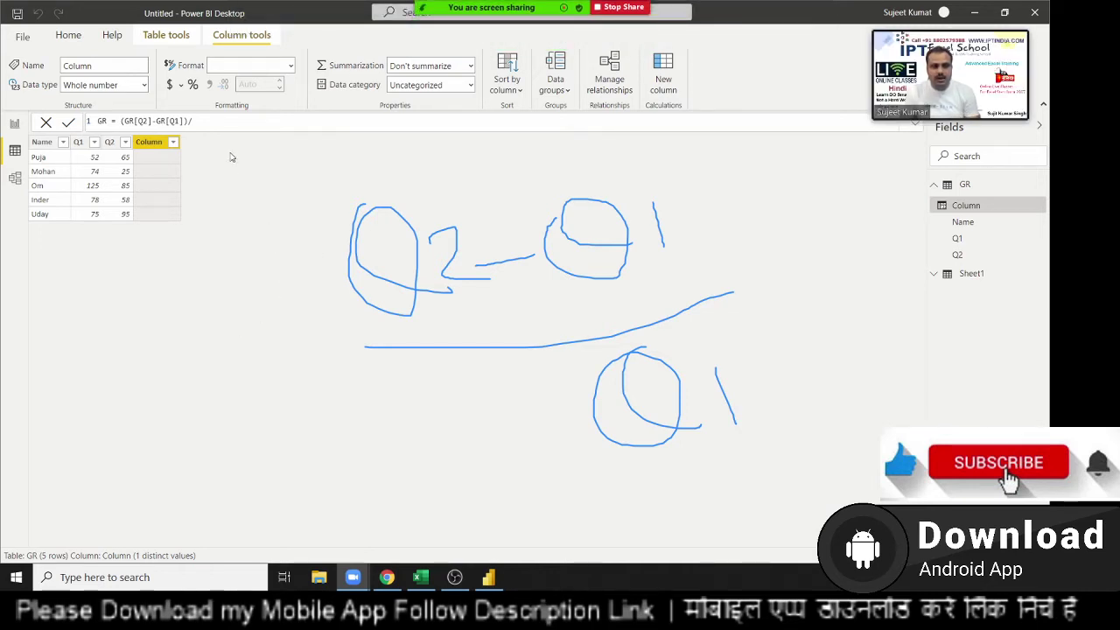
# Step: Finish the formula with GR[Q1] as the divisor and commit it
pyautogui.click(214, 121)
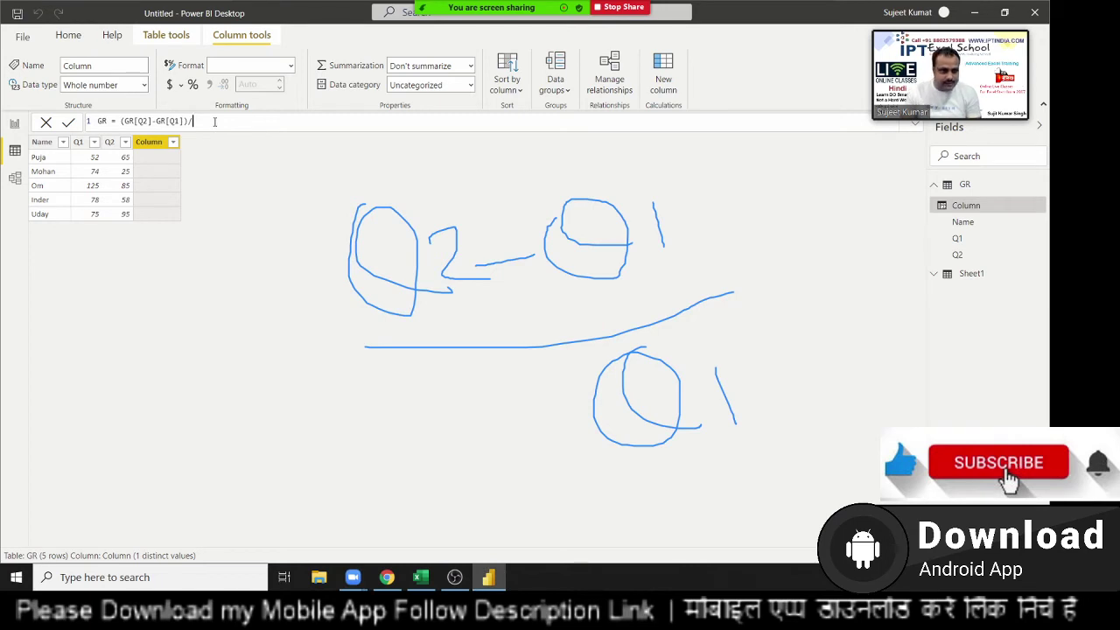
pyautogui.write('GR[Q1]')
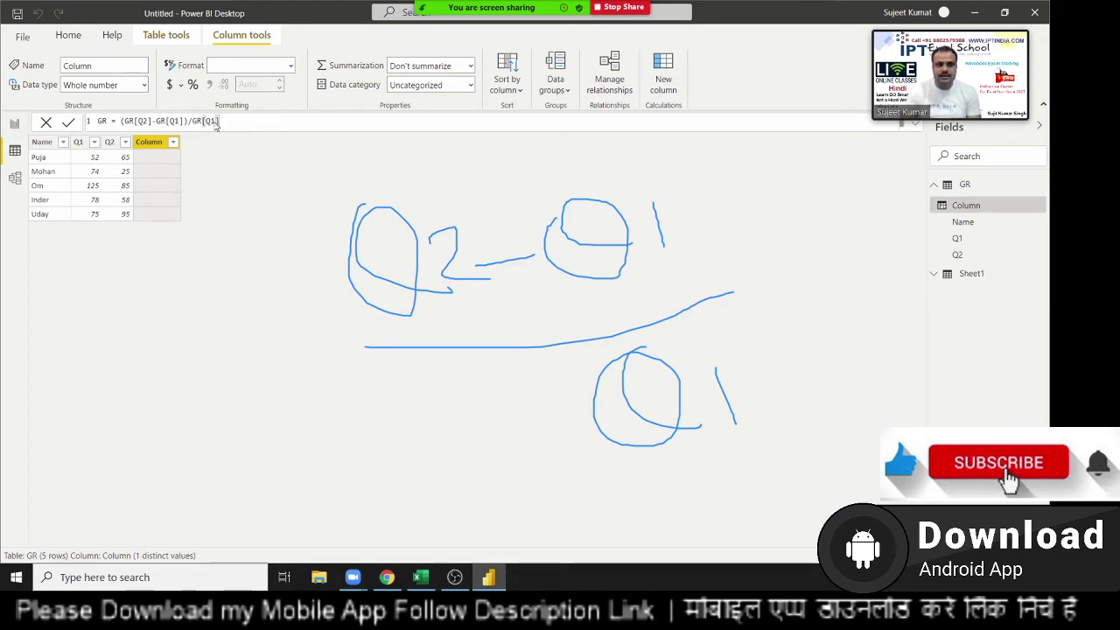
pyautogui.press('Return')
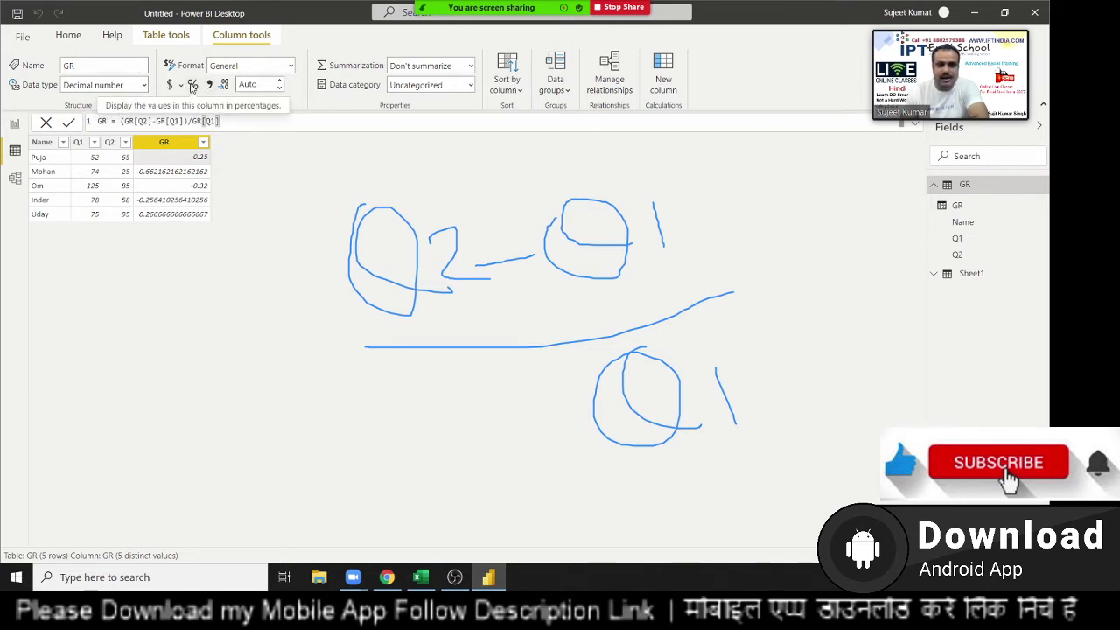
# Step: Format the GR column as a percentage with two decimals, then open Zoom's clear-drawing options
pyautogui.click(192, 85)
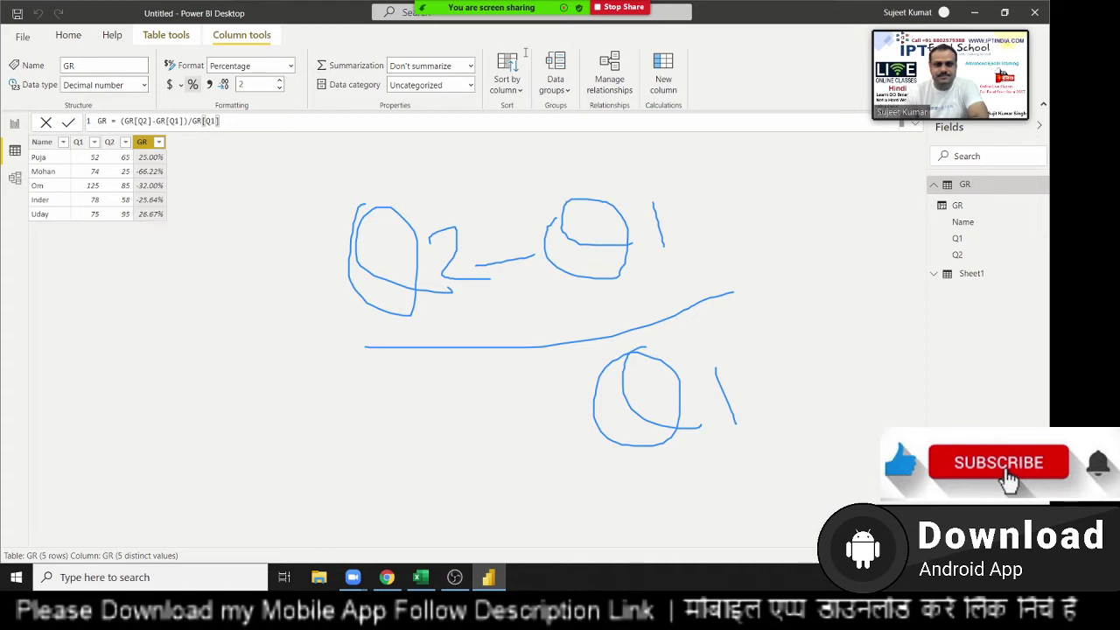
pyautogui.moveTo(666, 14)
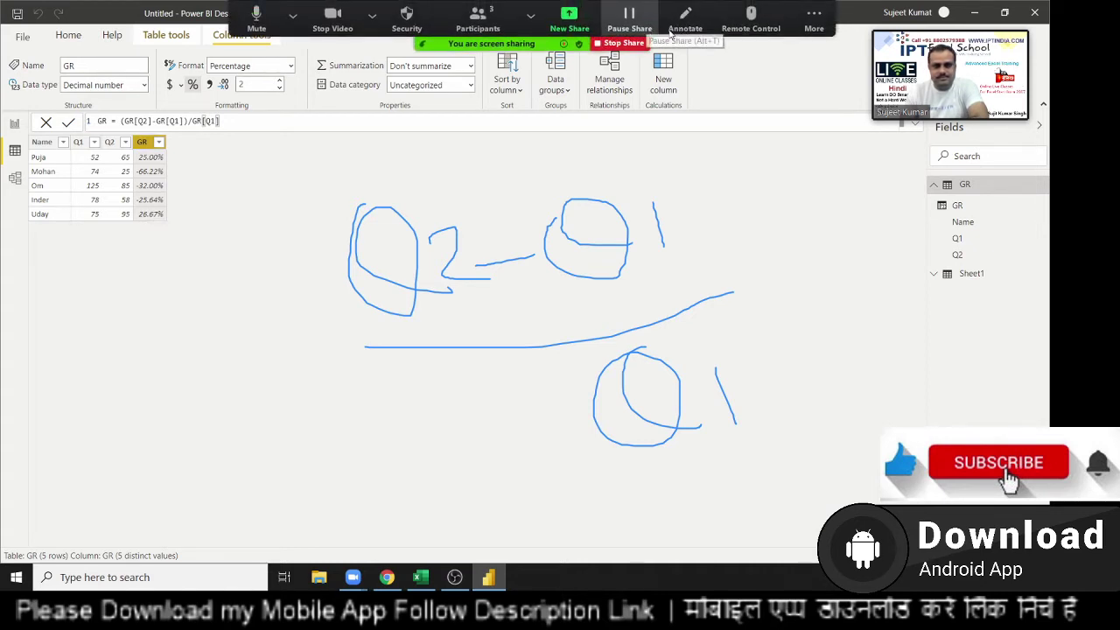
pyautogui.click(685, 34)
pyautogui.click(685, 77)
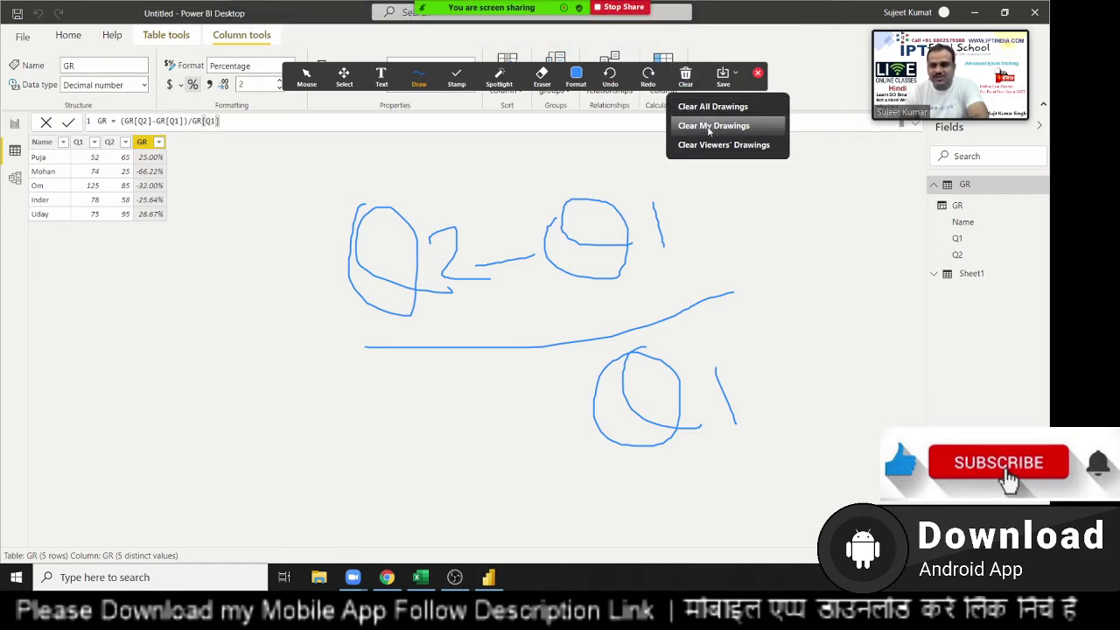
# Step: Erase the handwritten sketch, then add a new column and select its default name Column
pyautogui.click(710, 125)
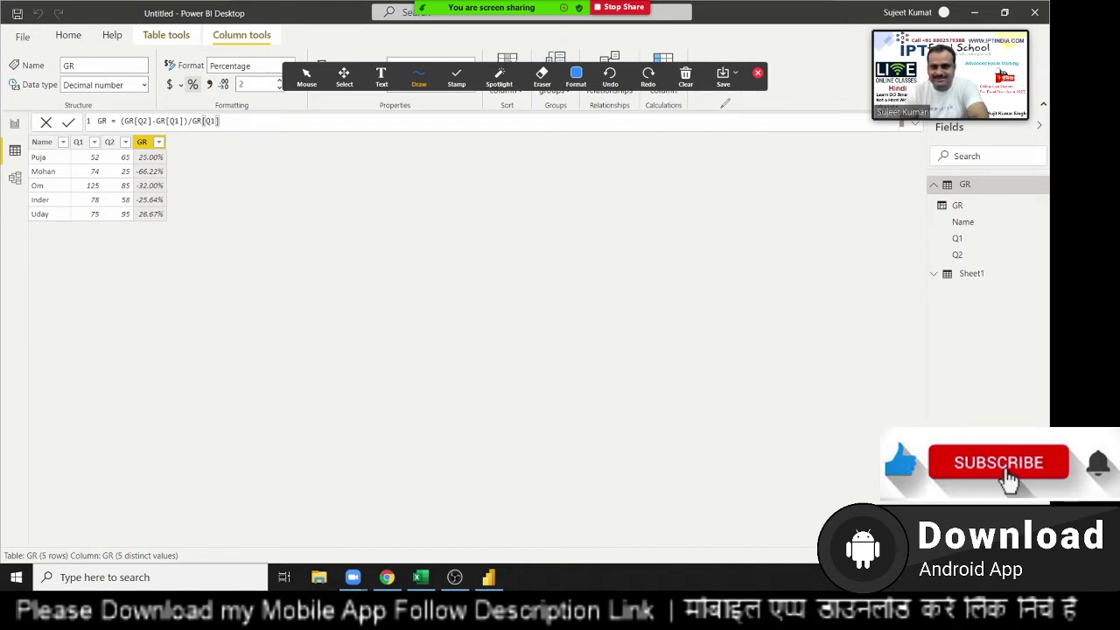
pyautogui.click(757, 75)
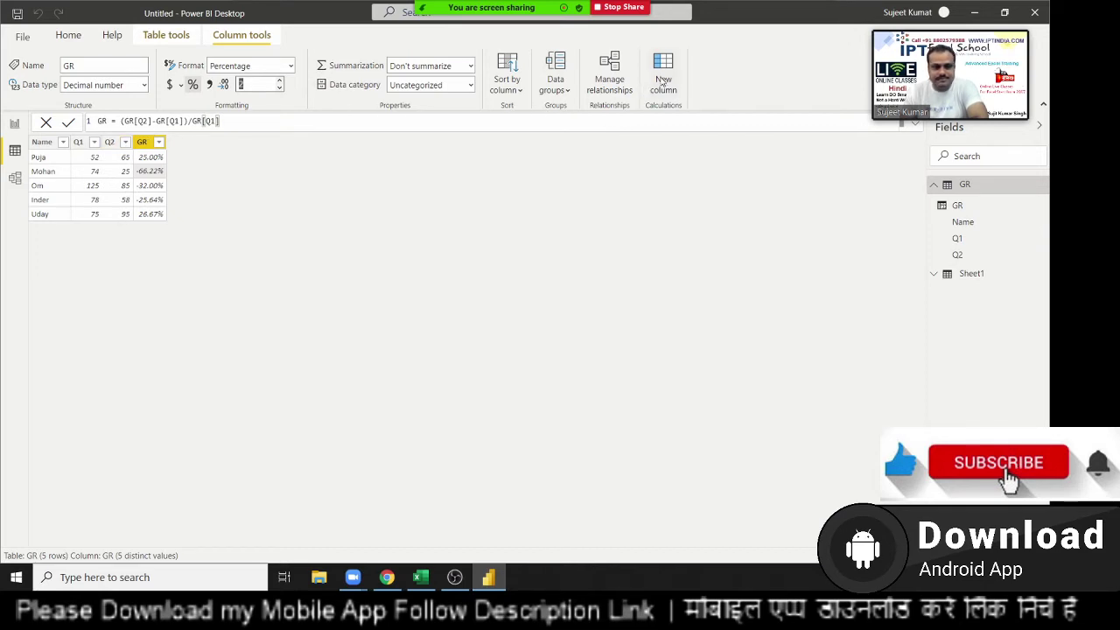
pyautogui.click(662, 70)
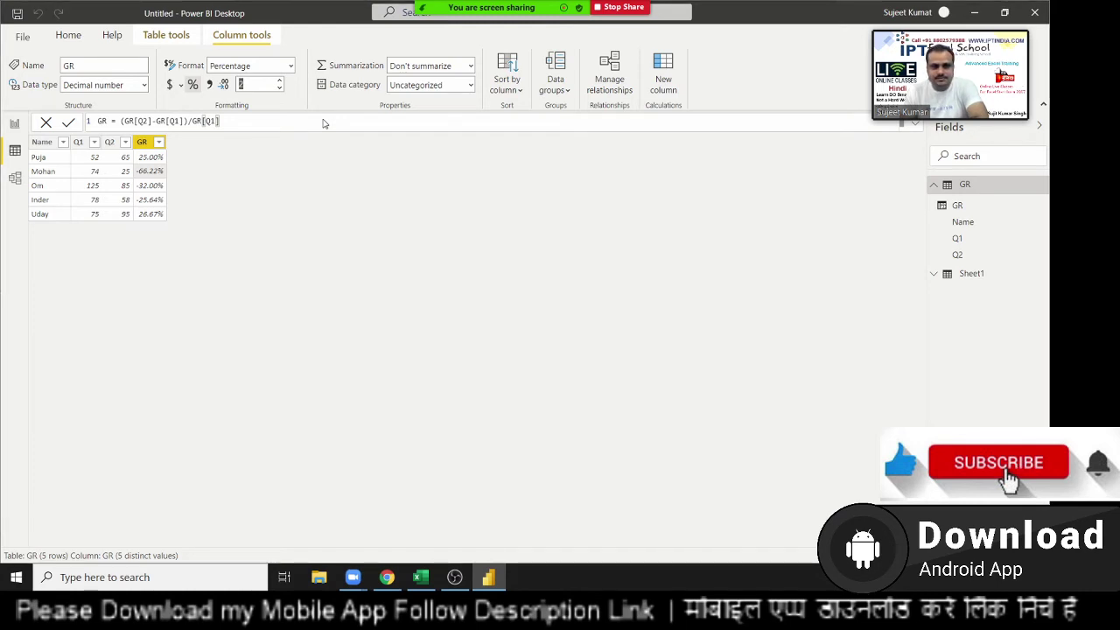
pyautogui.doubleClick(121, 121)
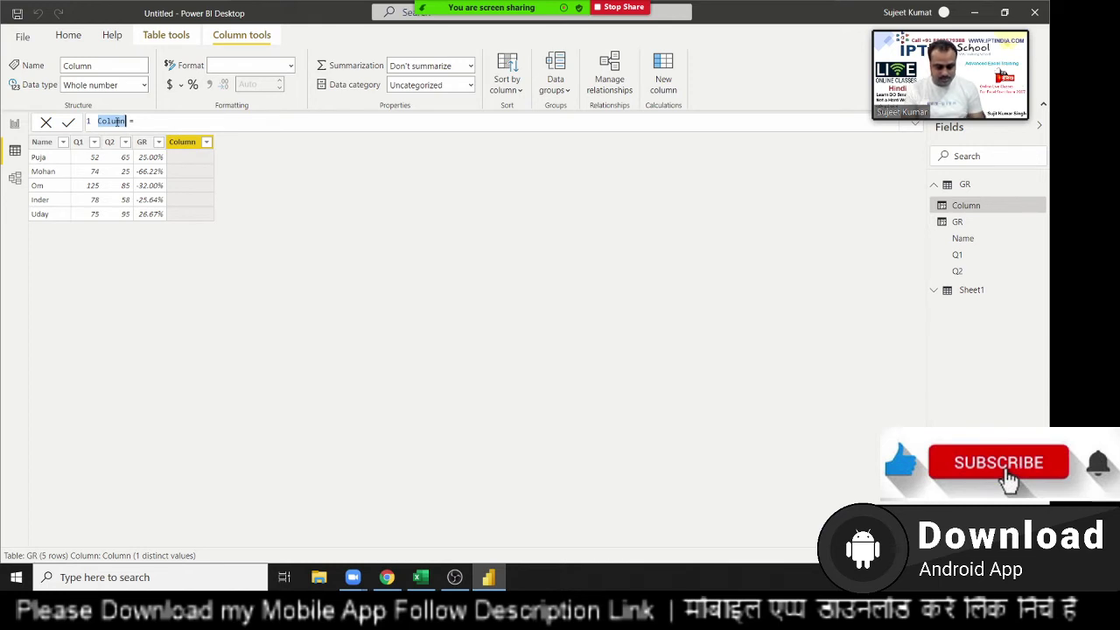
# Step: Define the column as Cont = GR[Q1]/SUM(GR[Q1]) to give each row's Q1 share
pyautogui.write('C')
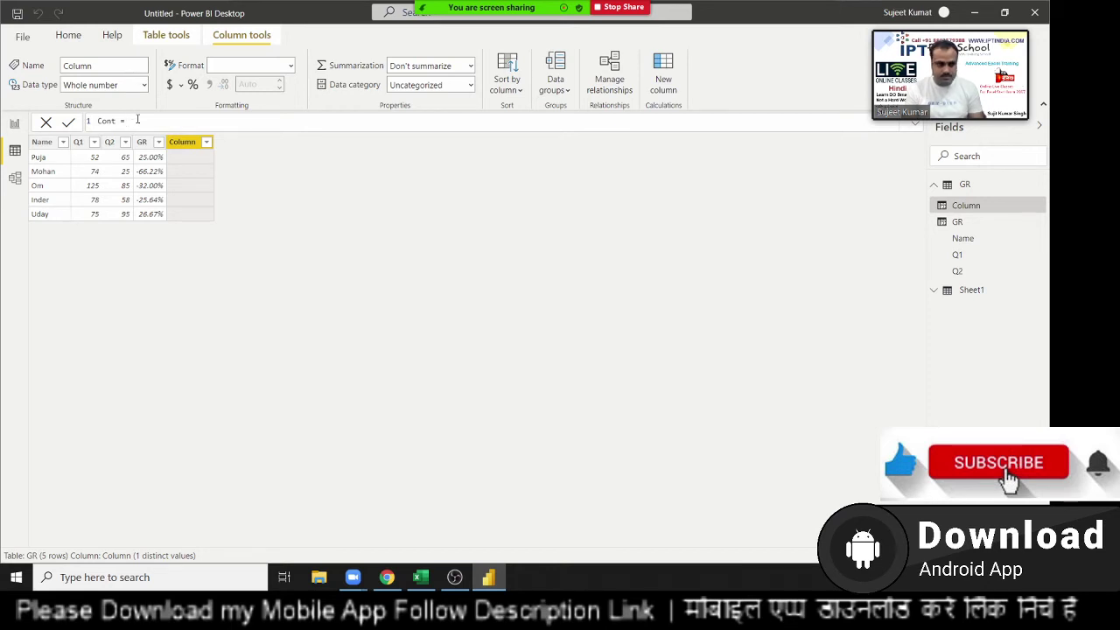
pyautogui.write('q')
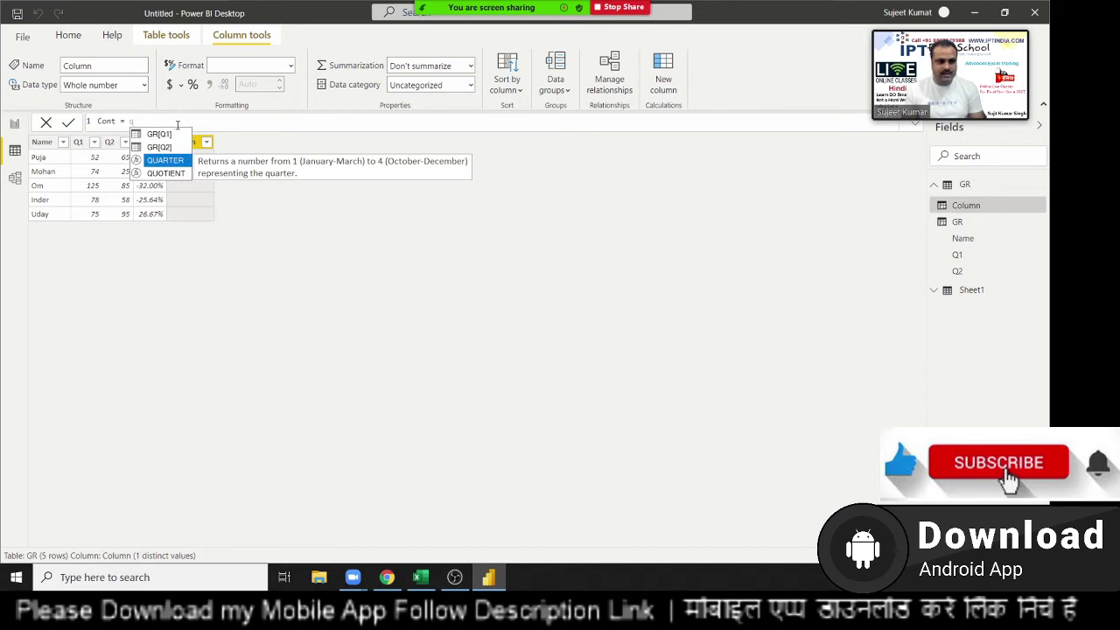
pyautogui.write('1')
pyautogui.press('Tab')
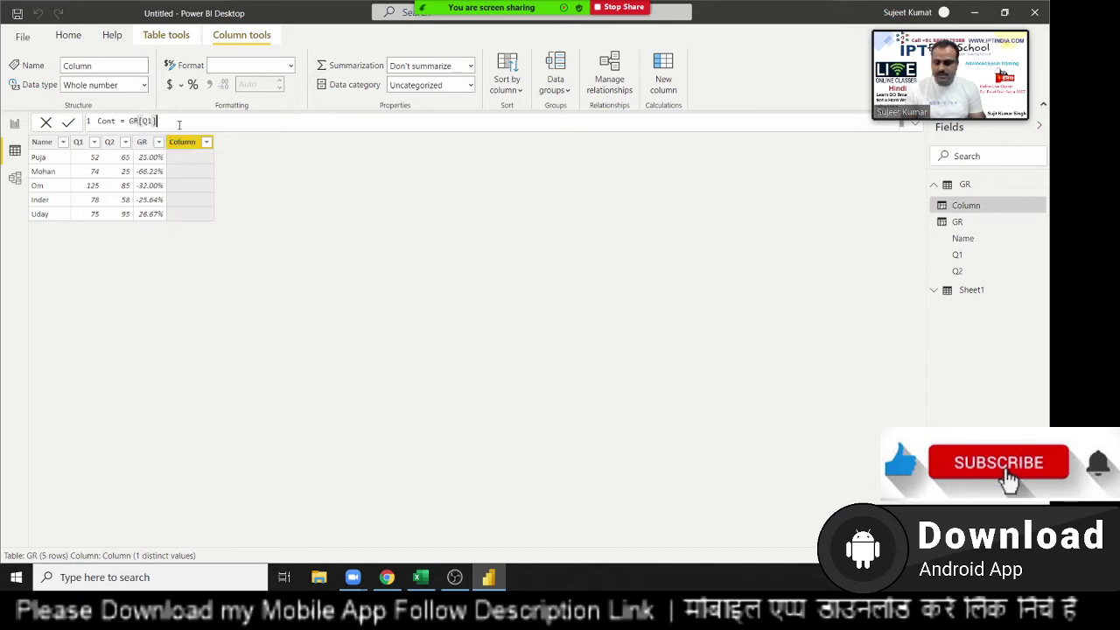
pyautogui.write('/')
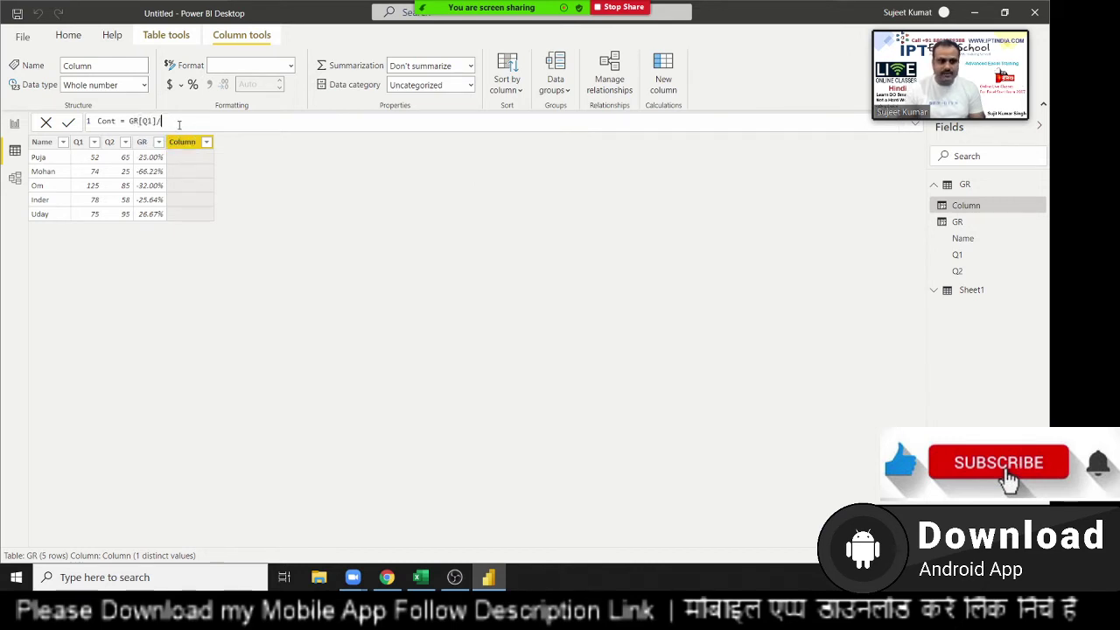
pyautogui.write('SUM')
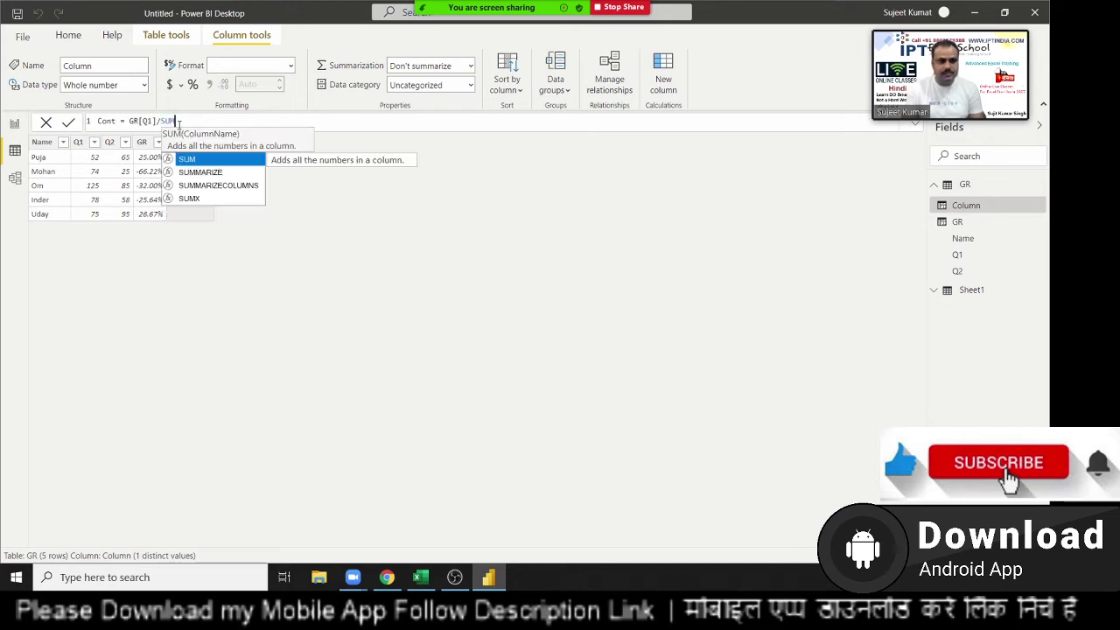
pyautogui.write('(')
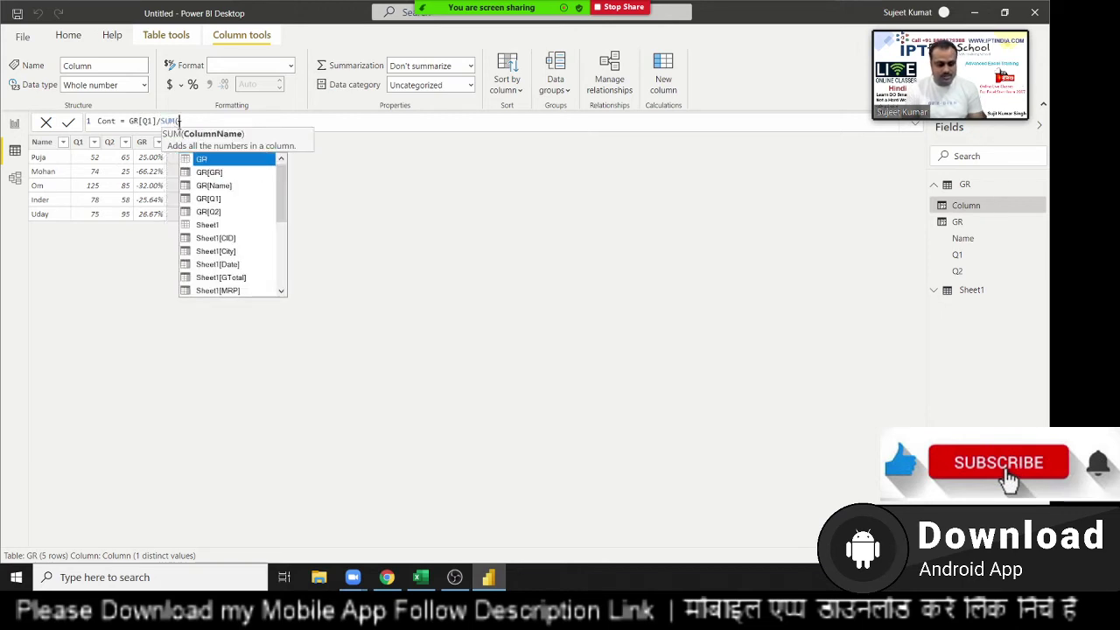
pyautogui.write('Q')
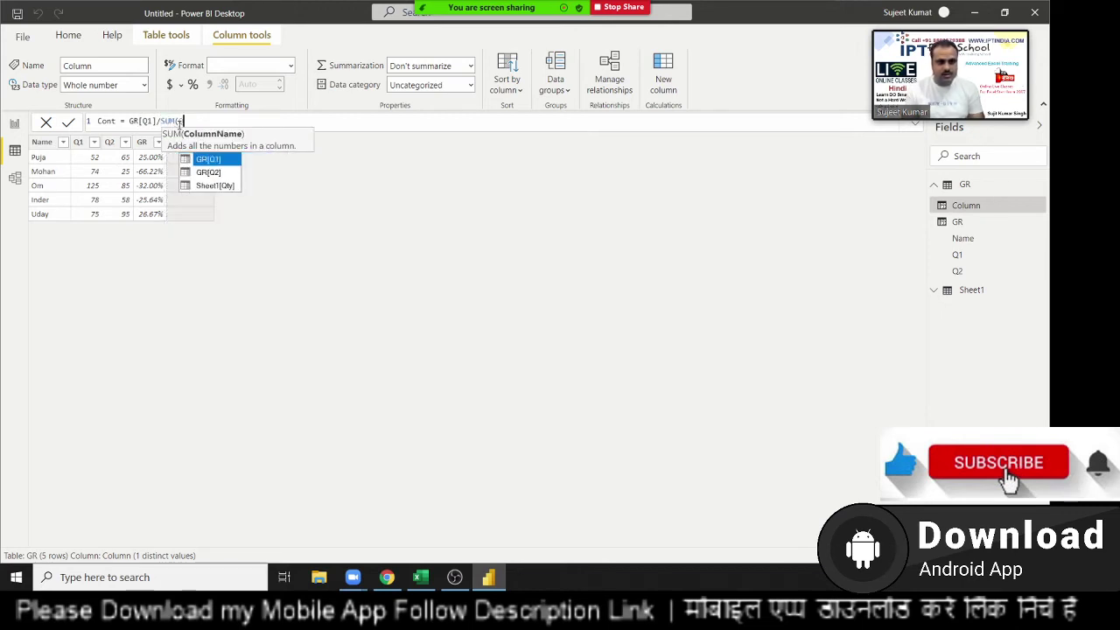
pyautogui.press('Tab')
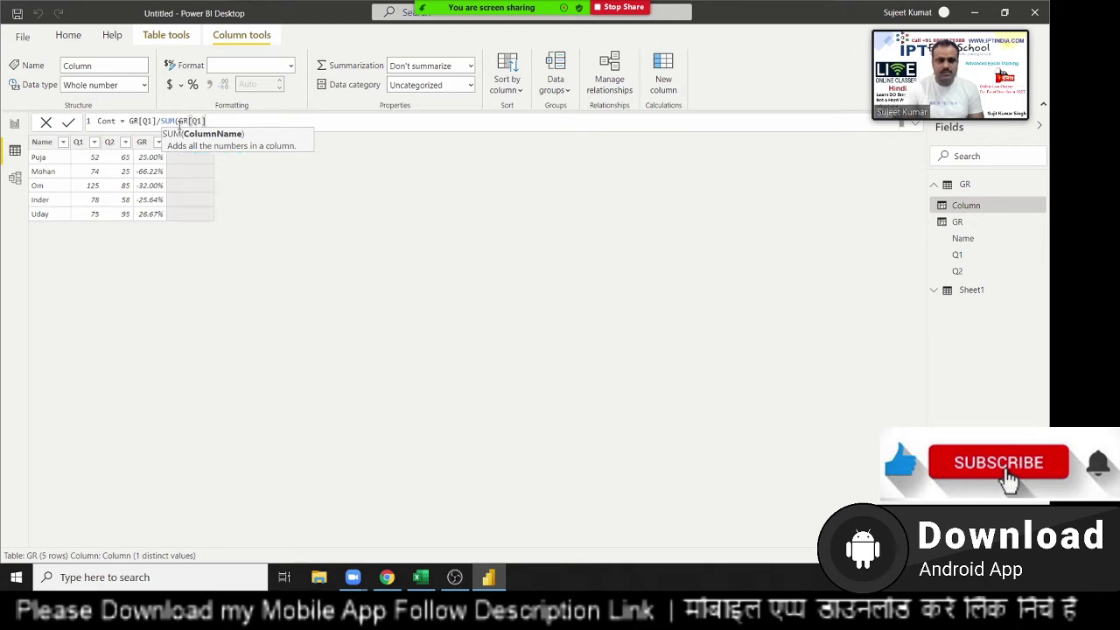
pyautogui.write(')')
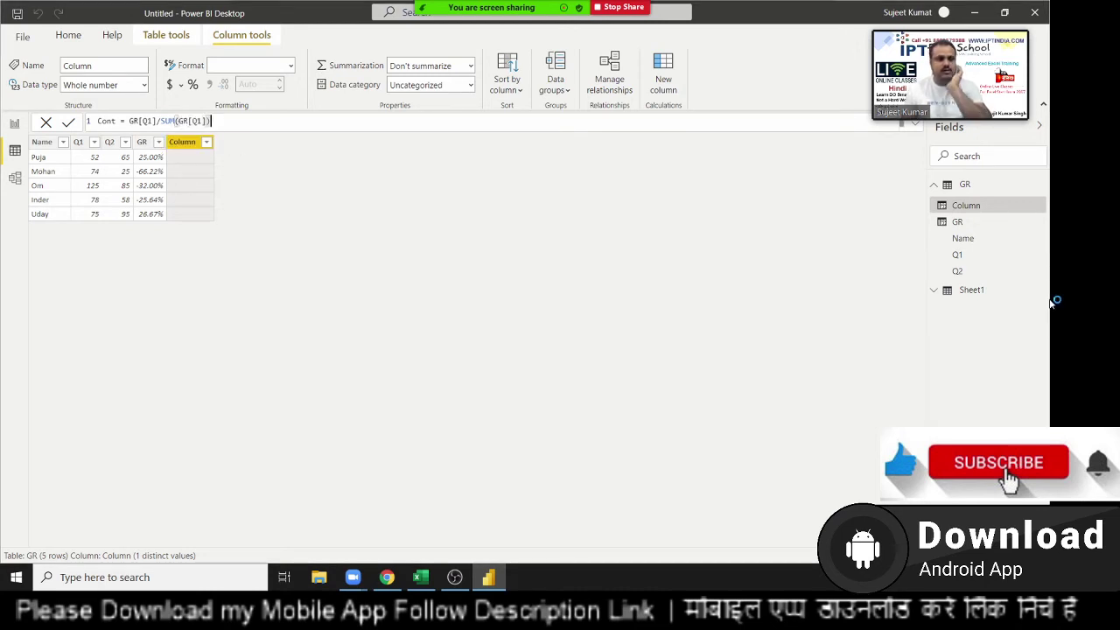
pyautogui.press('Return')
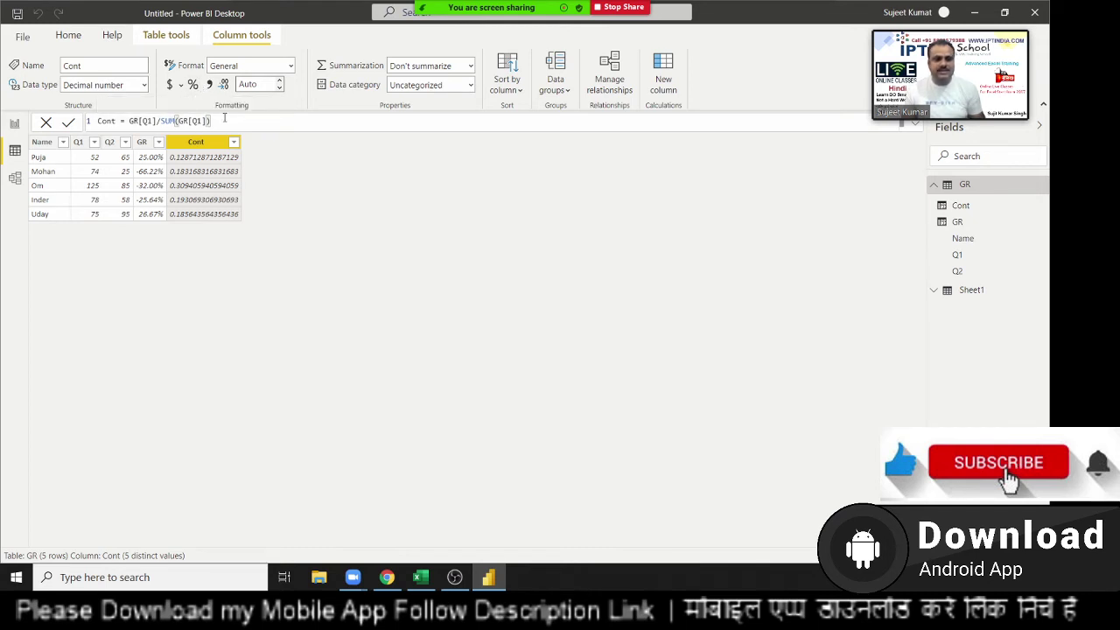
pyautogui.moveTo(211, 121); pyautogui.dragTo(129, 121)
# Step: Replace the Cont expression with SUM(GR[Q1]) so every row shows 404
pyautogui.write('SUM')
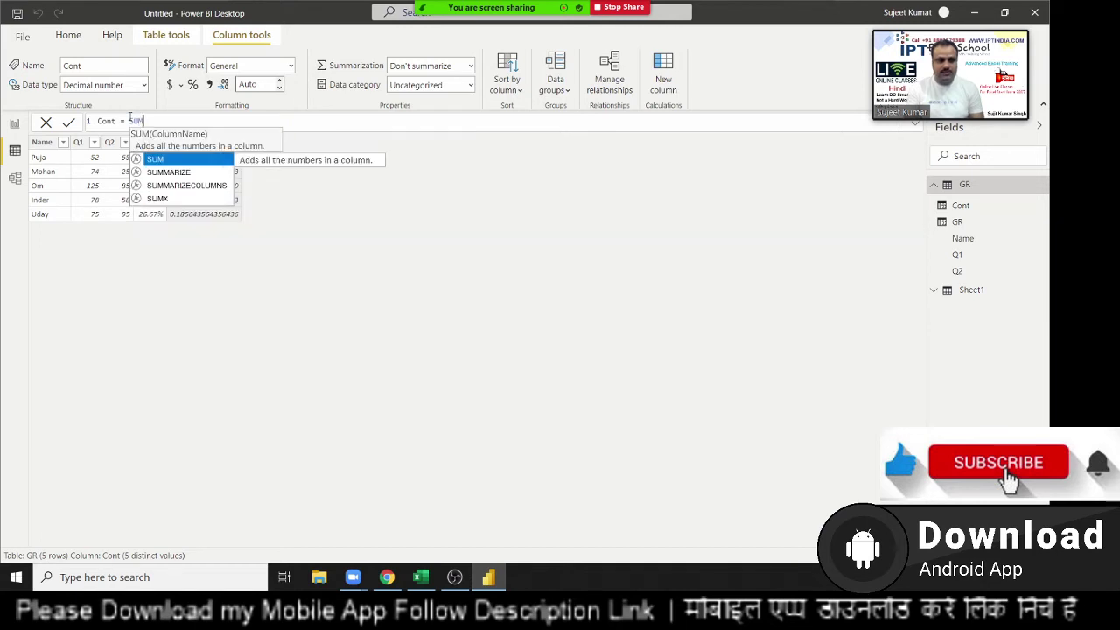
pyautogui.write('(')
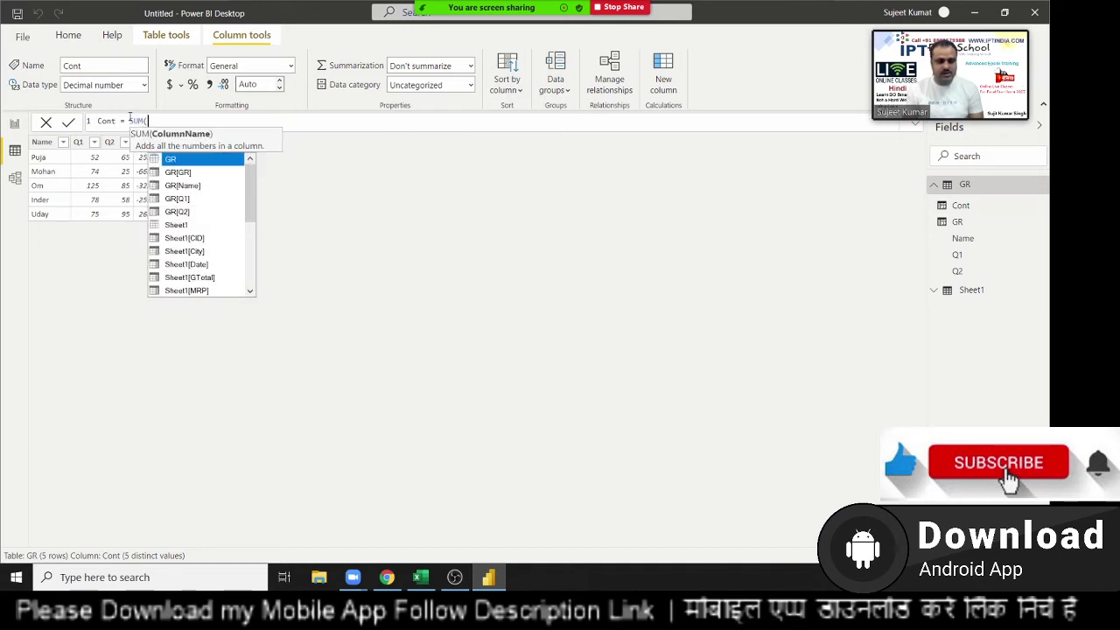
pyautogui.write('GR[Q1')
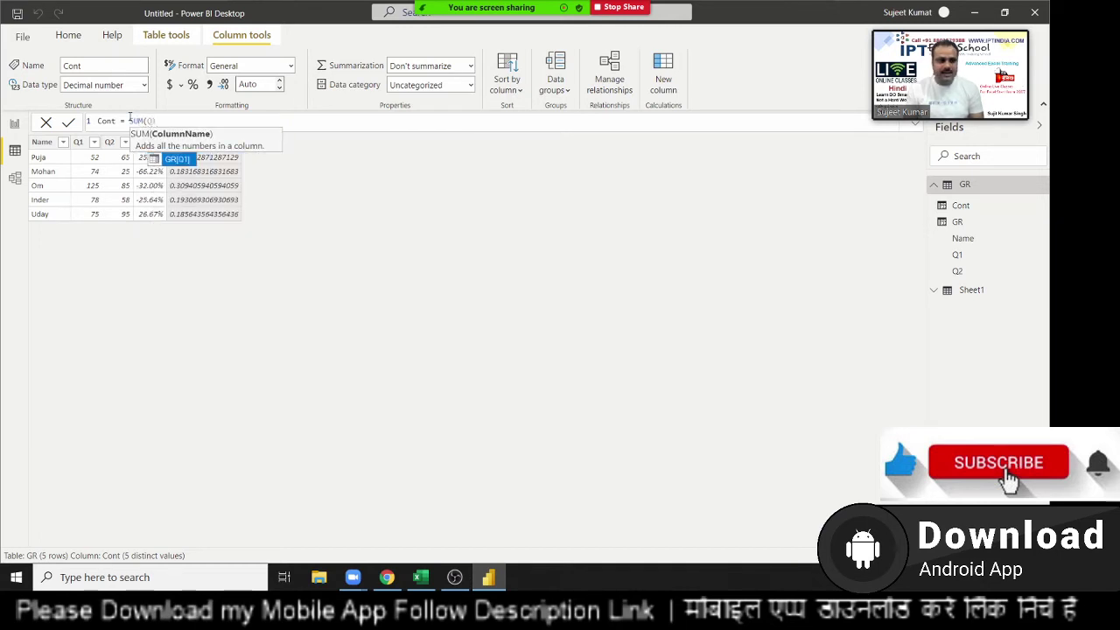
pyautogui.write('])')
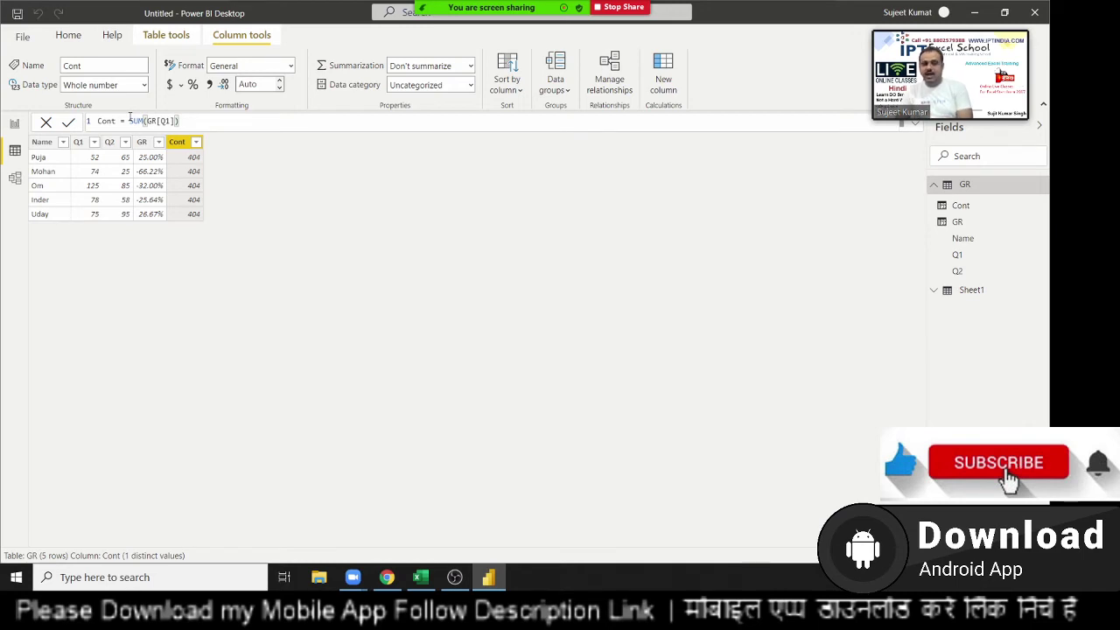
pyautogui.click(14, 124)
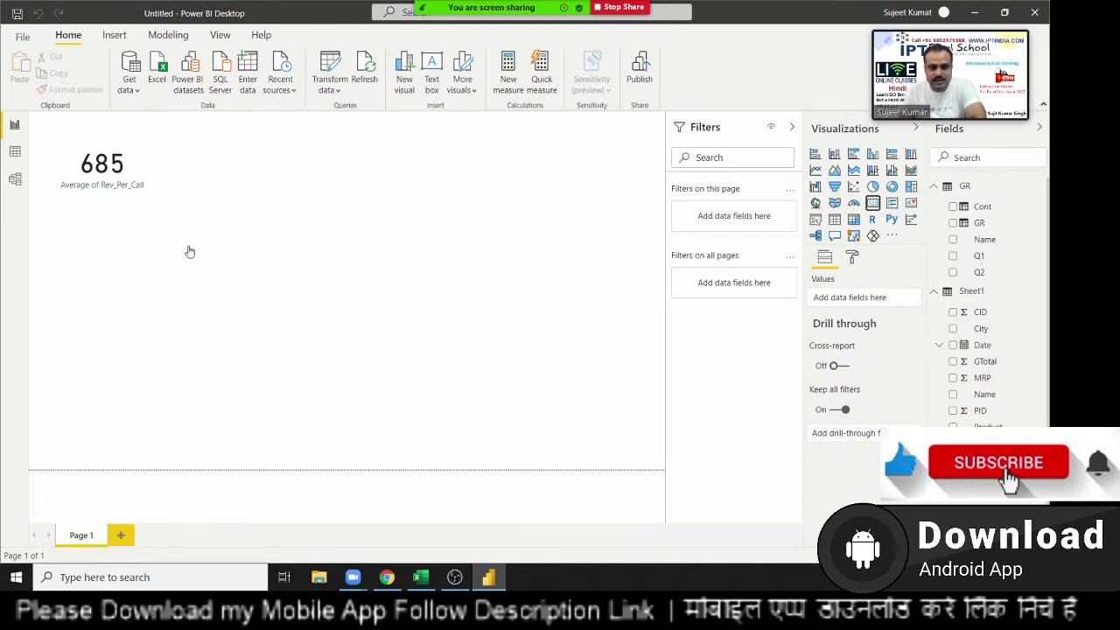
pyautogui.moveTo(162, 254)
pyautogui.mouseDown()
pyautogui.moveTo(308, 206)
pyautogui.moveTo(340, 121)
pyautogui.mouseUp()
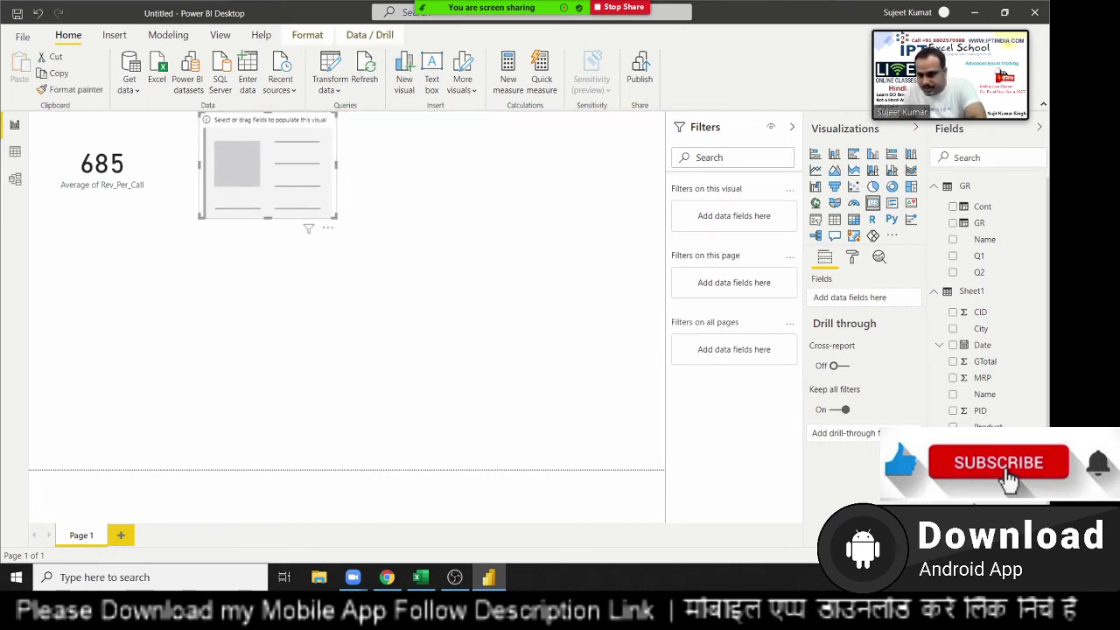
pyautogui.scroll(-1, 988, 306)
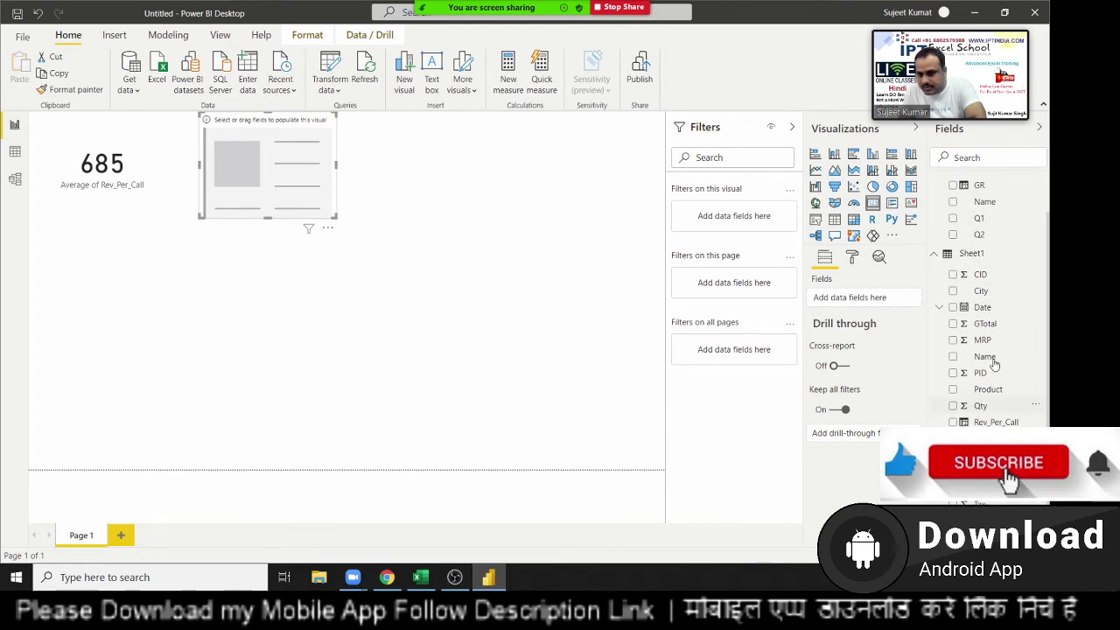
pyautogui.scroll(1, 988, 262)
pyautogui.moveTo(983, 207); pyautogui.dragTo(293, 214)
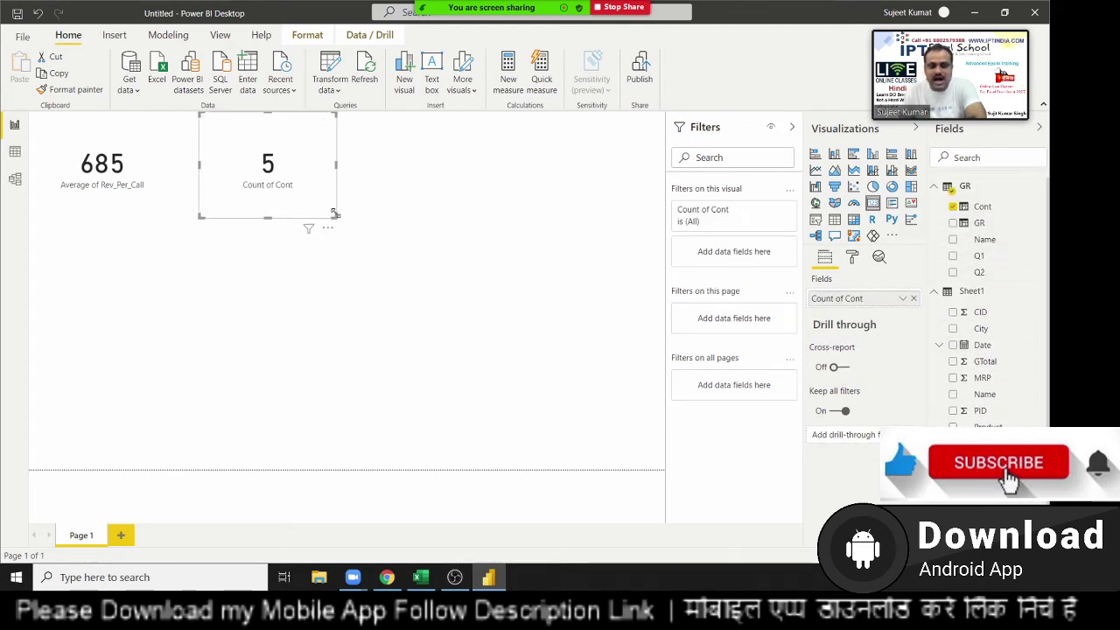
pyautogui.click(902, 299)
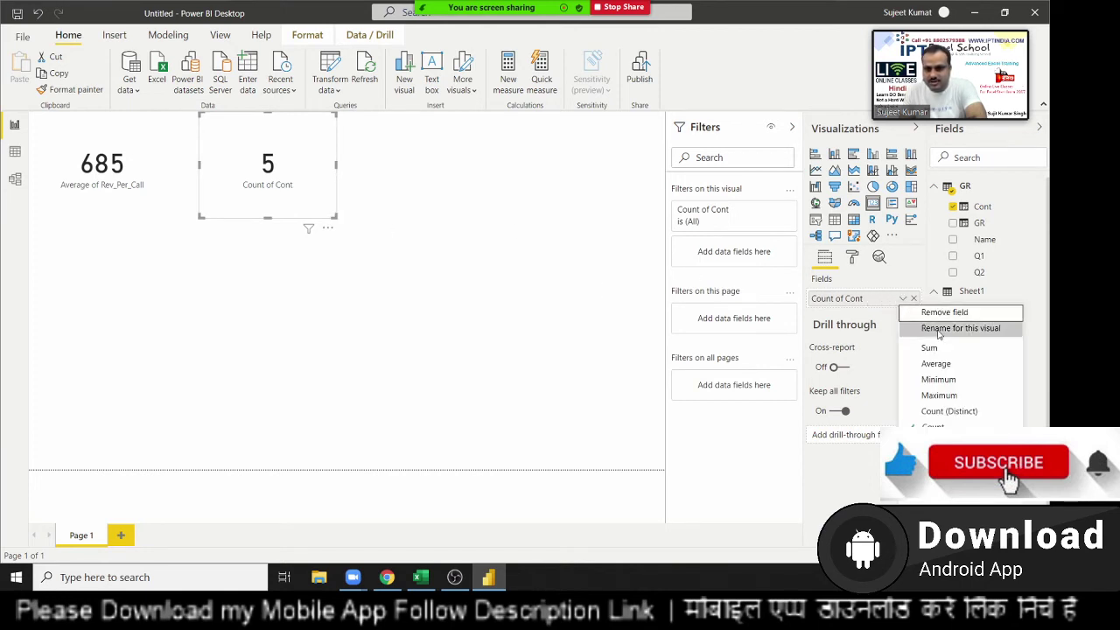
pyautogui.click(609, 358)
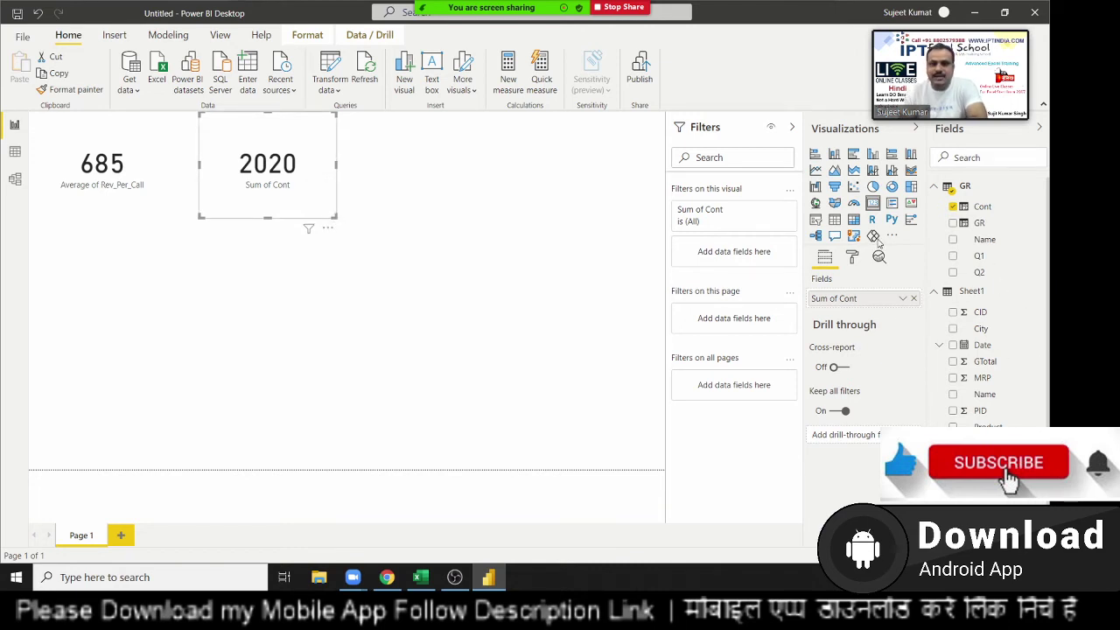
pyautogui.press('Delete')
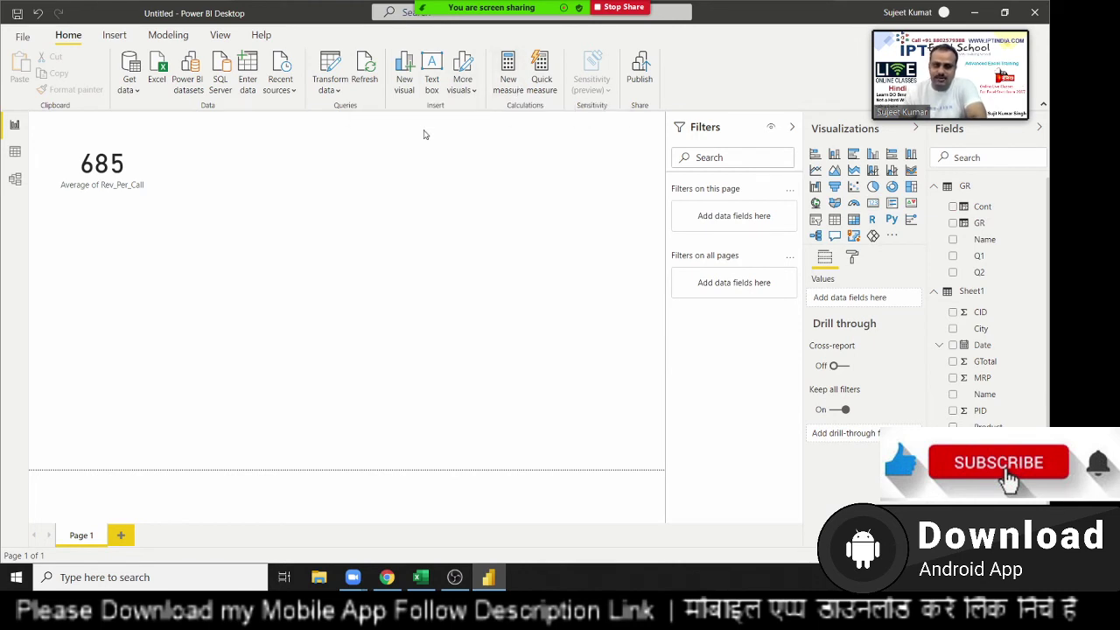
pyautogui.click(16, 153)
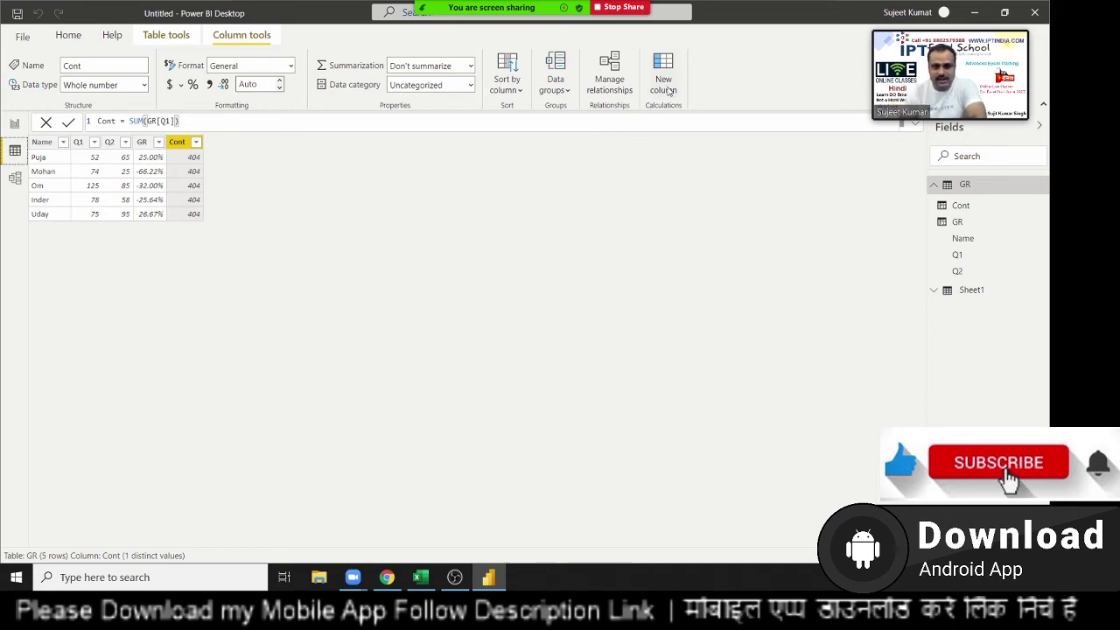
# Step: Open a new Create Table grid from Home > Enter data
pyautogui.click(663, 74)
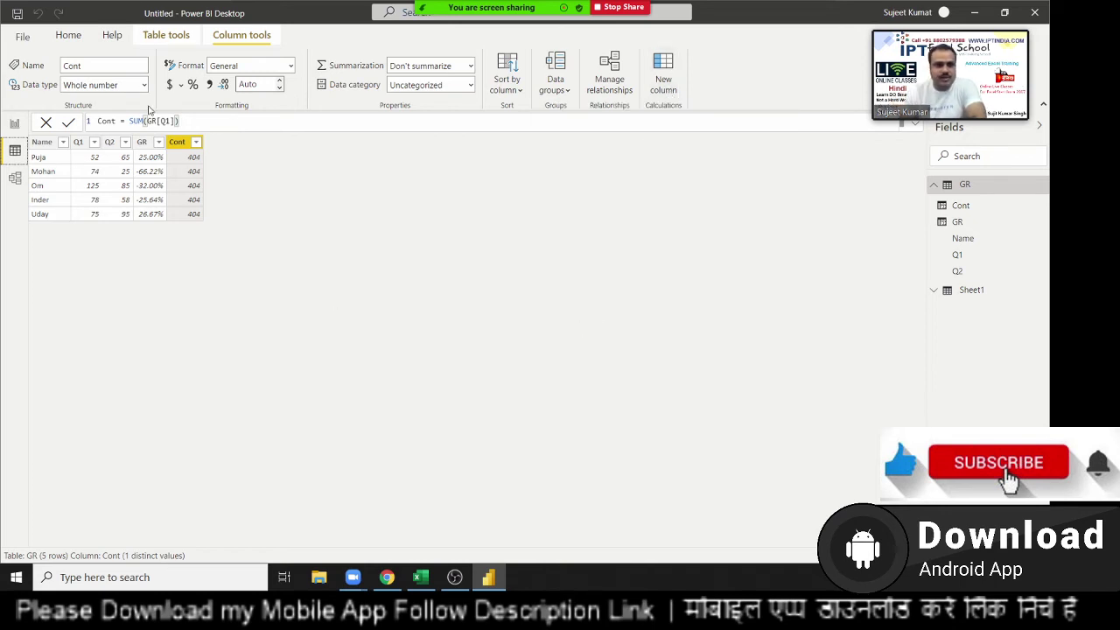
pyautogui.click(68, 40)
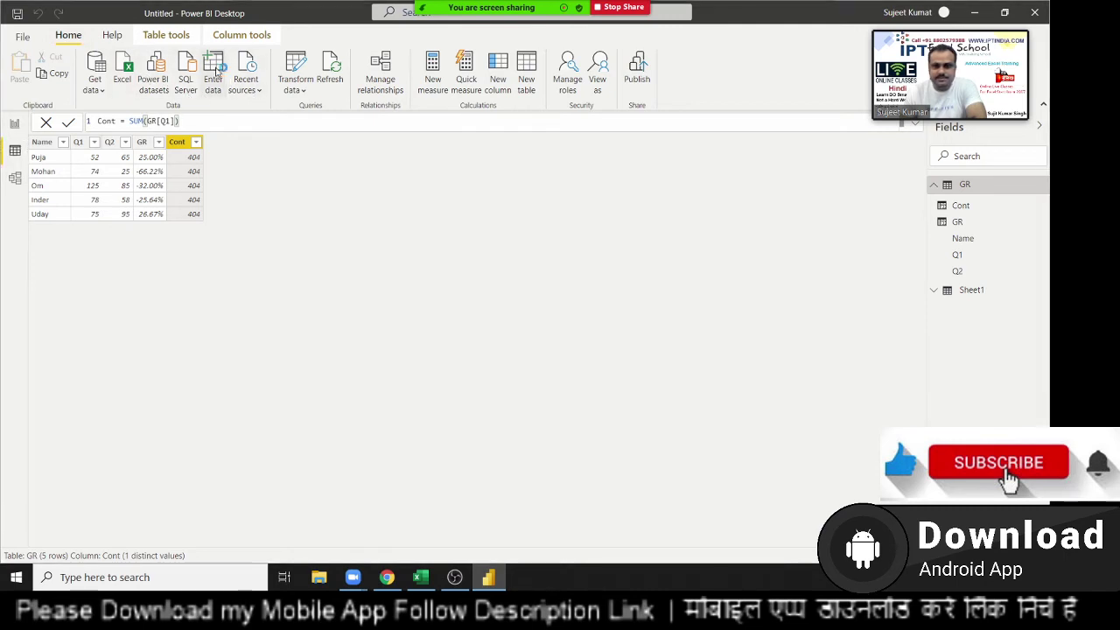
pyautogui.click(216, 72)
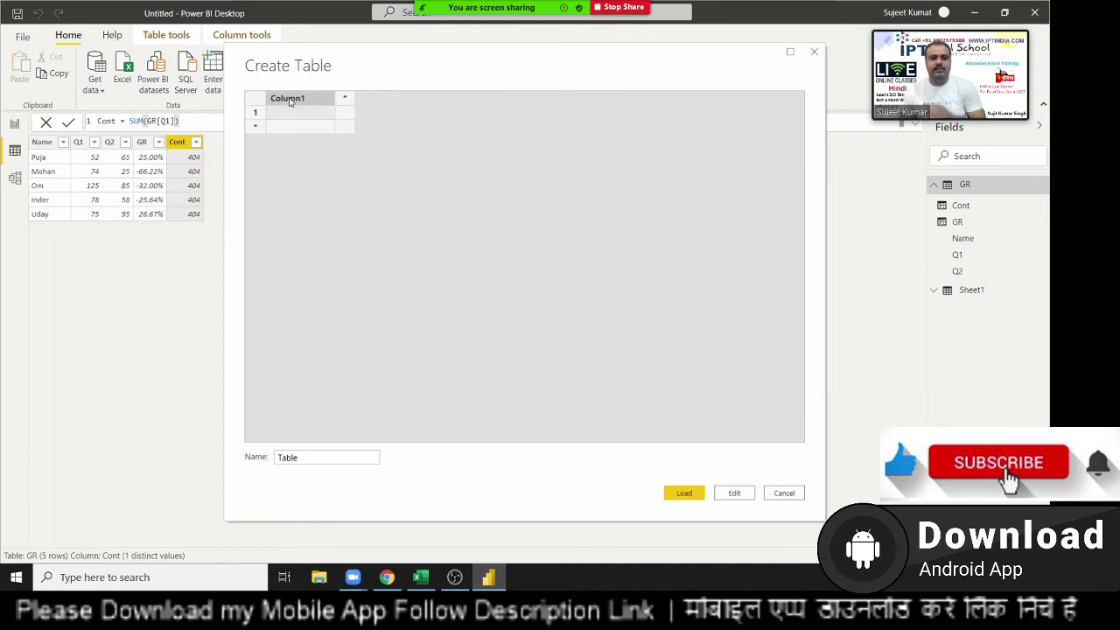
# Step: Rename the column headers to Name, P and R, adding a fourth column
pyautogui.doubleClick(290, 99)
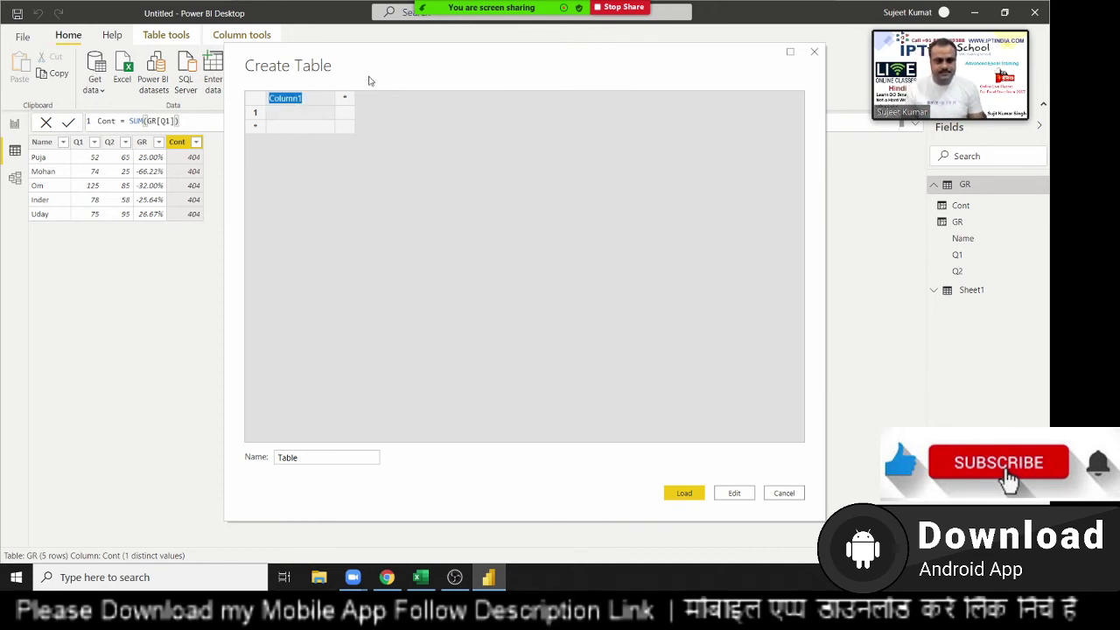
pyautogui.write('naME')
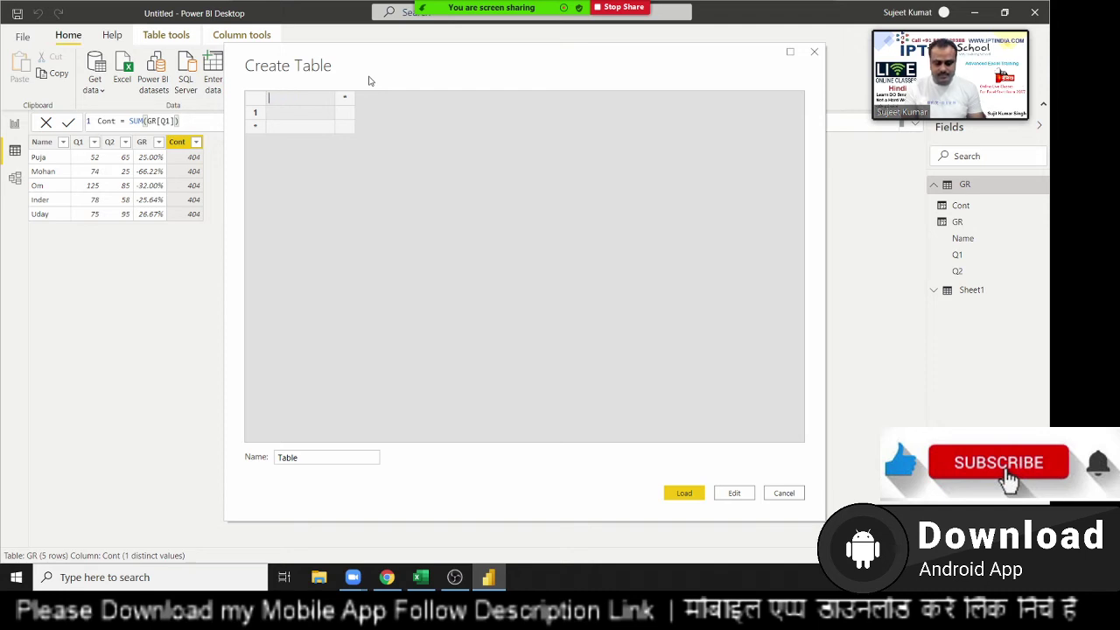
pyautogui.press('Tab')
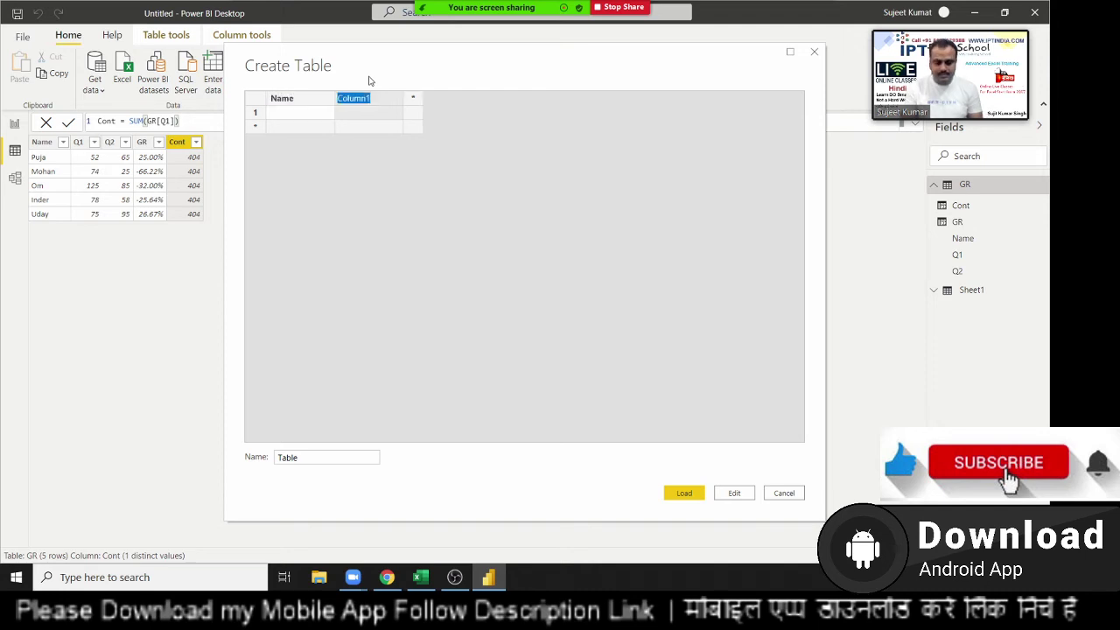
pyautogui.write('P')
pyautogui.press('Tab')
pyautogui.write('R')
pyautogui.press('Tab')
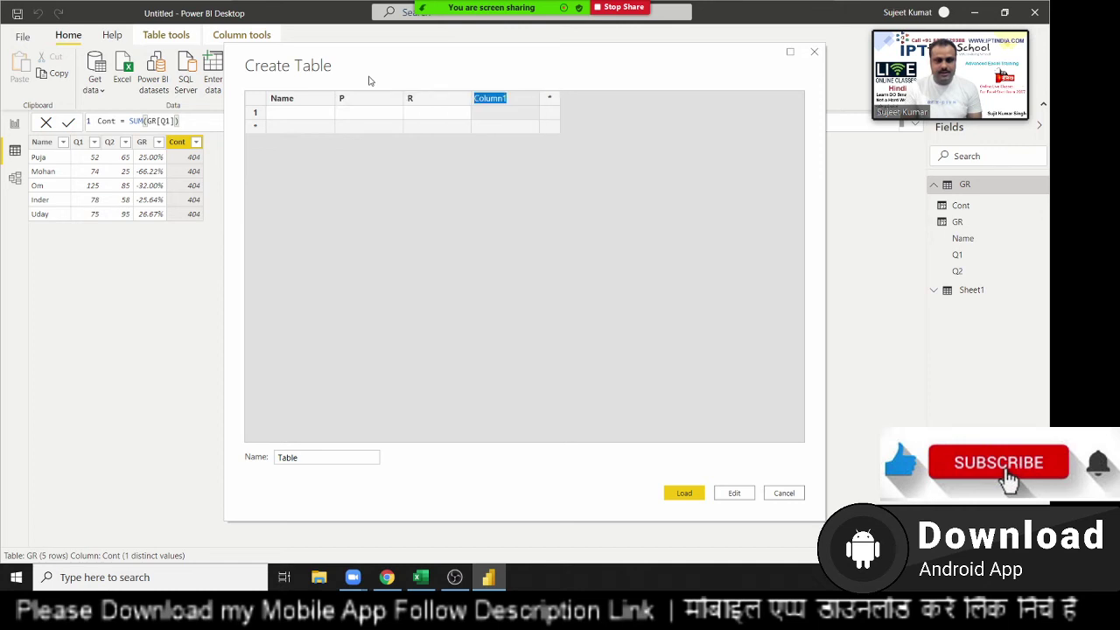
# Step: Name the fourth header T and enter row one: P 50000, R 0.07, T 5
pyautogui.write('T')
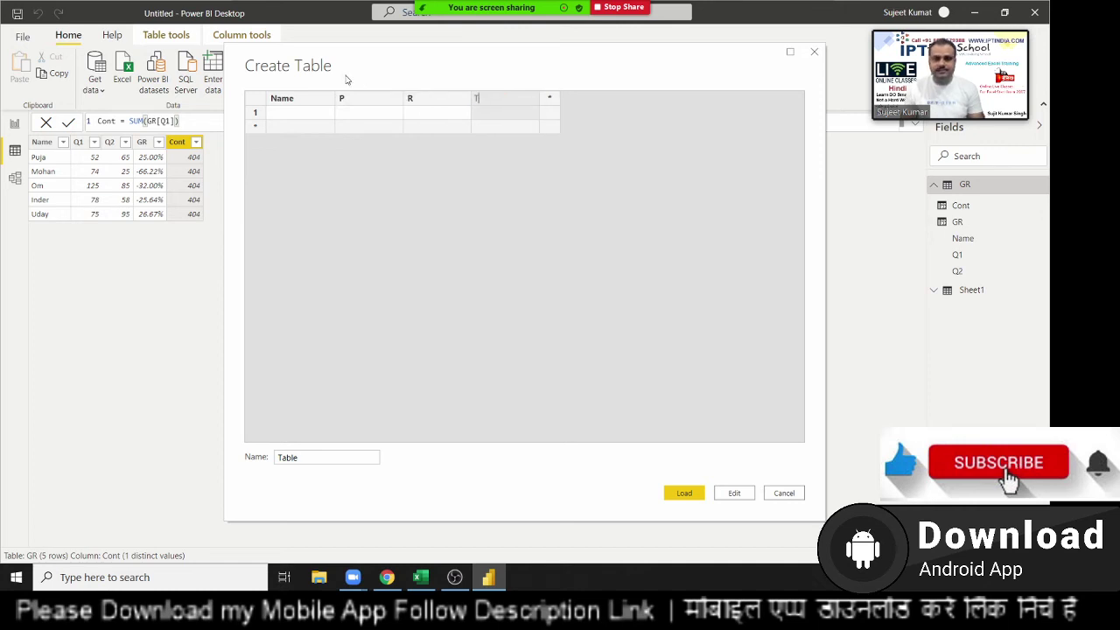
pyautogui.click(296, 112)
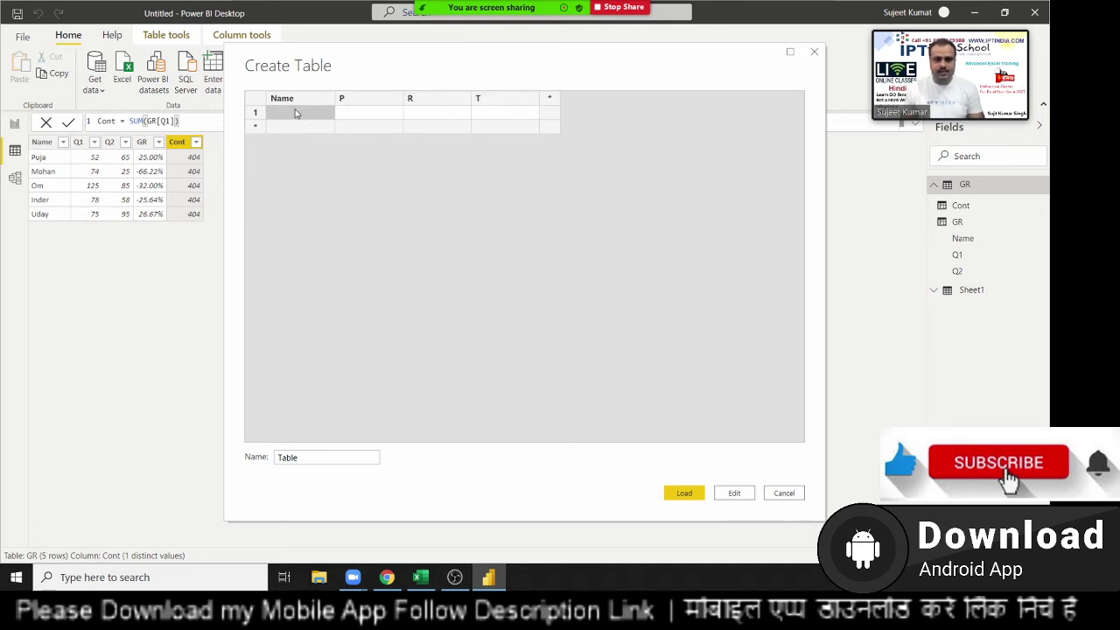
pyautogui.write('Puja')
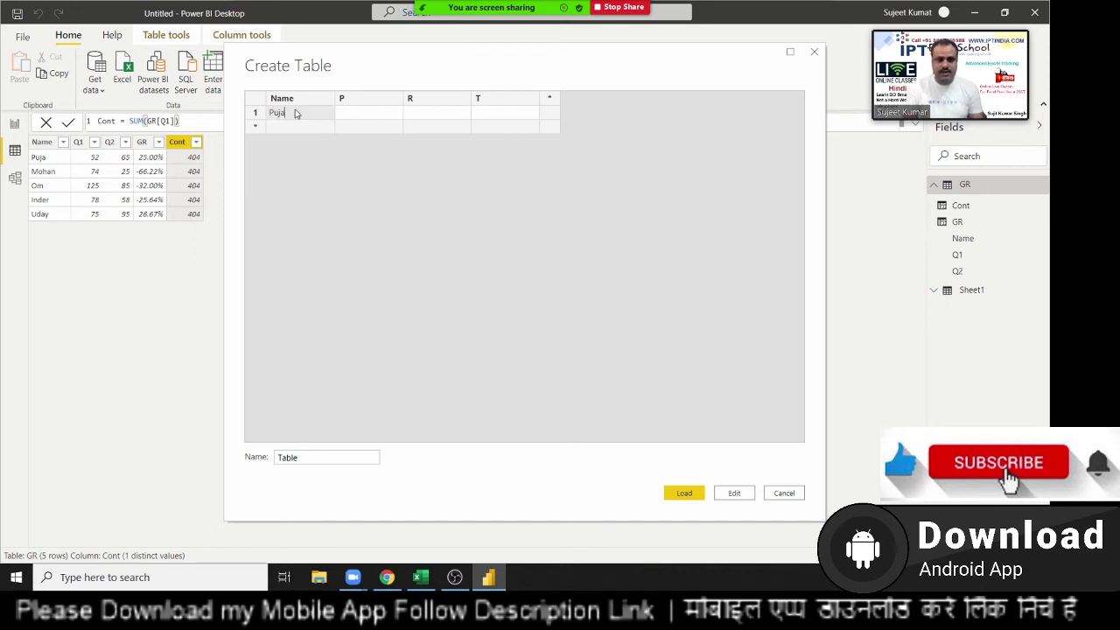
pyautogui.press('Tab')
pyautogui.write('50000')
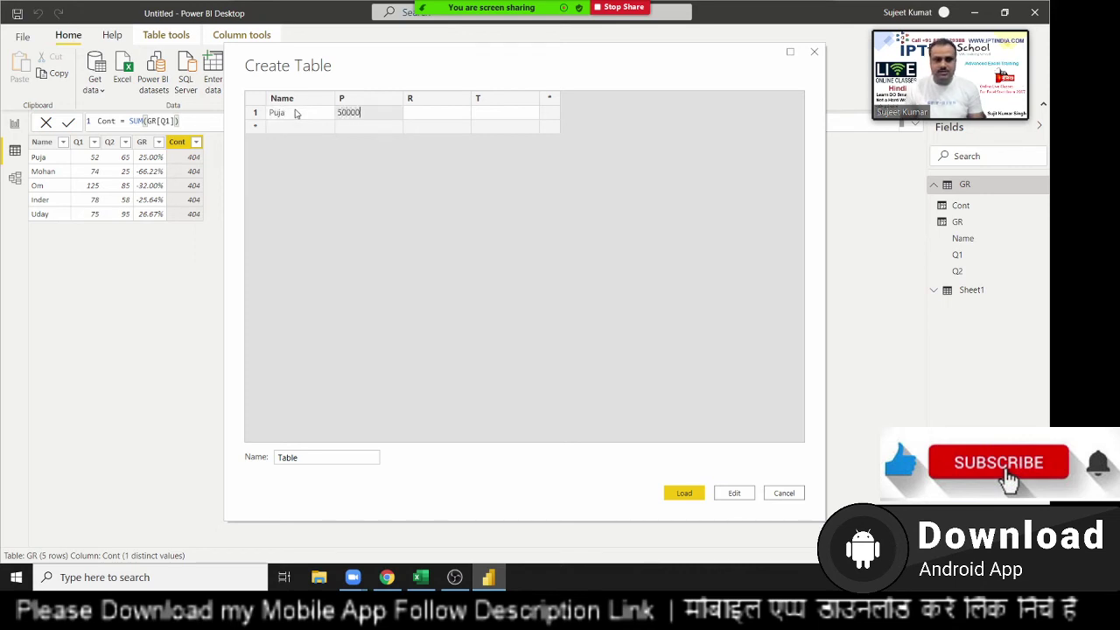
pyautogui.press('Tab')
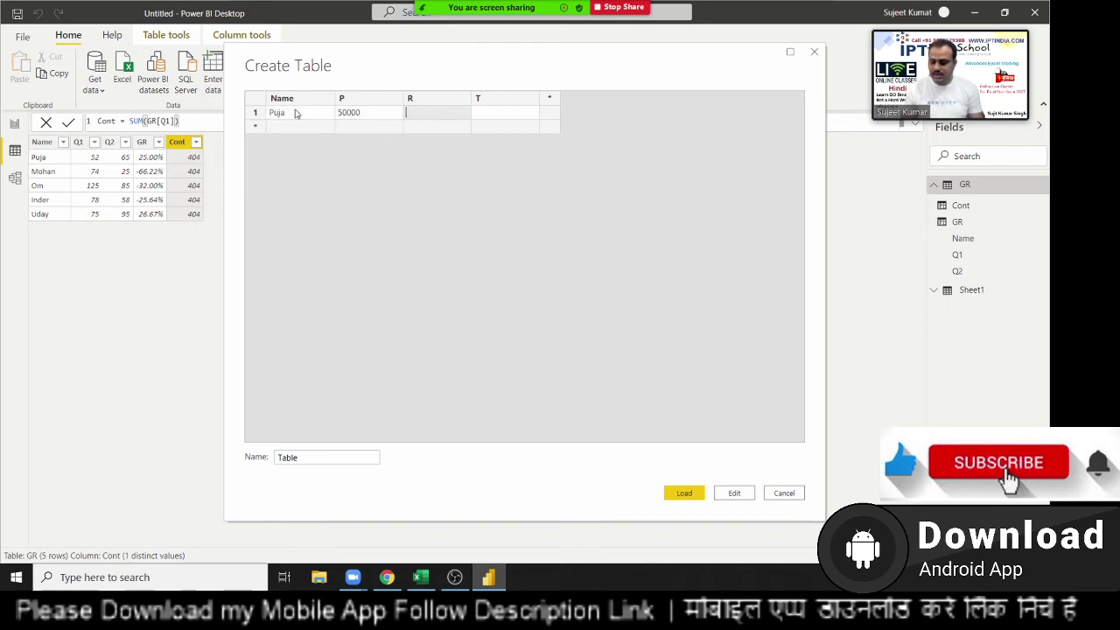
pyautogui.write('0.07')
pyautogui.press('Tab')
pyautogui.write('5')
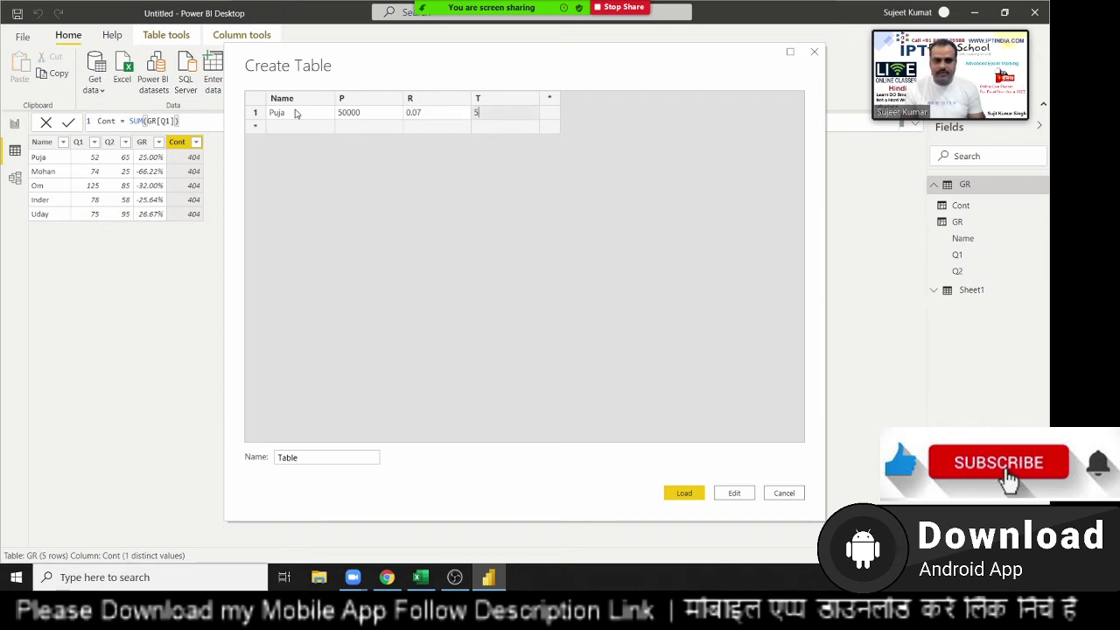
pyautogui.press('Tab')
# Step: Enter row two with principal 45000, rate 0.10 and term 6
pyautogui.write('N')
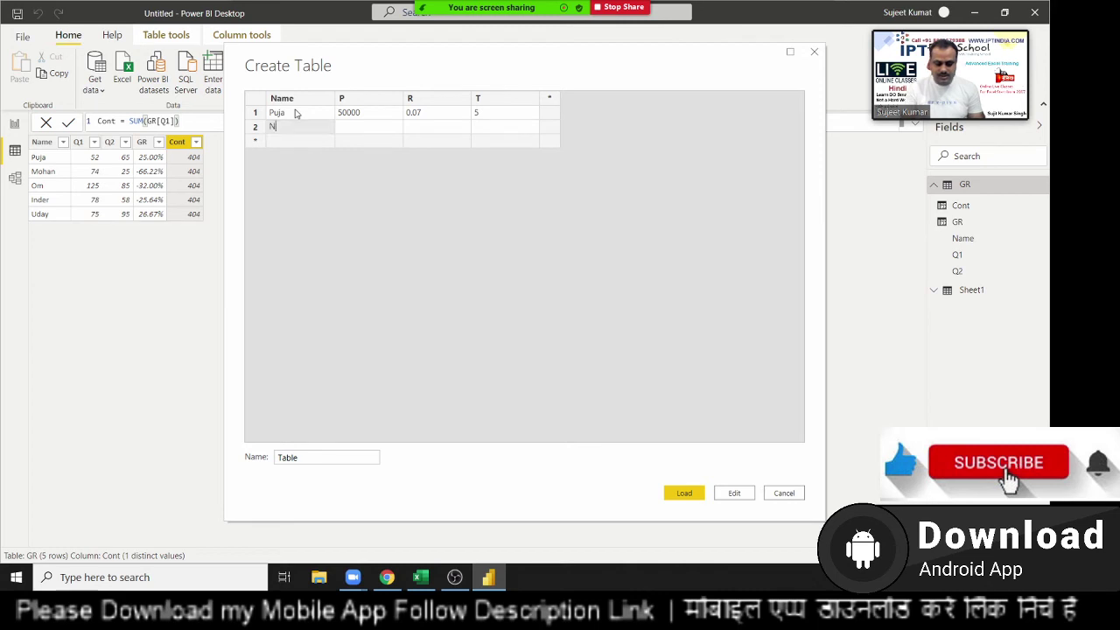
pyautogui.write('eetu')
pyautogui.press('Tab')
pyautogui.write('45000')
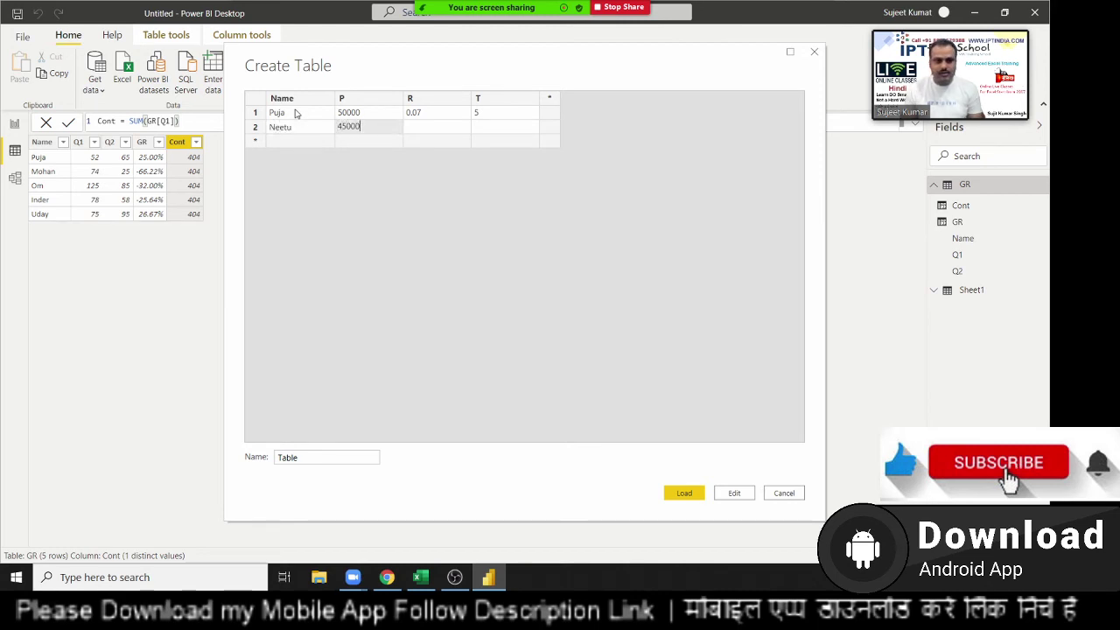
pyautogui.press('Tab')
pyautogui.write('0.1')
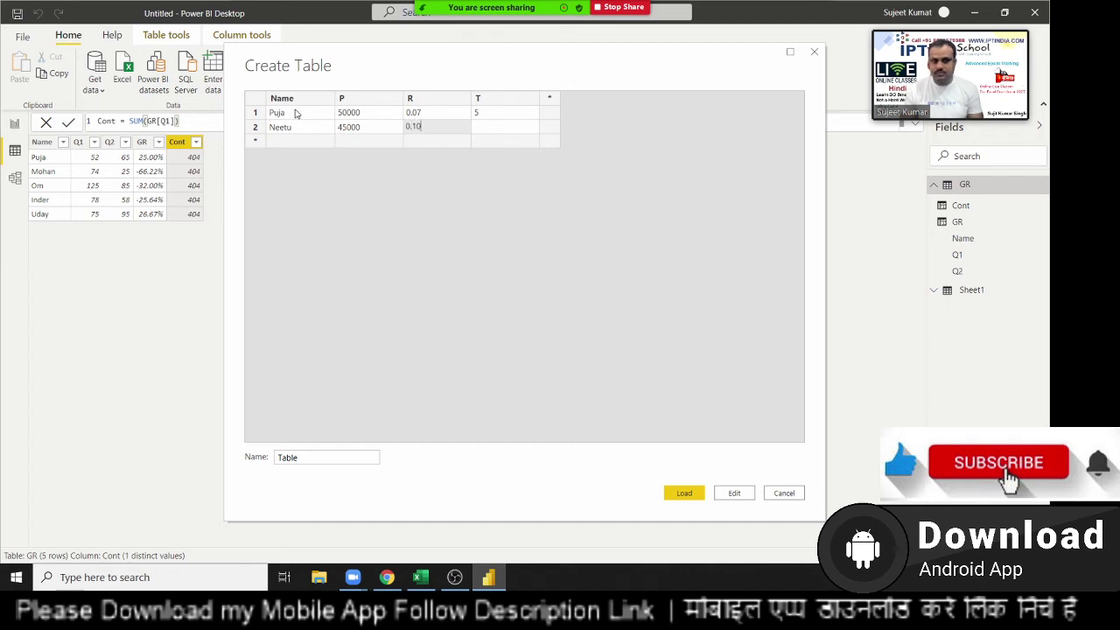
pyautogui.press('Tab')
pyautogui.write('6')
pyautogui.press('Return')
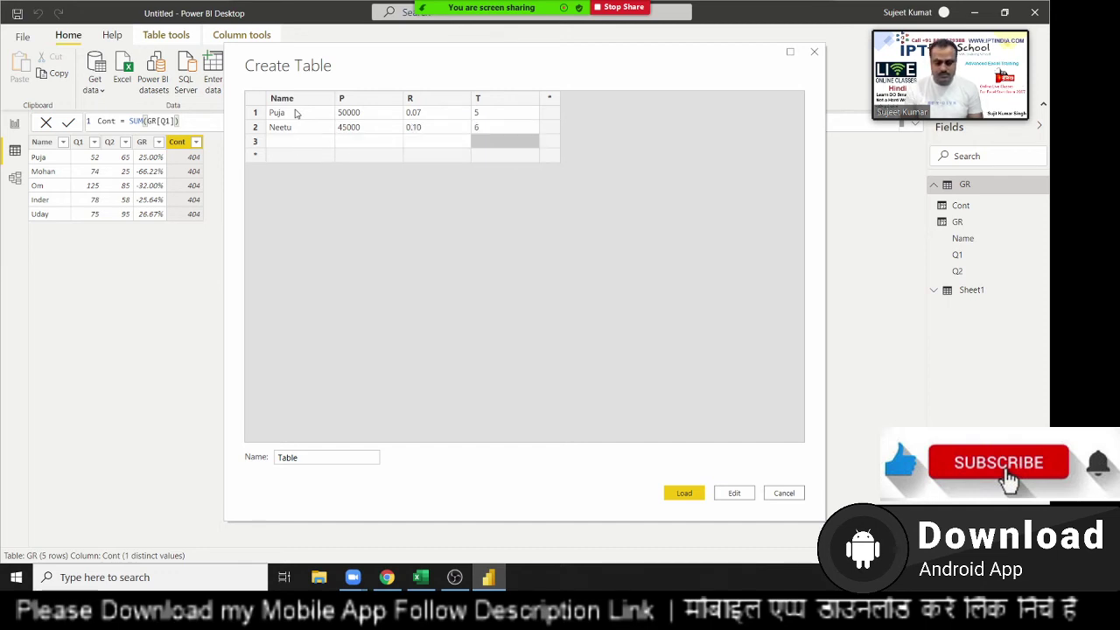
# Step: Enter row three: principal 74000 (correcting a mistyped 741), rate .15, term 5
pyautogui.write('Ka')
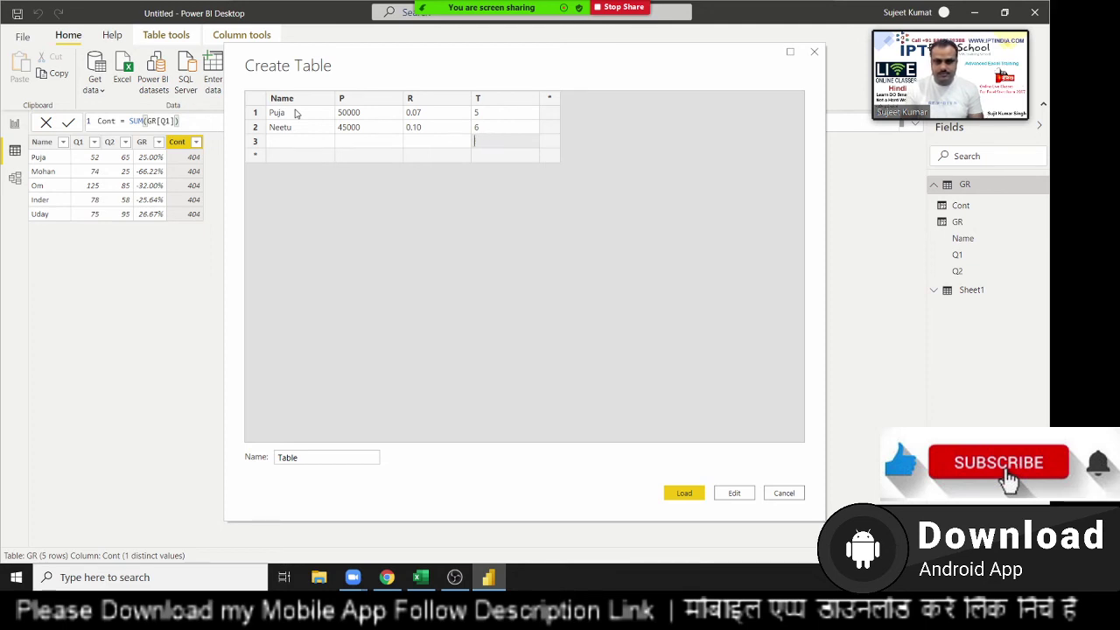
pyautogui.press('Home')
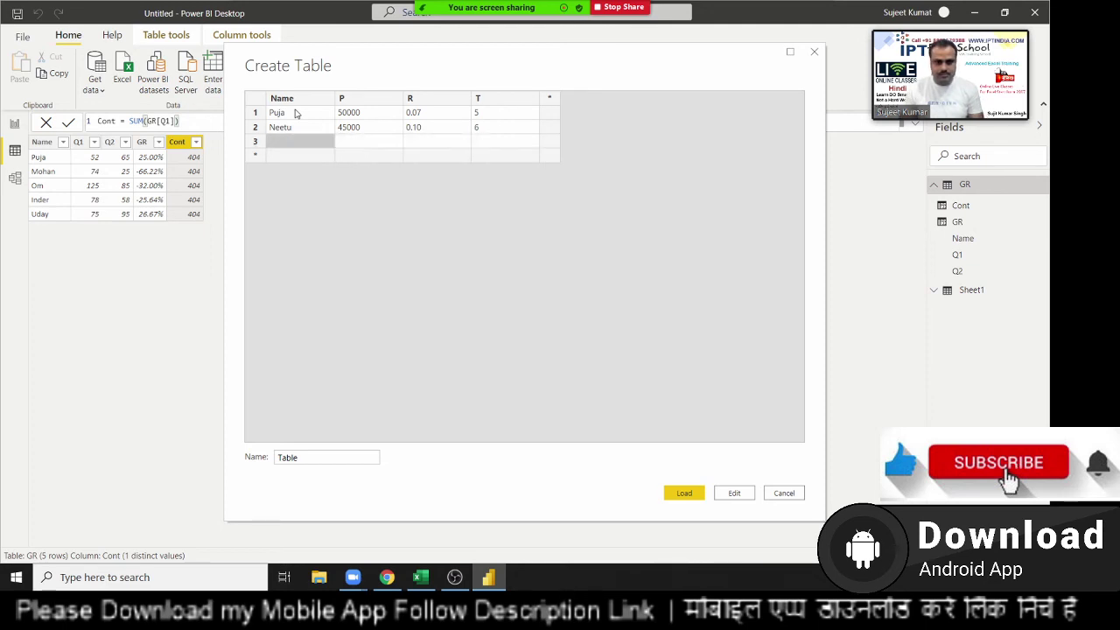
pyautogui.write('Neeraj')
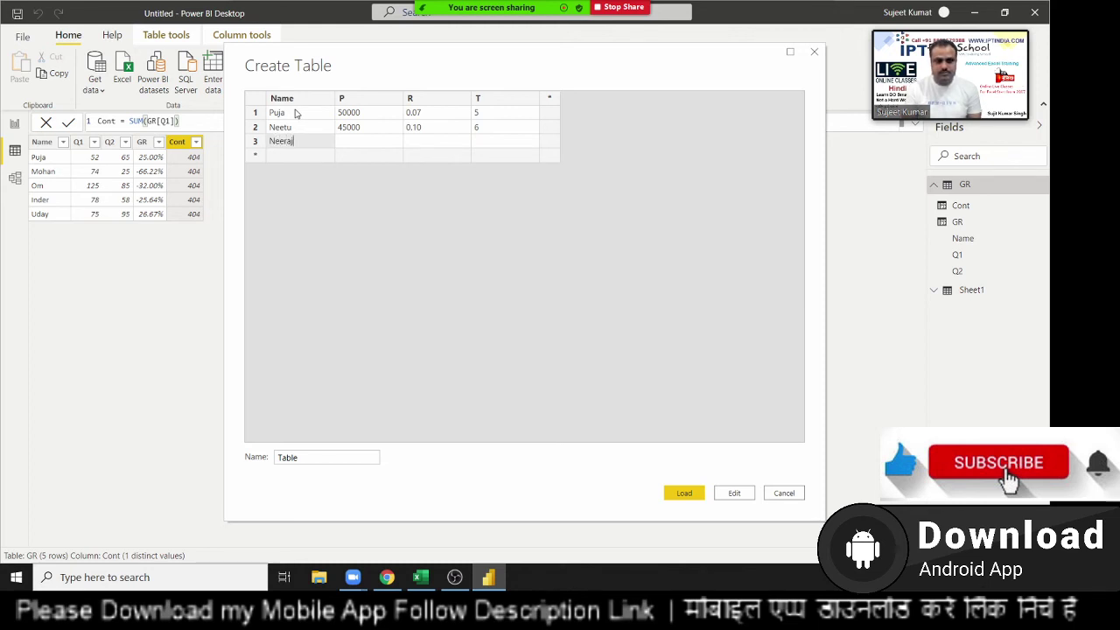
pyautogui.press('Tab')
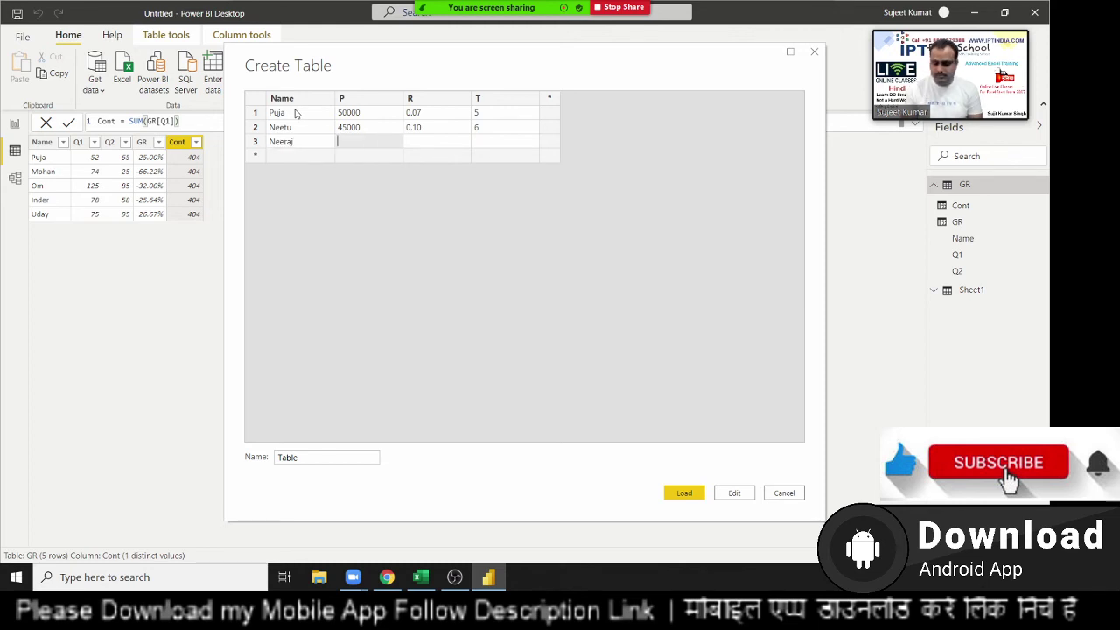
pyautogui.write('741')
pyautogui.press('Tab')
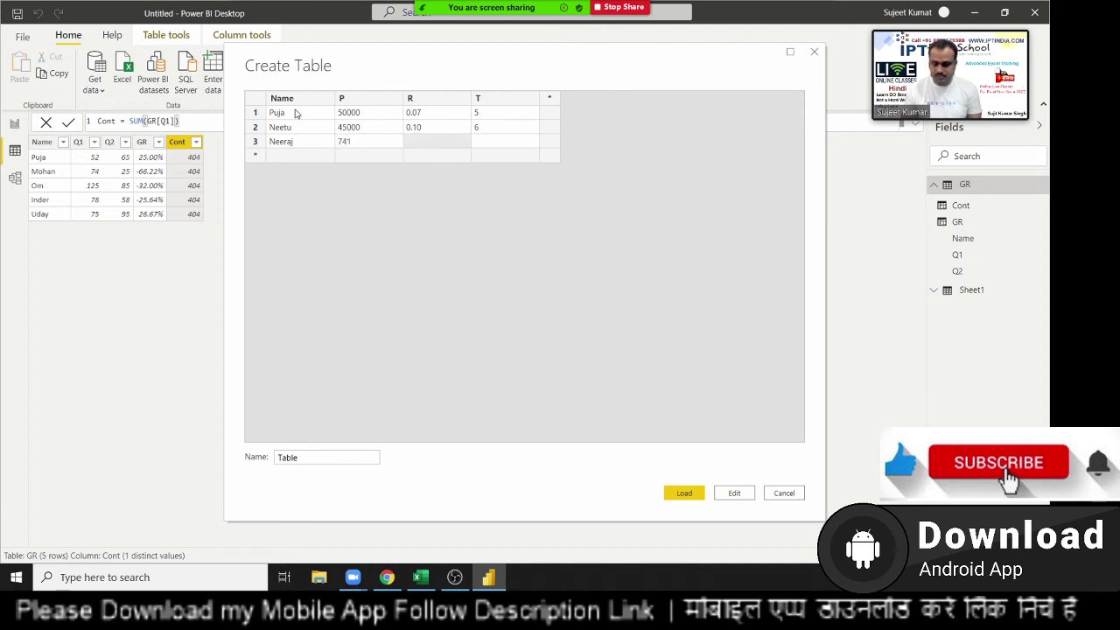
pyautogui.hotkey('shift', 'Tab')
pyautogui.press('BackSpace')
pyautogui.write('000')
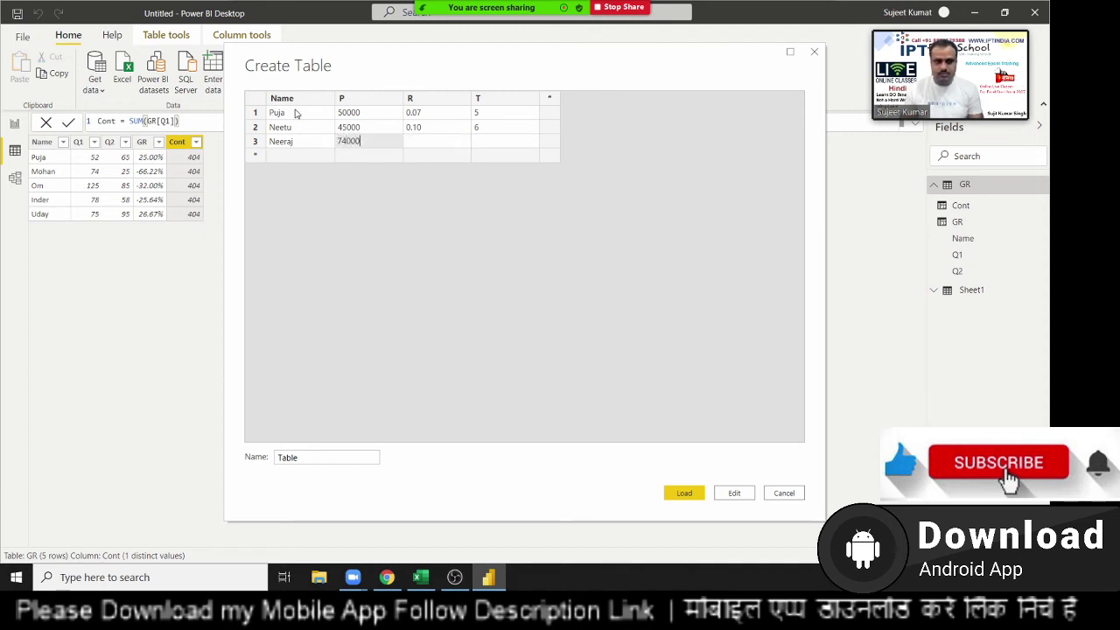
pyautogui.press('Tab')
pyautogui.write('.15')
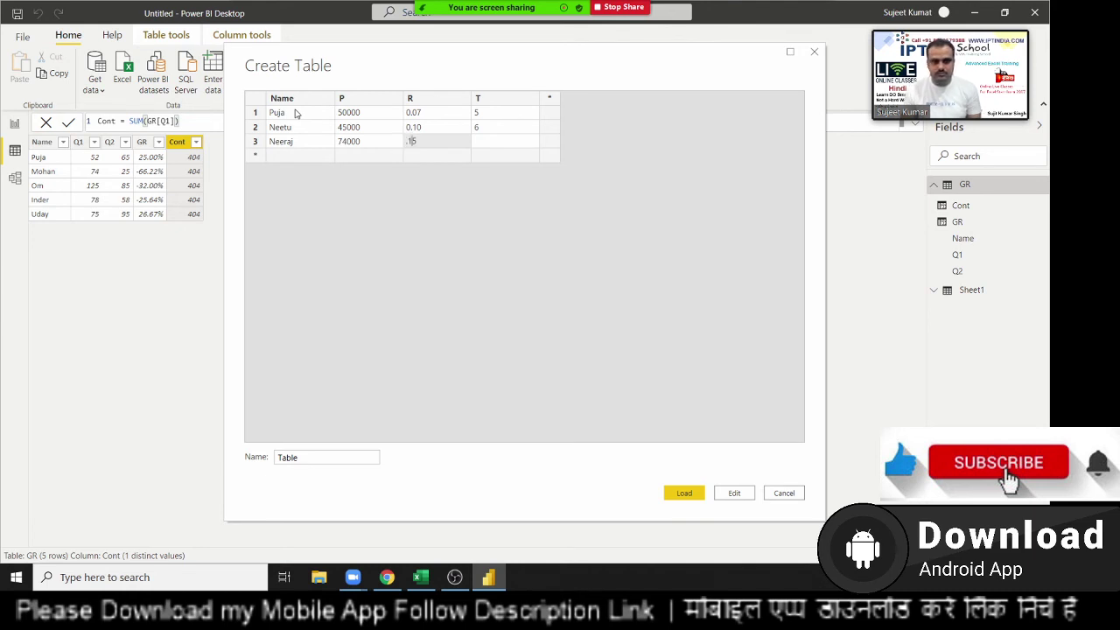
pyautogui.press('Tab')
pyautogui.write('5')
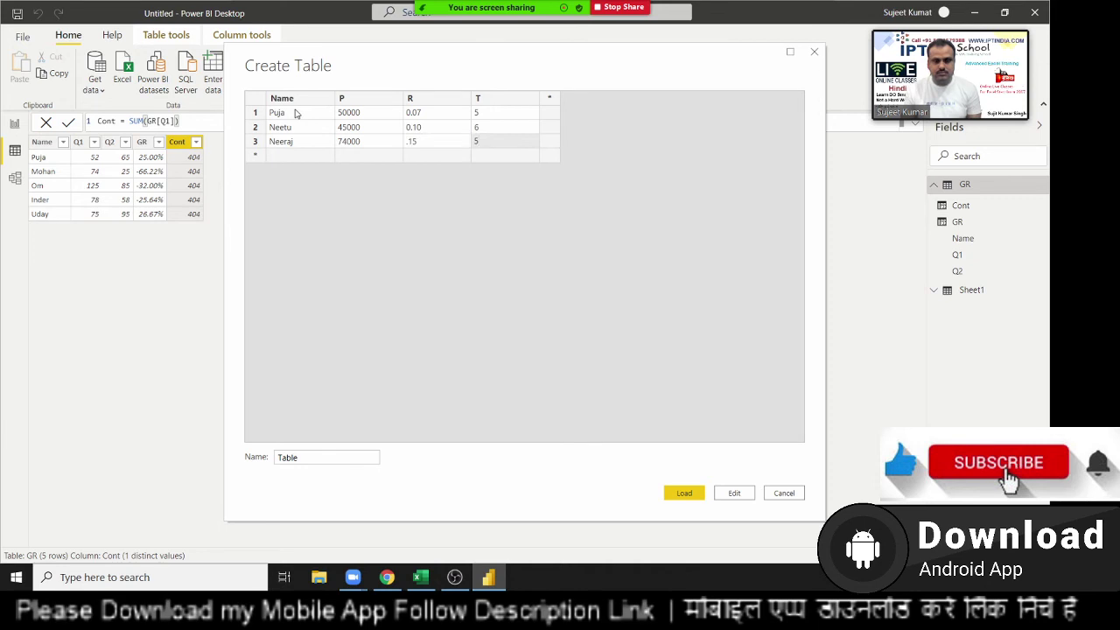
pyautogui.click(295, 113)
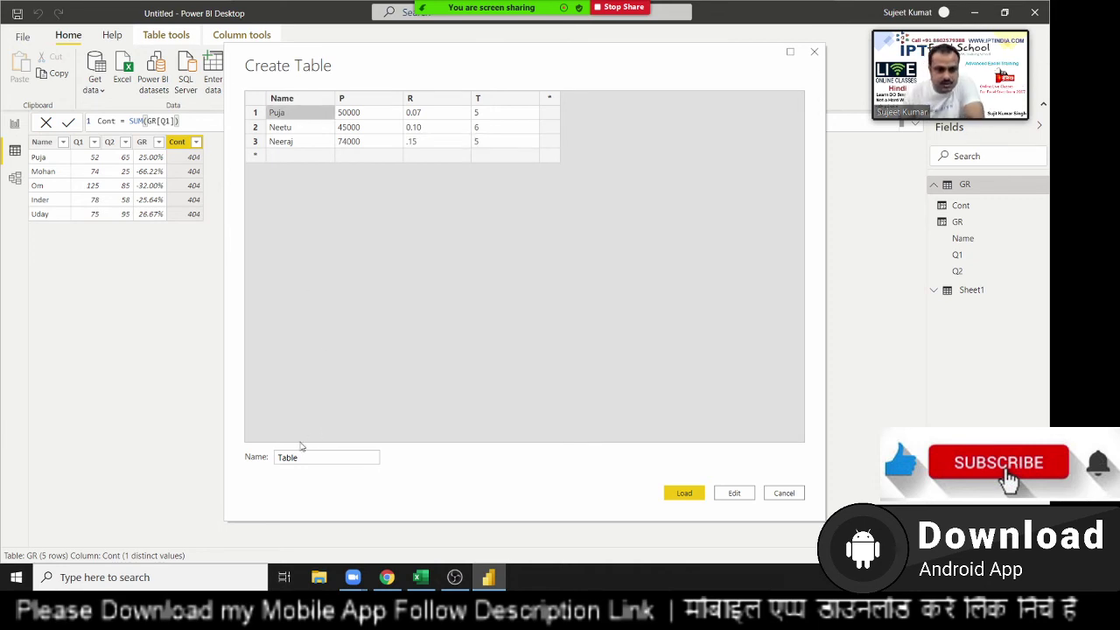
pyautogui.moveTo(300, 457); pyautogui.dragTo(277, 461)
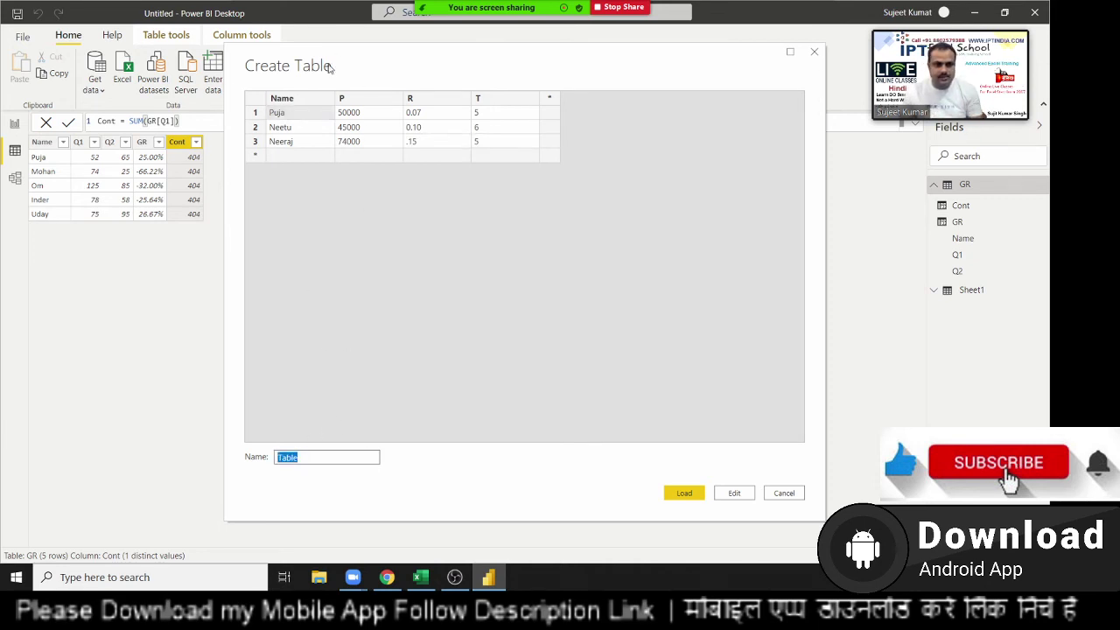
# Step: Name the table Loan and load it so it appears in Fields beside GR and Sheet1
pyautogui.moveTo(328, 66)
pyautogui.mouseDown()
pyautogui.moveTo(492, 82)
pyautogui.moveTo(304, 96)
pyautogui.mouseUp()
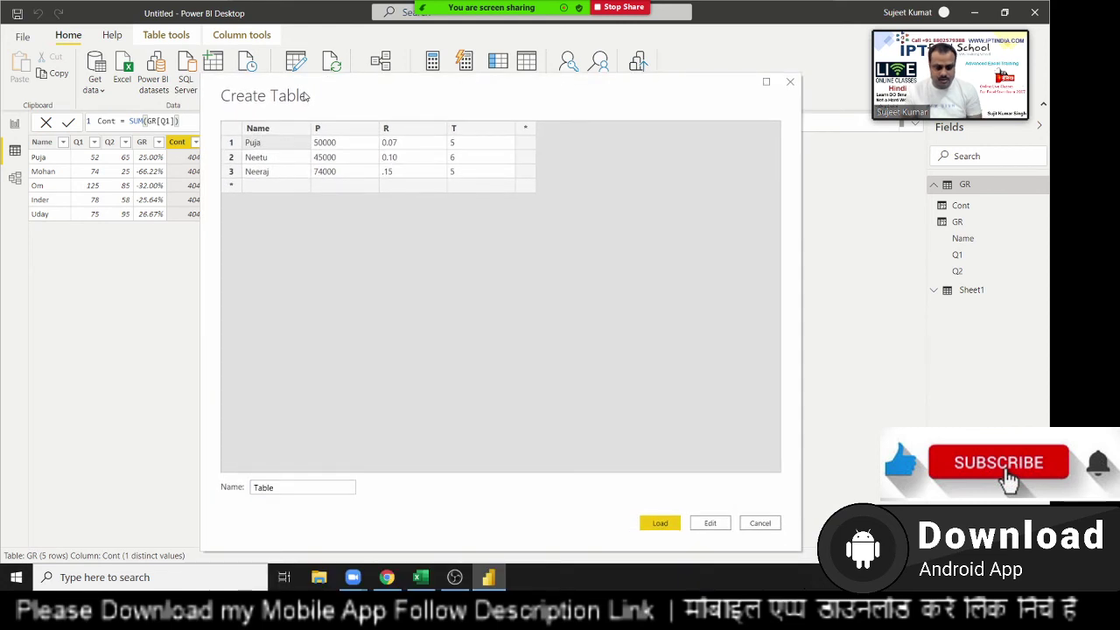
pyautogui.moveTo(249, 487); pyautogui.dragTo(268, 496)
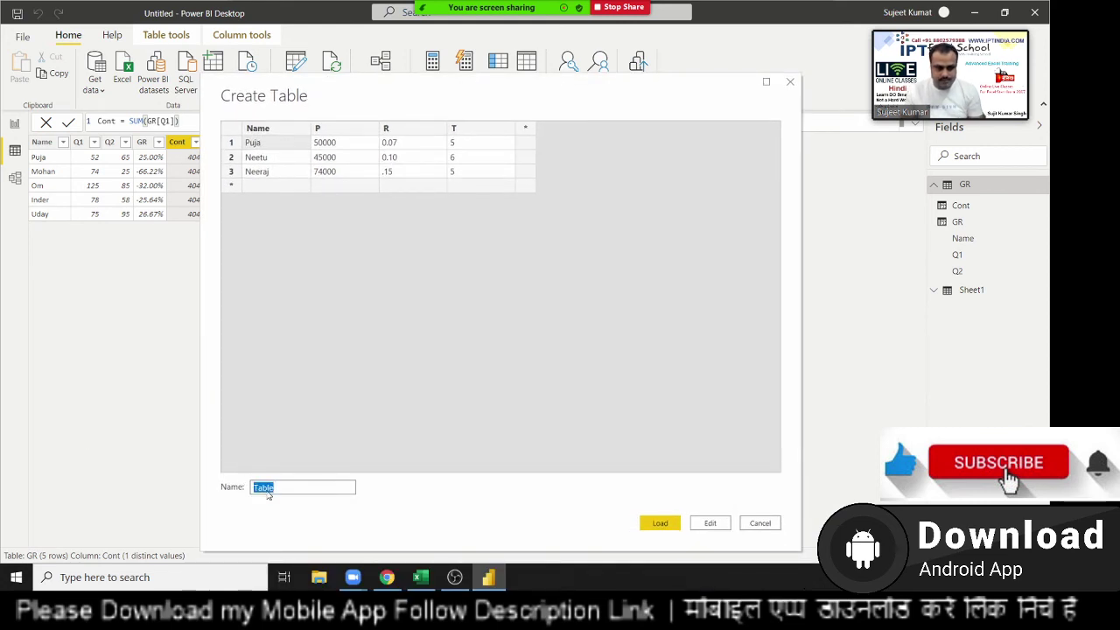
pyautogui.write('Loan')
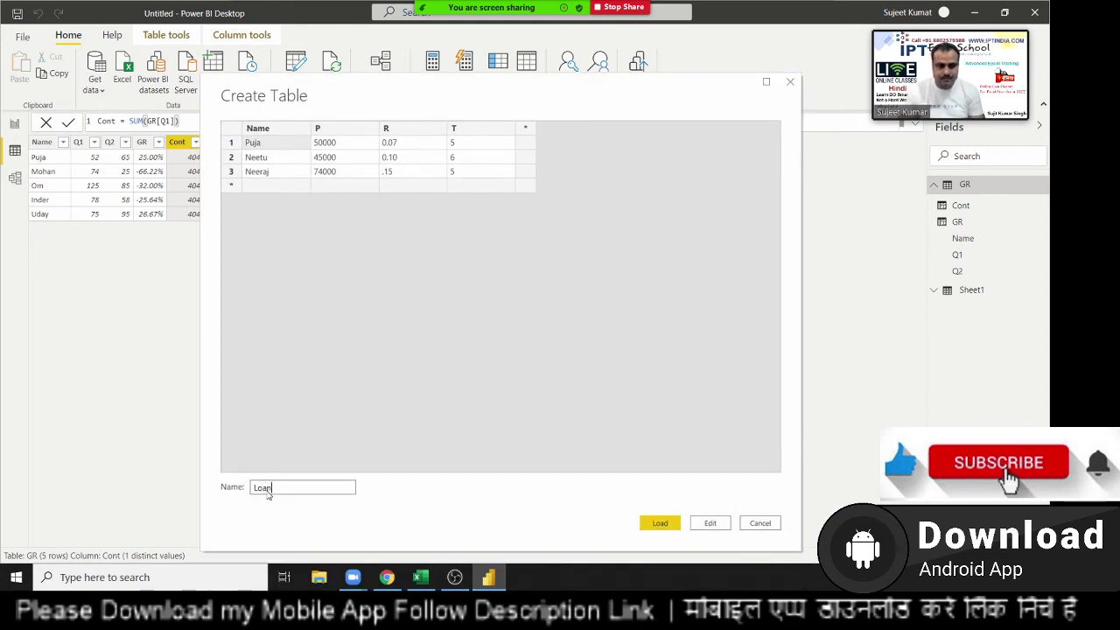
pyautogui.click(652, 522)
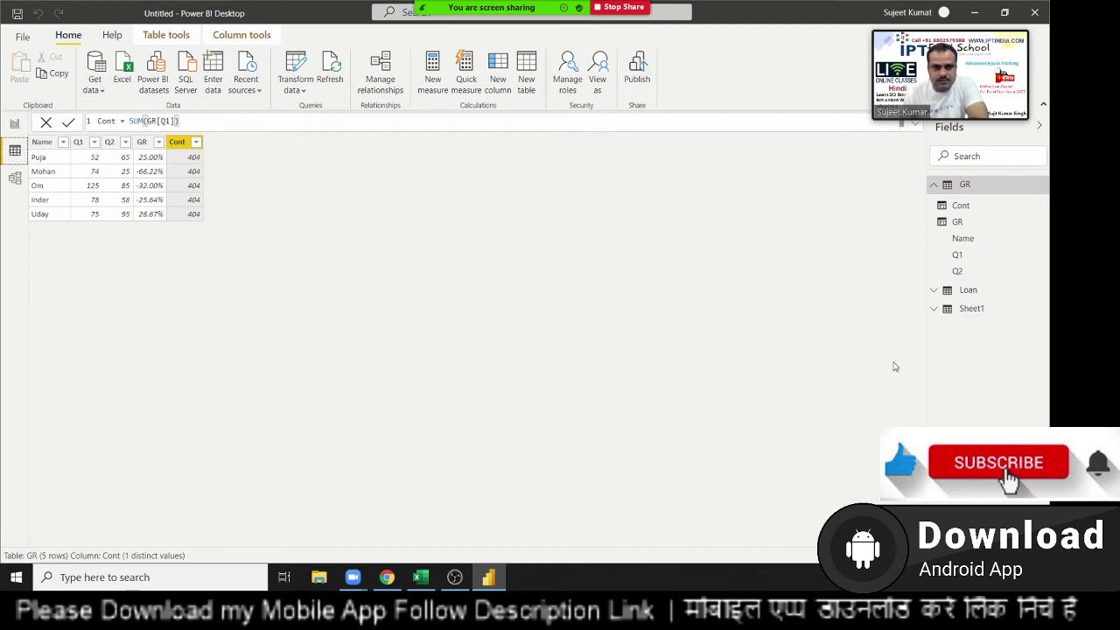
# Step: Display the Loan table's rows (Name, P, R, T) in Data view and add a new calculated column
pyautogui.click(934, 191)
pyautogui.click(969, 204)
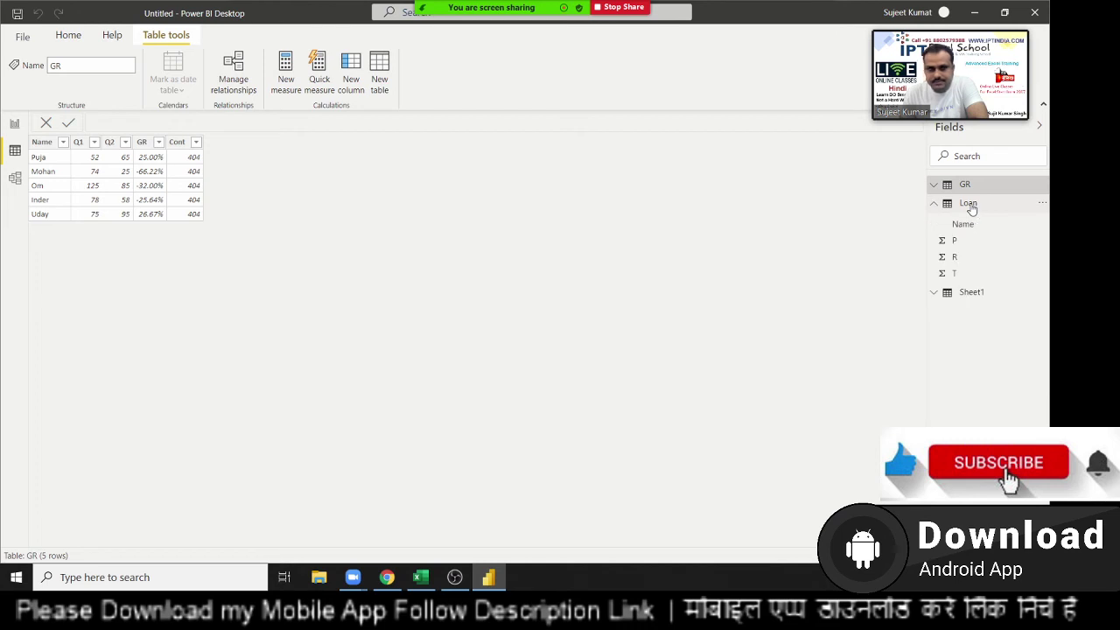
pyautogui.click(969, 207)
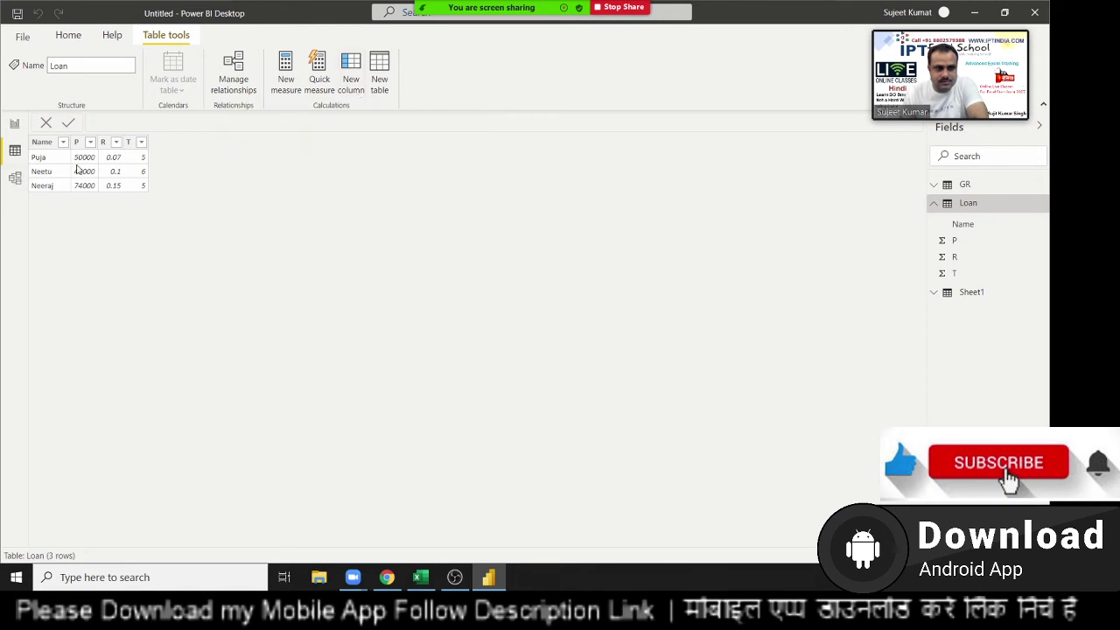
pyautogui.click(77, 169)
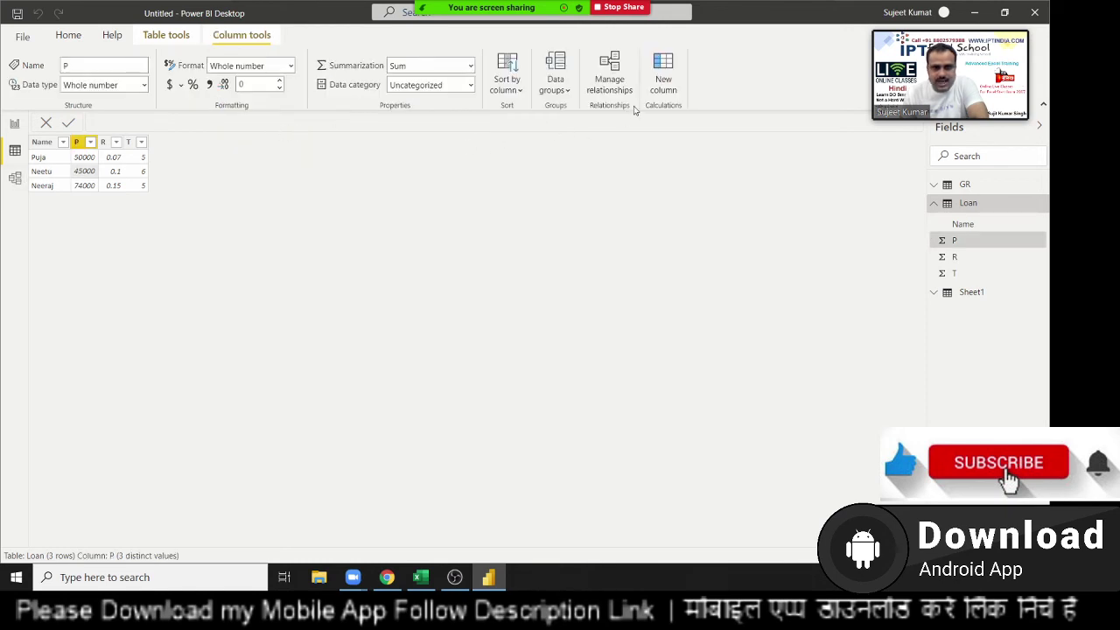
pyautogui.click(663, 74)
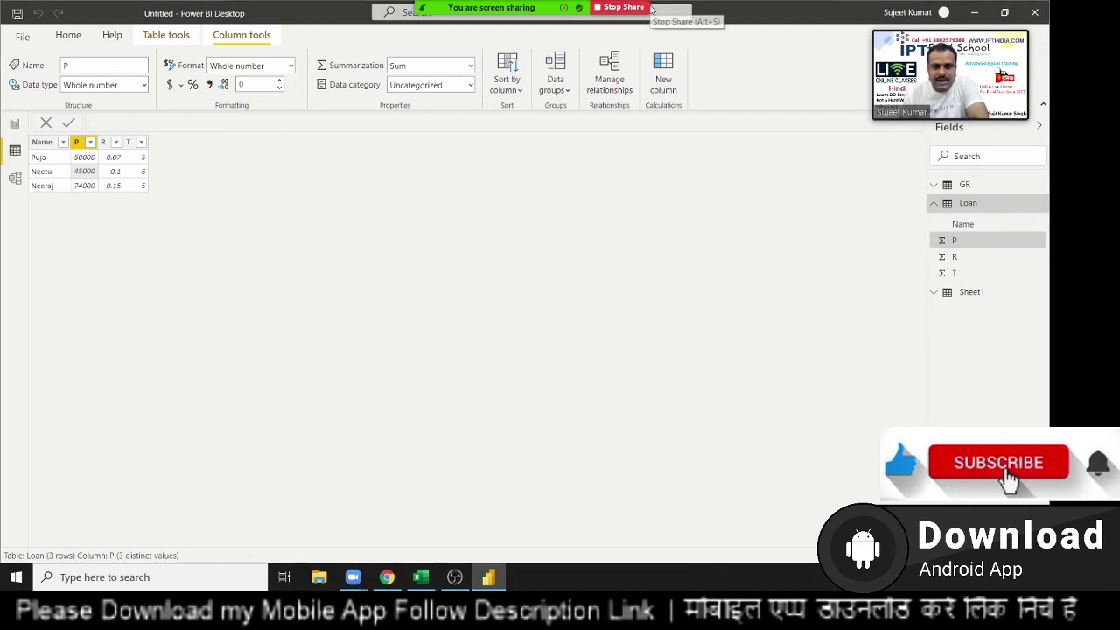
# Step: Handwrite A = P(1 + r/n)^(nt) over the data view with Zoom's annotation pen
pyautogui.click(686, 18)
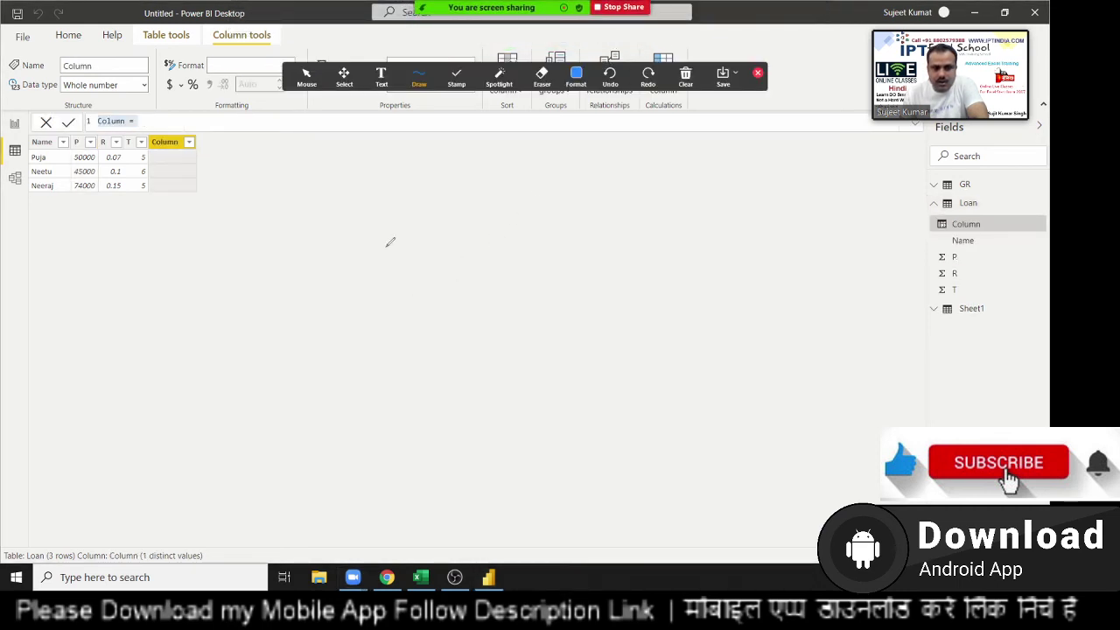
pyautogui.moveTo(382, 287)
pyautogui.mouseDown()
pyautogui.moveTo(438, 350)
pyautogui.moveTo(430, 303)
pyautogui.moveTo(461, 293)
pyautogui.moveTo(463, 309)
pyautogui.mouseUp()
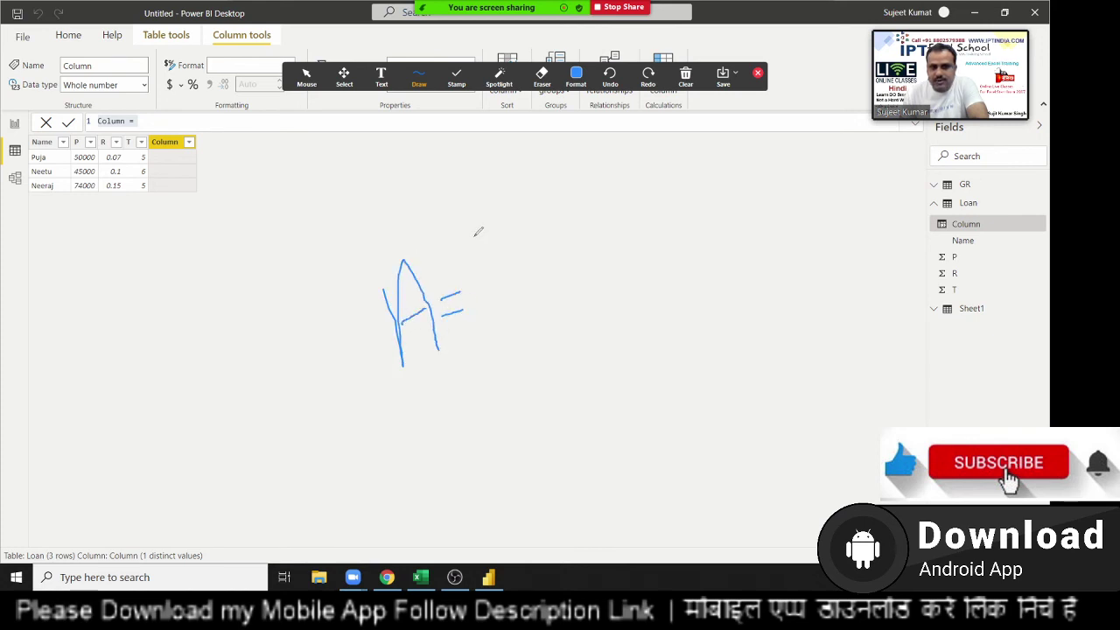
pyautogui.moveTo(473, 236); pyautogui.dragTo(503, 334)
pyautogui.moveTo(522, 206)
pyautogui.mouseDown()
pyautogui.moveTo(535, 226)
pyautogui.moveTo(486, 264)
pyautogui.moveTo(574, 280)
pyautogui.moveTo(563, 304)
pyautogui.mouseUp()
pyautogui.moveTo(592, 188); pyautogui.dragTo(683, 298)
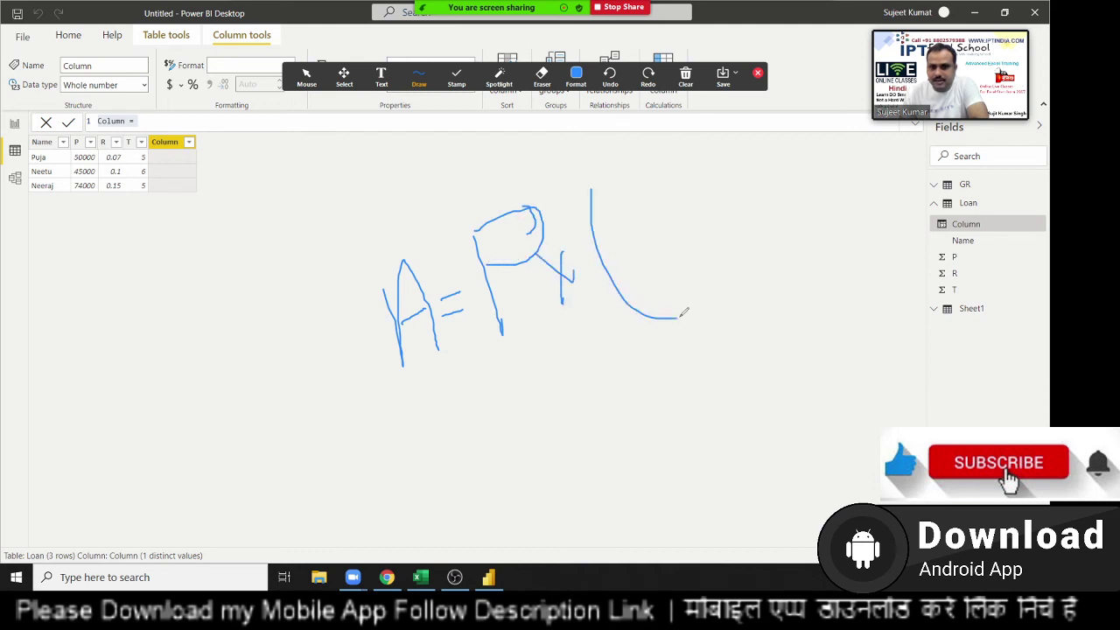
pyautogui.moveTo(618, 200)
pyautogui.mouseDown()
pyautogui.moveTo(633, 247)
pyautogui.moveTo(671, 210)
pyautogui.moveTo(691, 261)
pyautogui.mouseUp()
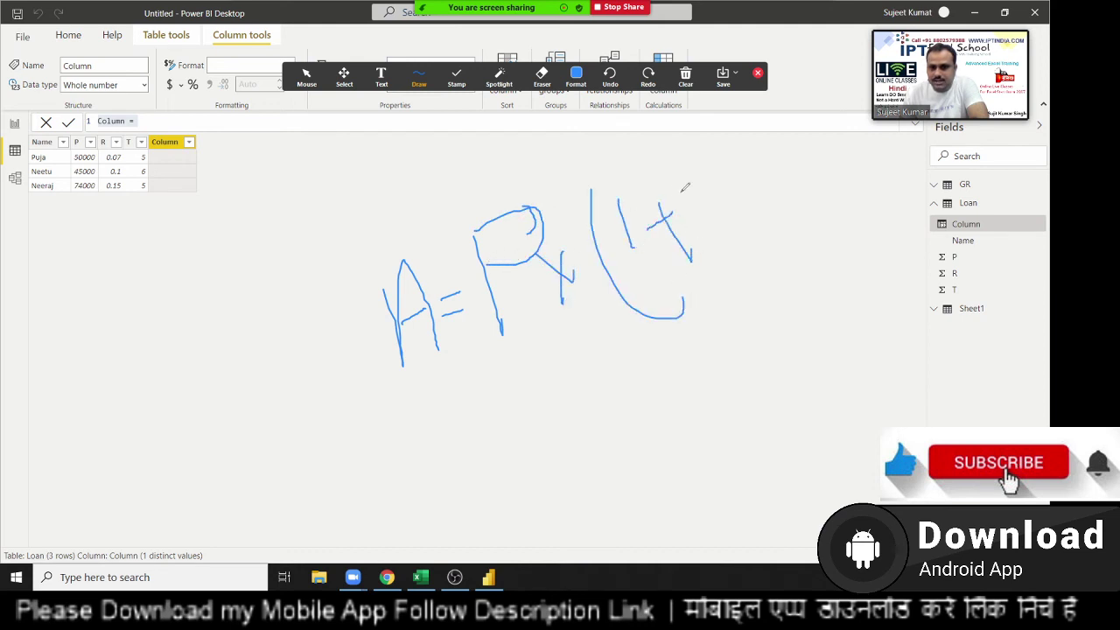
pyautogui.moveTo(680, 191); pyautogui.dragTo(715, 210)
pyautogui.moveTo(744, 175); pyautogui.dragTo(741, 268)
pyautogui.moveTo(751, 219); pyautogui.dragTo(793, 201)
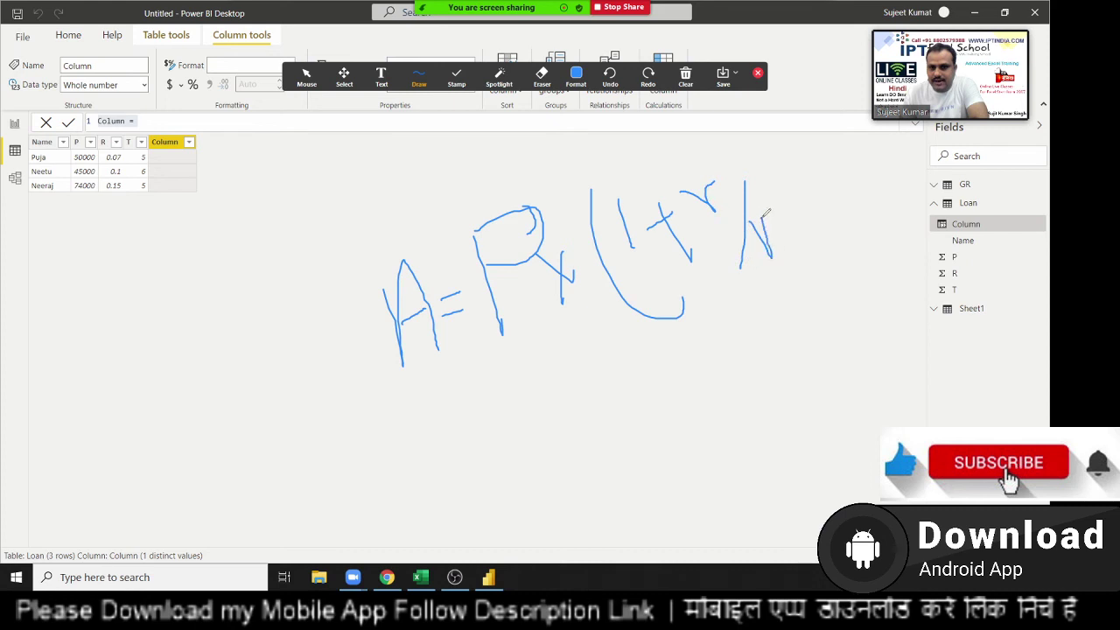
pyautogui.moveTo(761, 144); pyautogui.dragTo(802, 234)
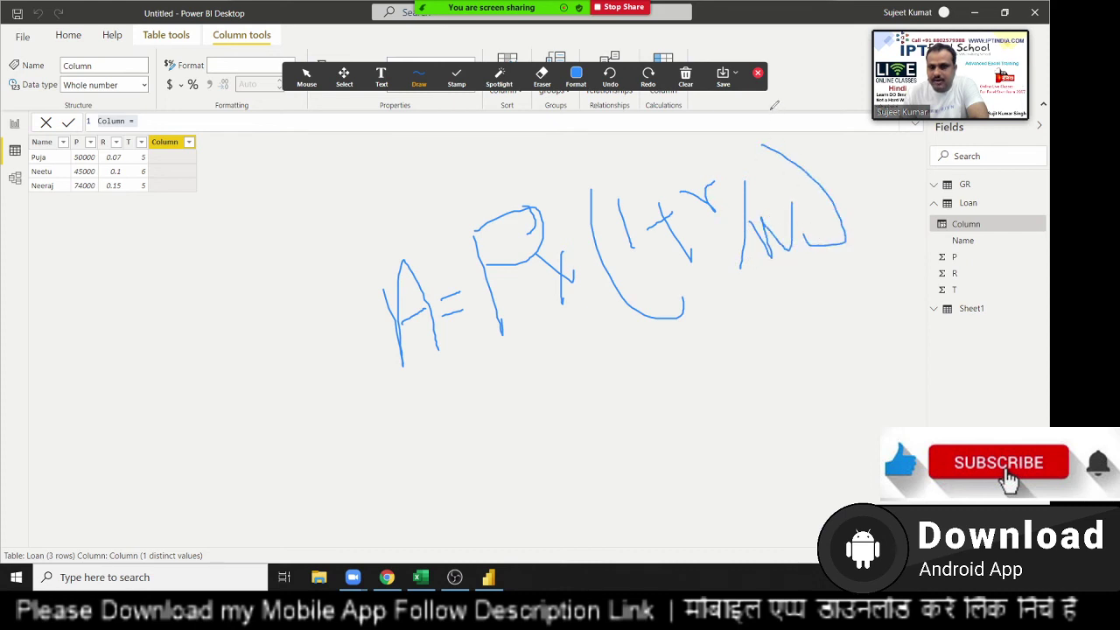
pyautogui.moveTo(769, 109)
pyautogui.mouseDown()
pyautogui.moveTo(822, 130)
pyautogui.moveTo(804, 128)
pyautogui.moveTo(818, 89)
pyautogui.moveTo(830, 123)
pyautogui.moveTo(847, 97)
pyautogui.moveTo(851, 127)
pyautogui.mouseUp()
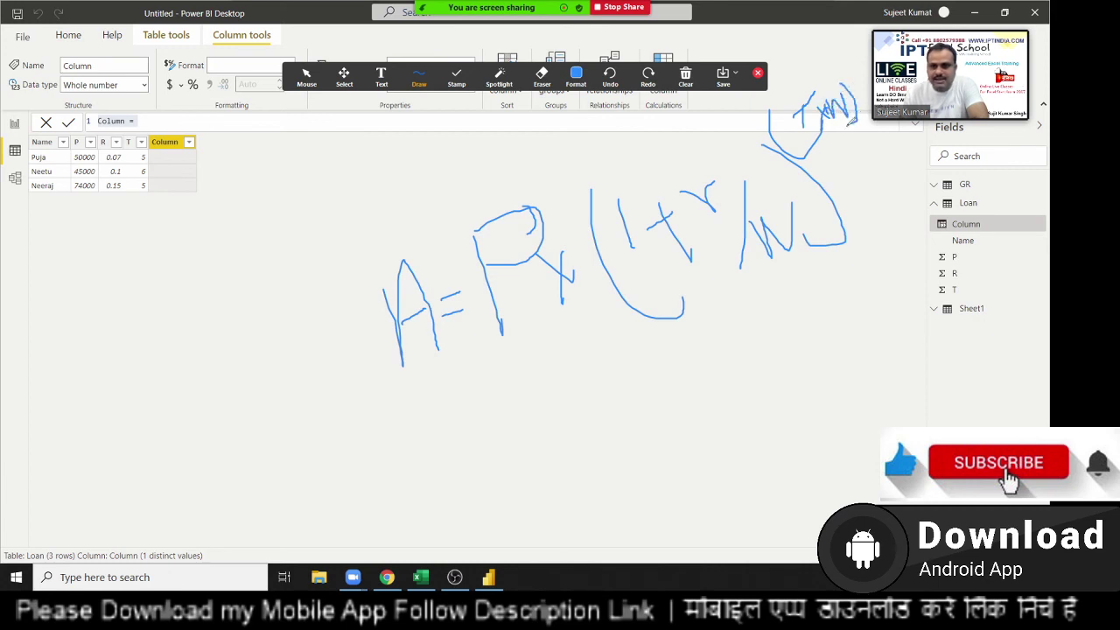
pyautogui.click(758, 74)
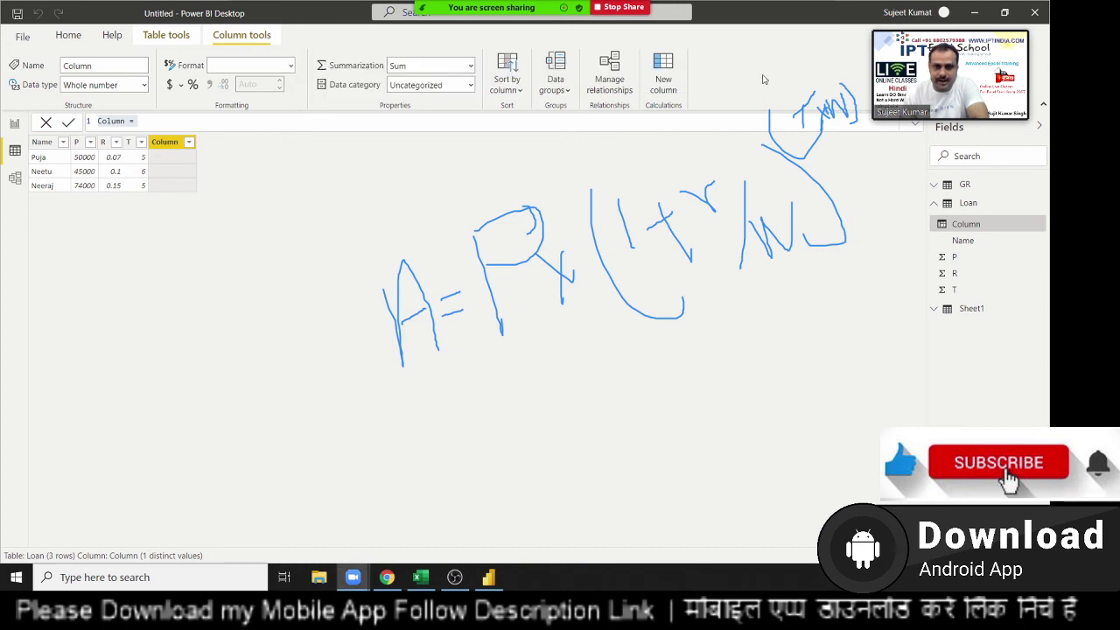
# Step: Rename the new column to Amt and enter the rate term (1+(Loan[R]/12))
pyautogui.doubleClick(118, 120)
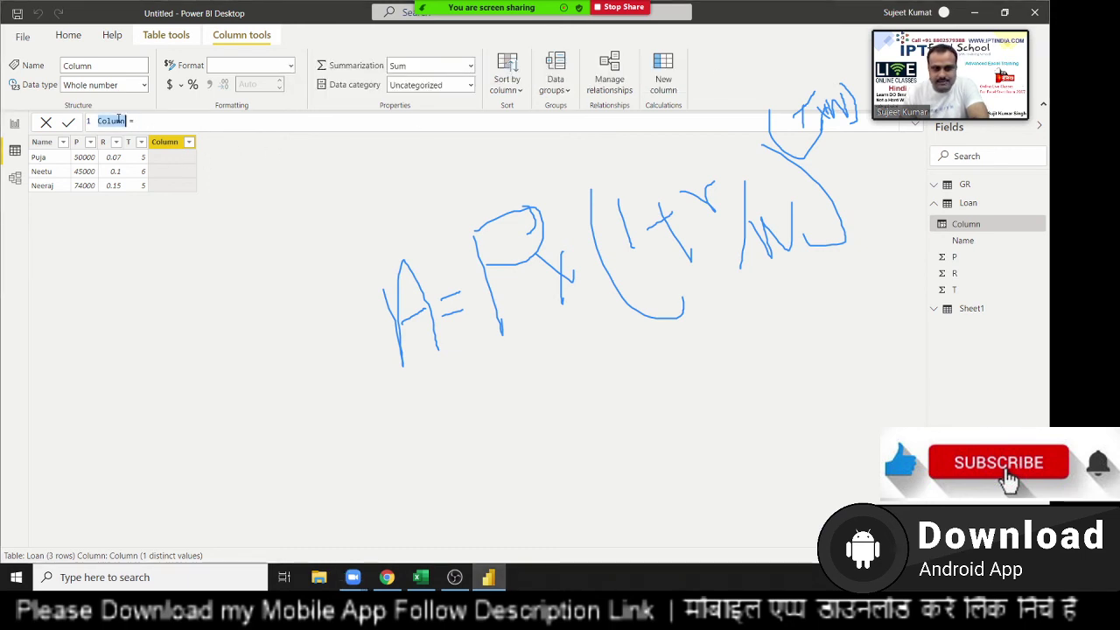
pyautogui.doubleClick(118, 120)
pyautogui.write('Am')
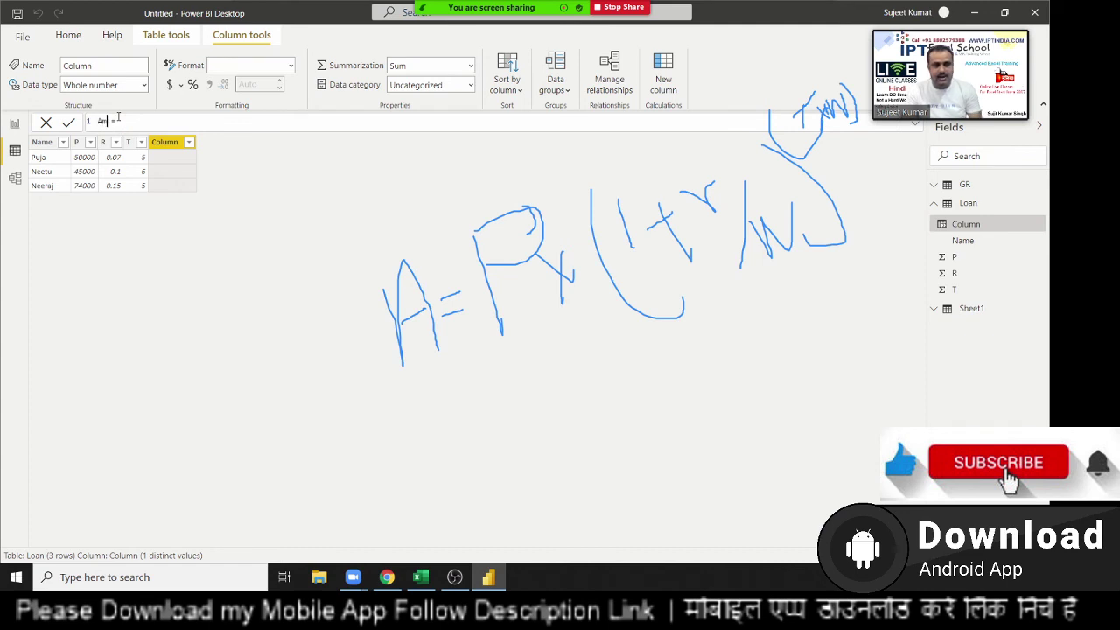
pyautogui.write('t = 1+(')
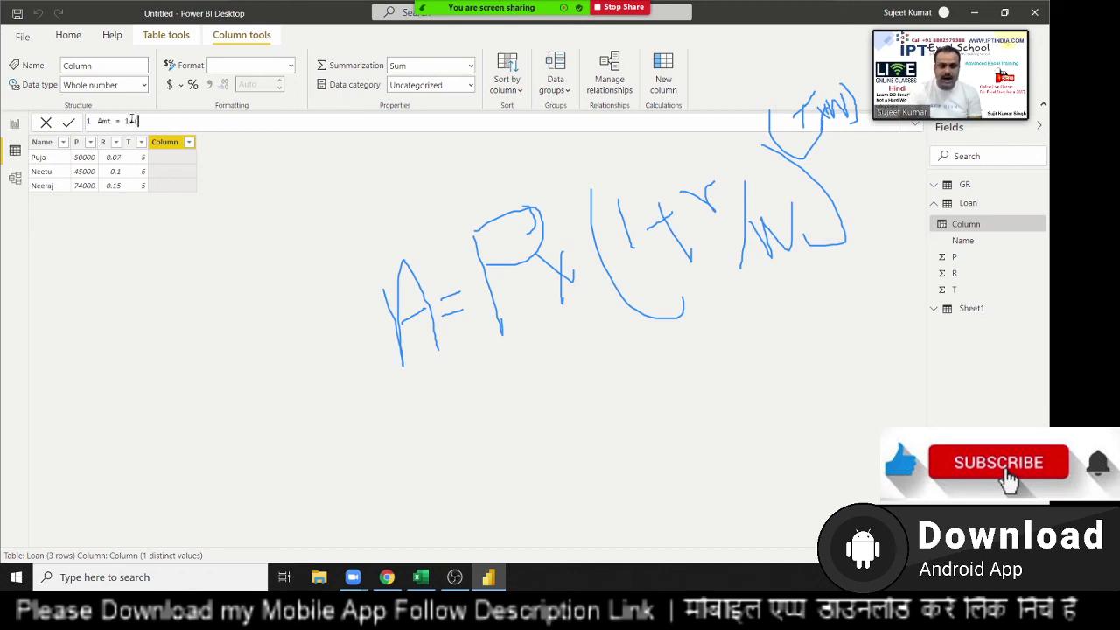
pyautogui.write('Loan[R]/')
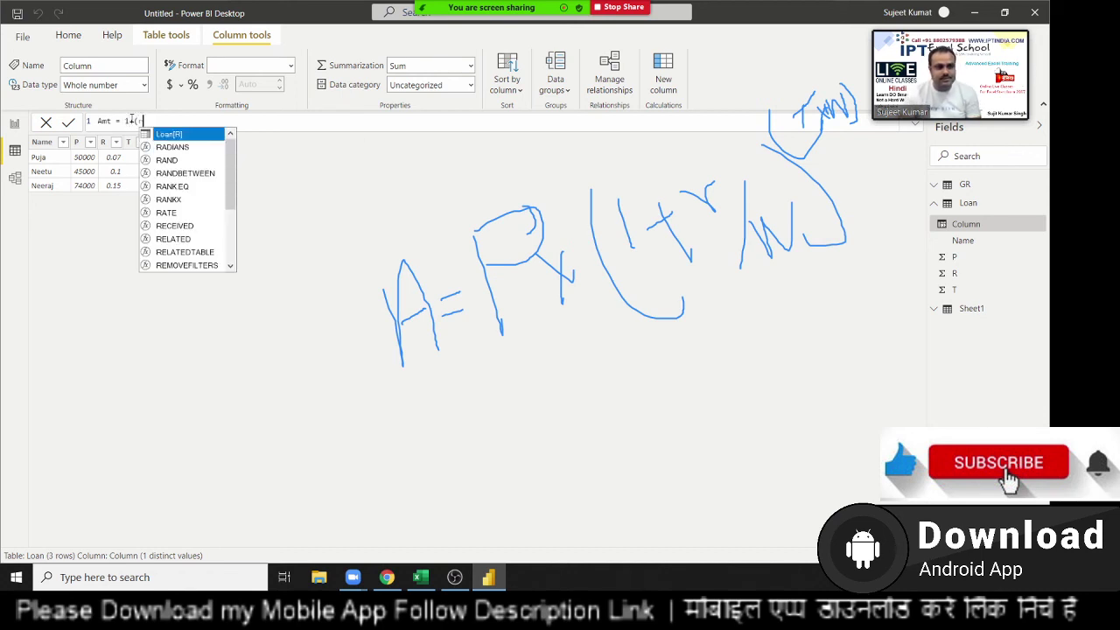
pyautogui.write('1')
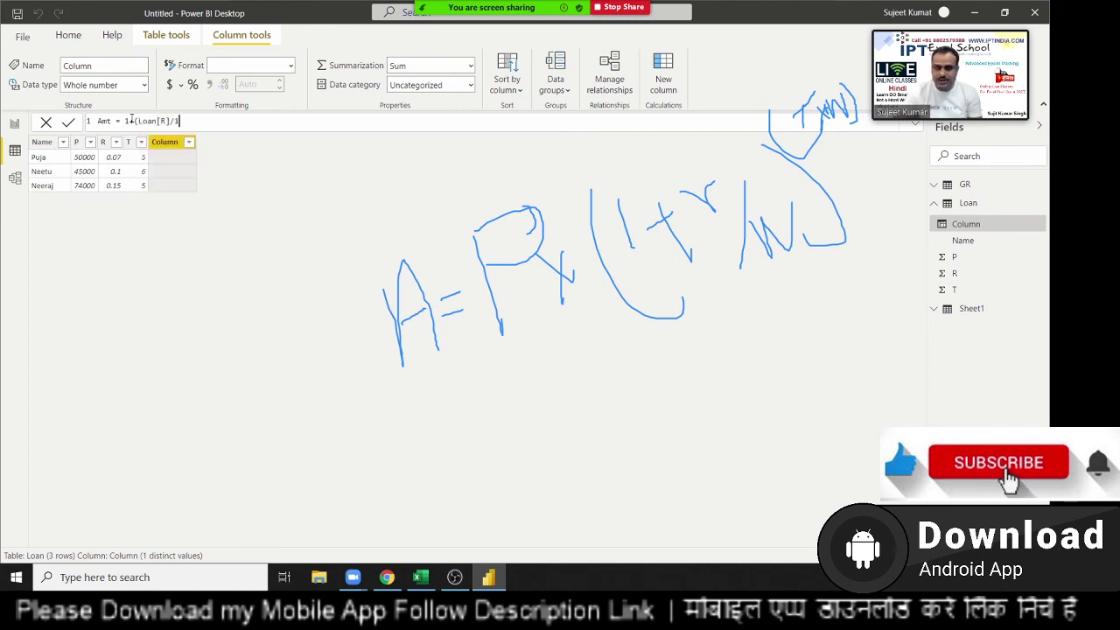
pyautogui.write('2)')
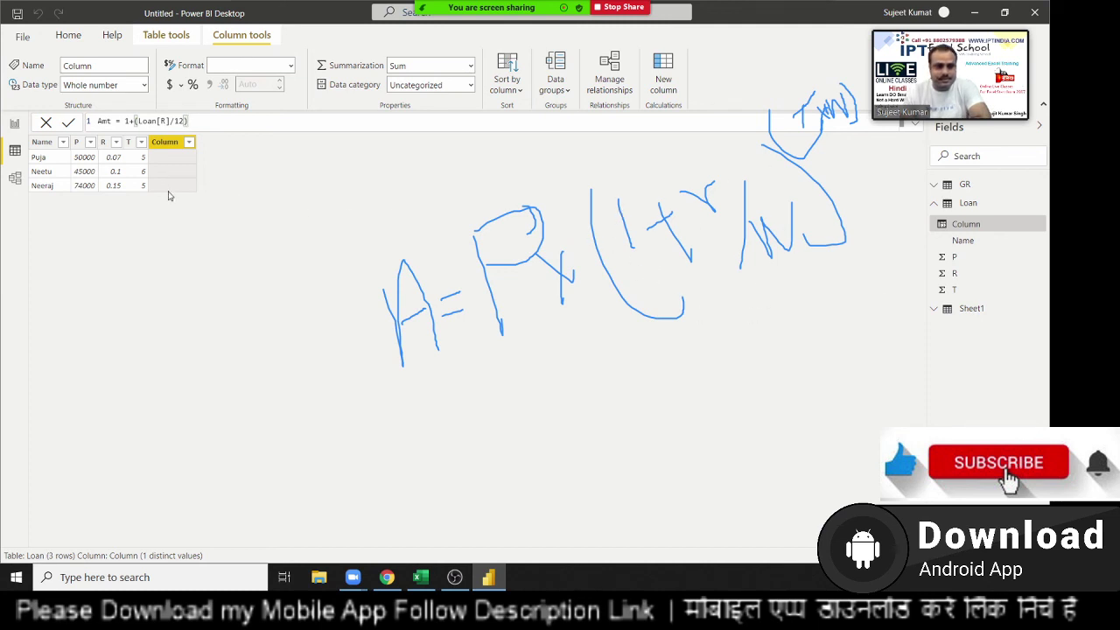
pyautogui.click(125, 120)
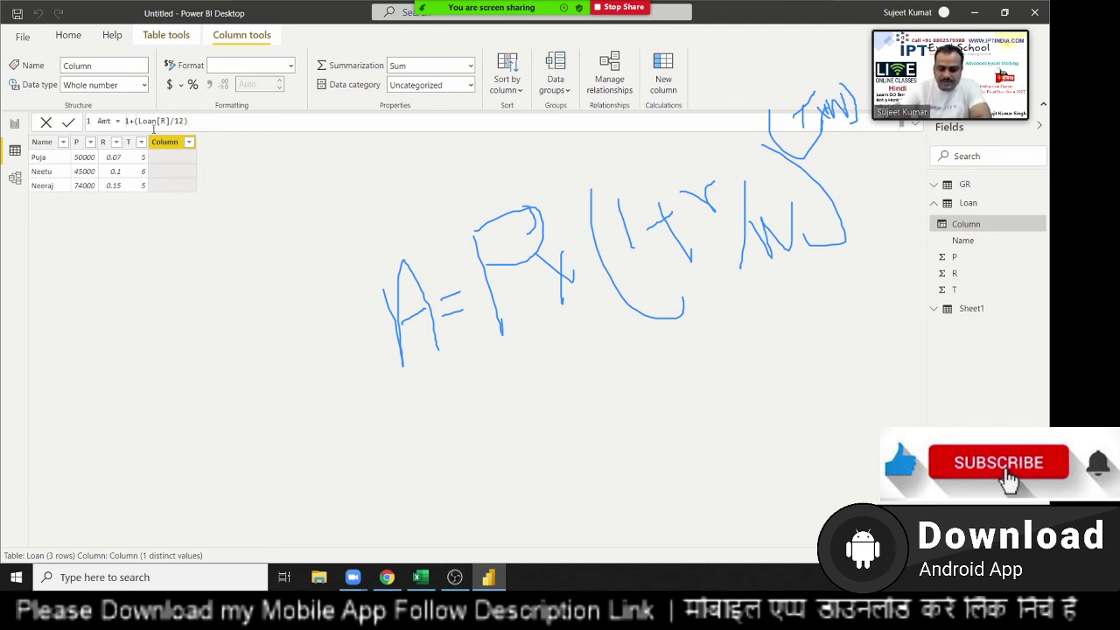
pyautogui.write('(')
pyautogui.click(199, 123)
pyautogui.write(')')
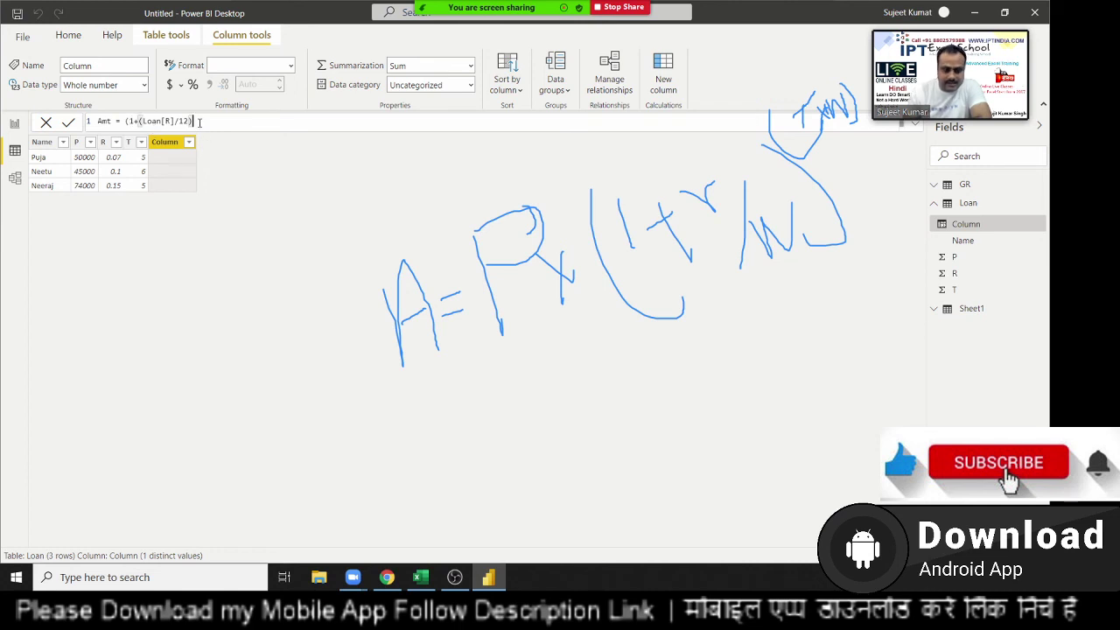
pyautogui.write(')')
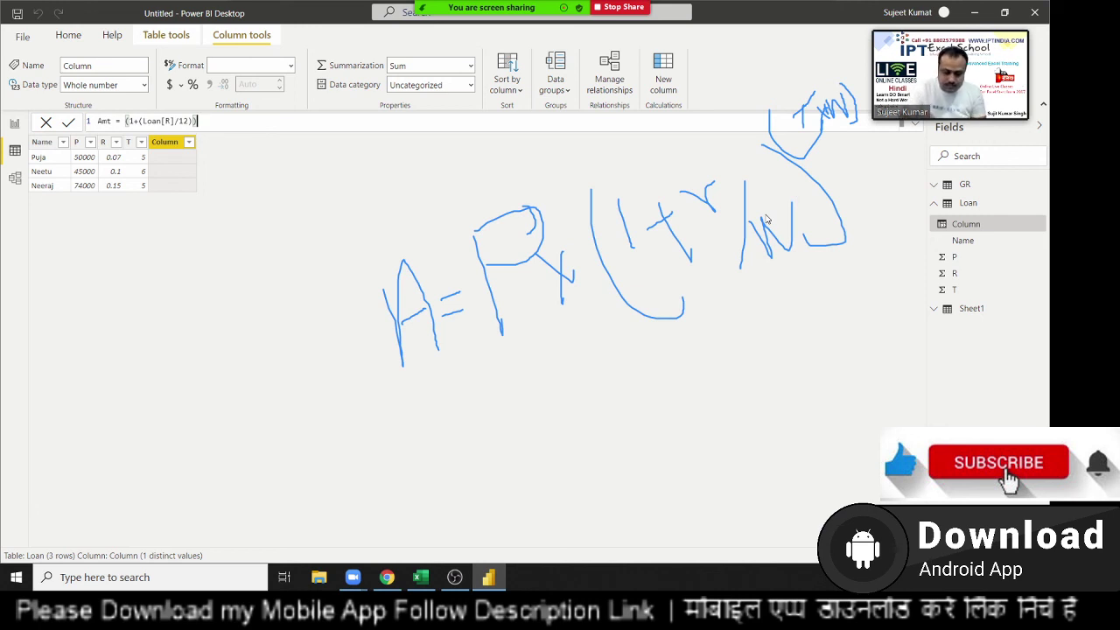
# Step: Raise it to (Loan[T]*12), multiply by Loan[P], and commit the Amt formula
pyautogui.write('^(')
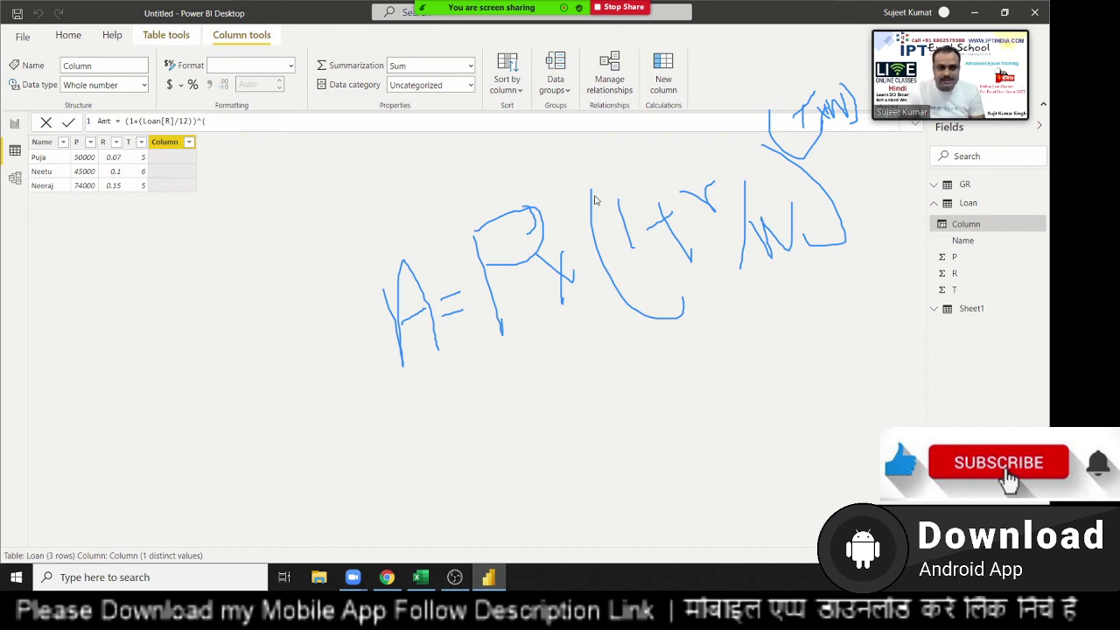
pyautogui.write('t')
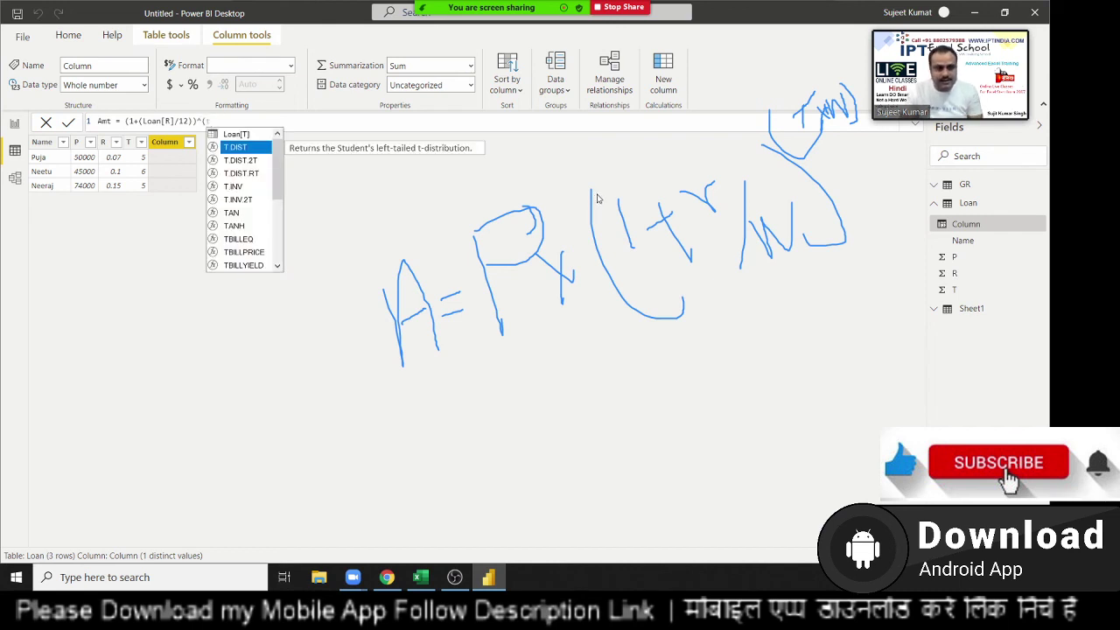
pyautogui.press('Up')
pyautogui.press('Tab')
pyautogui.write('*')
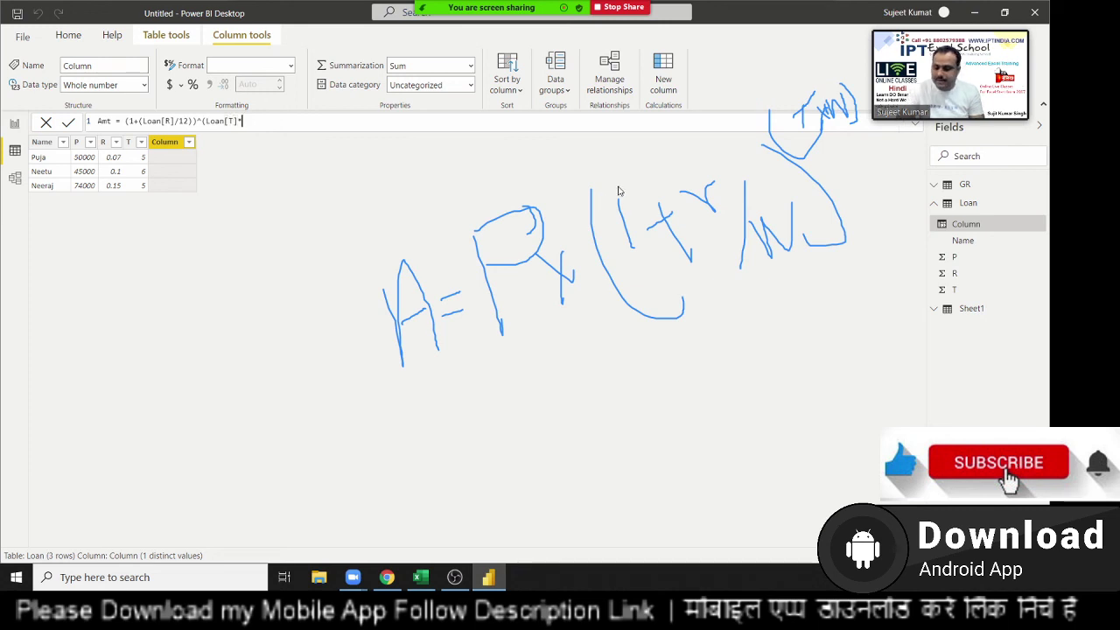
pyautogui.write('12)')
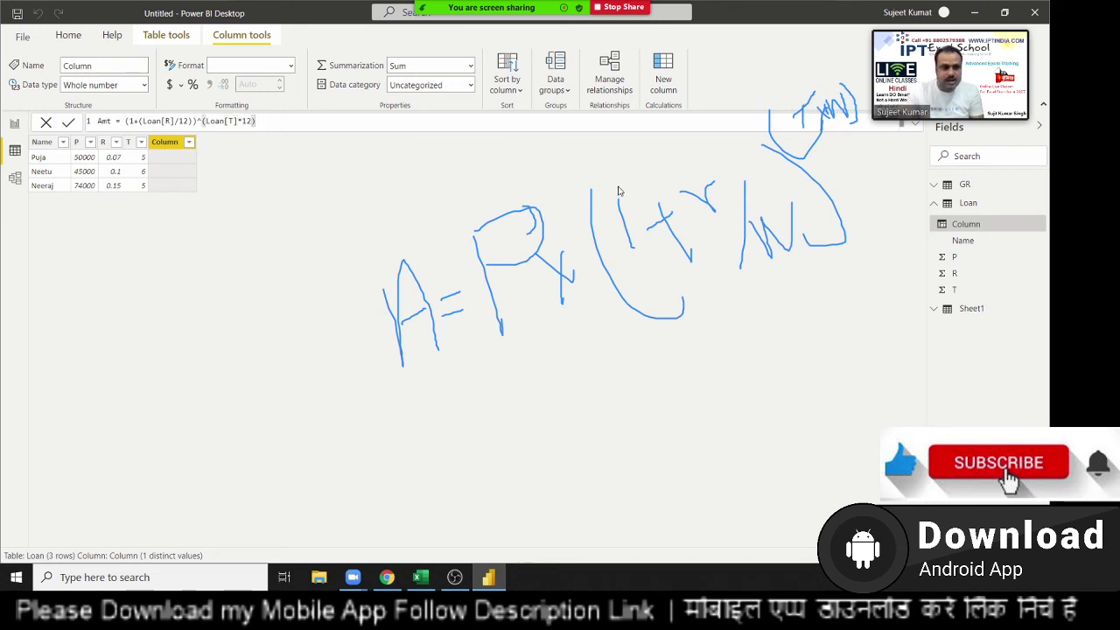
pyautogui.click(126, 121)
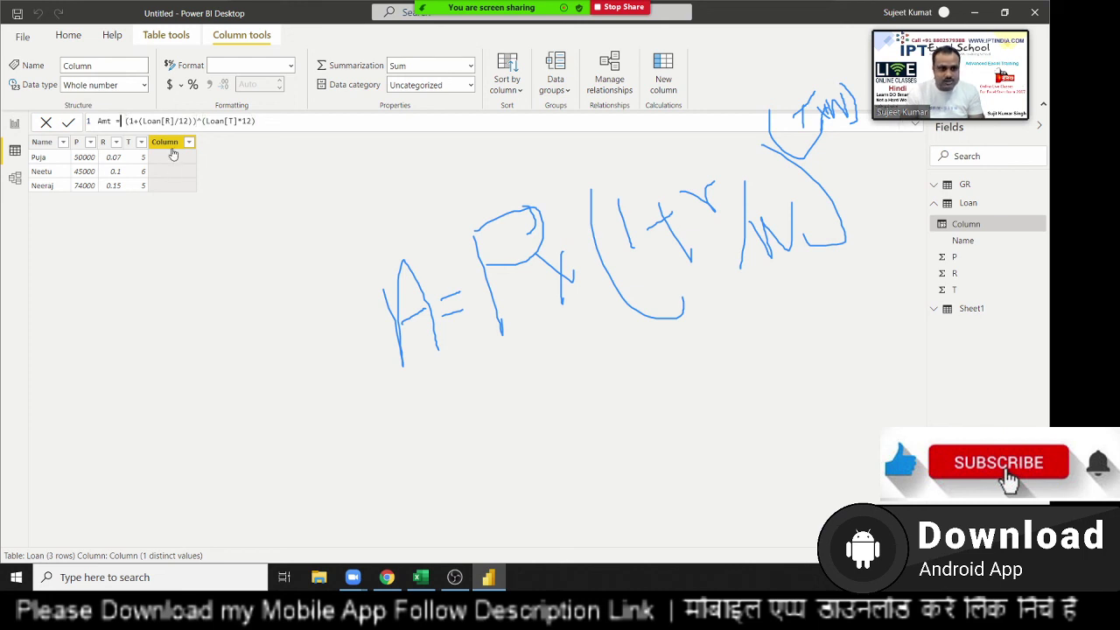
pyautogui.write('(')
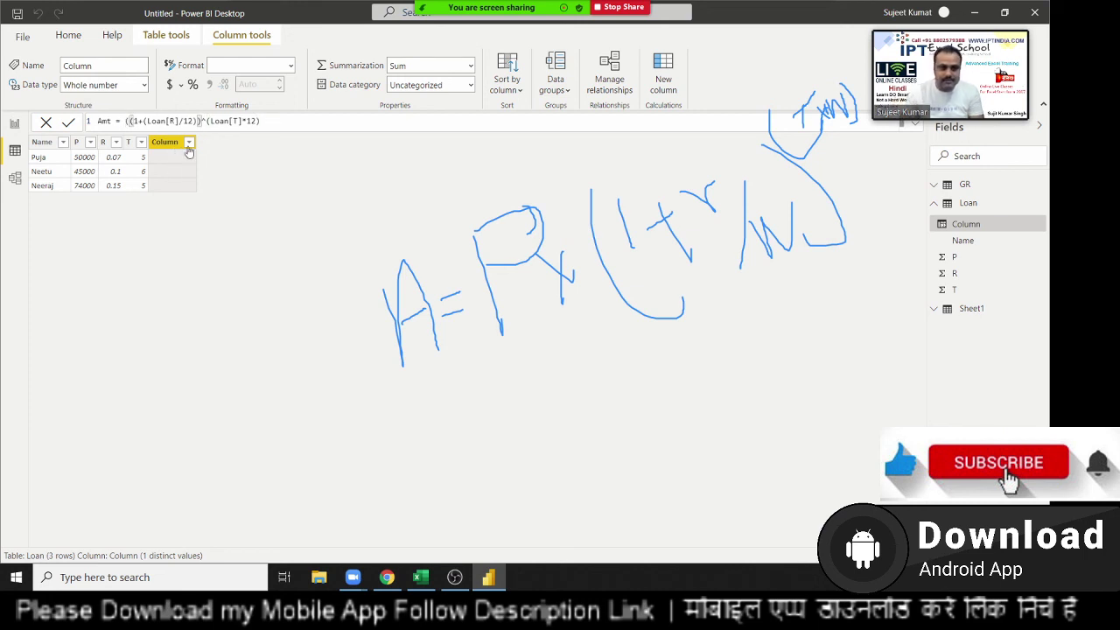
pyautogui.click(271, 123)
pyautogui.write(')')
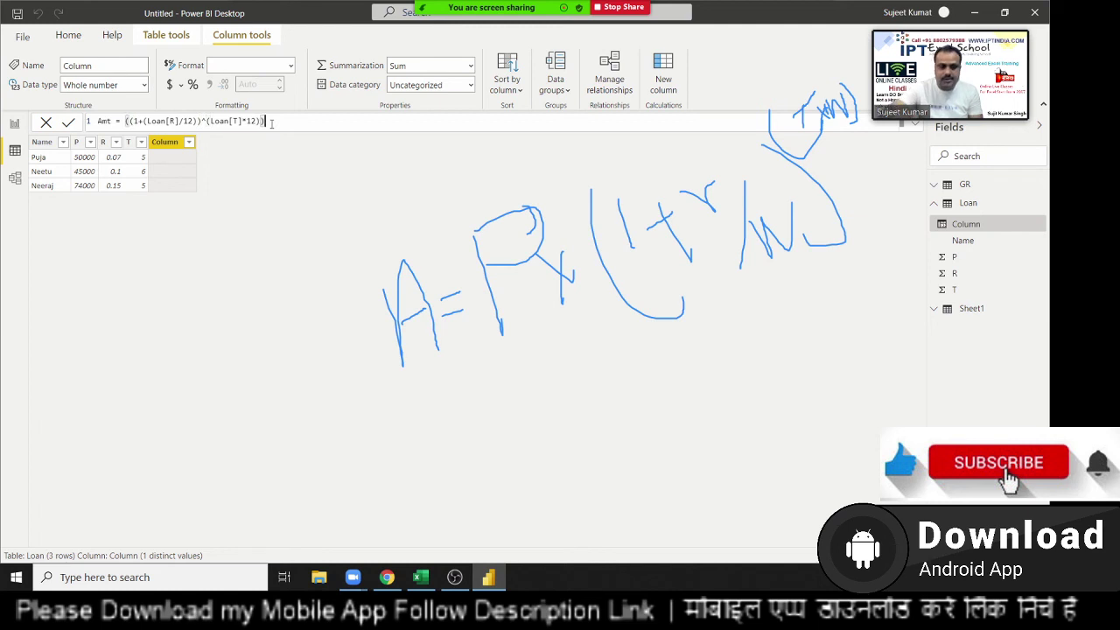
pyautogui.click(123, 120)
pyautogui.write('p')
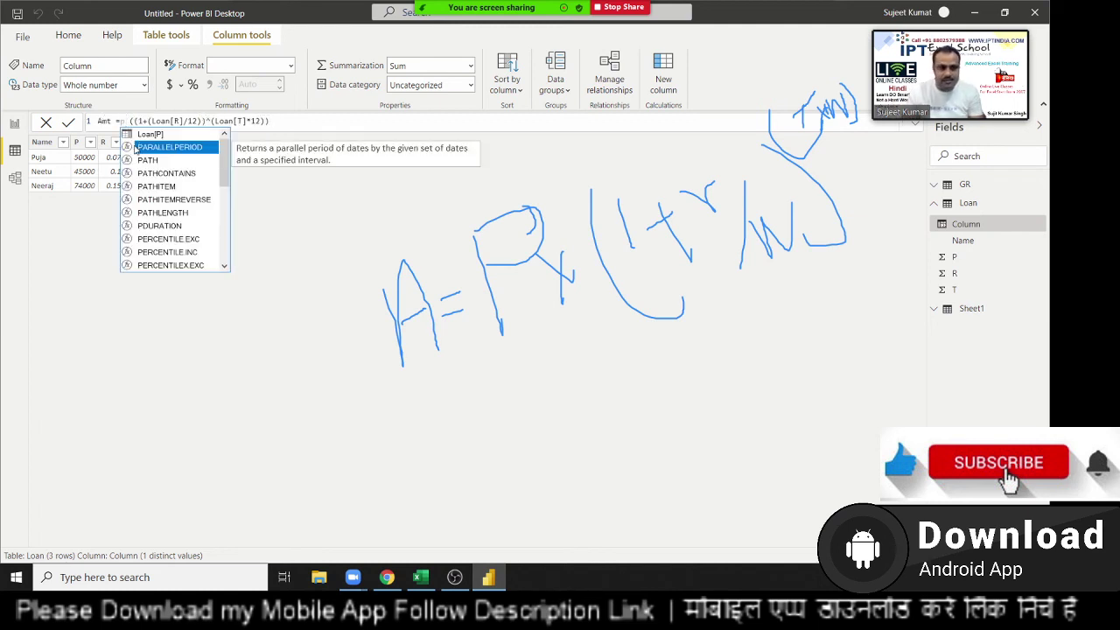
pyautogui.press('Up')
pyautogui.press('Tab')
pyautogui.write('*')
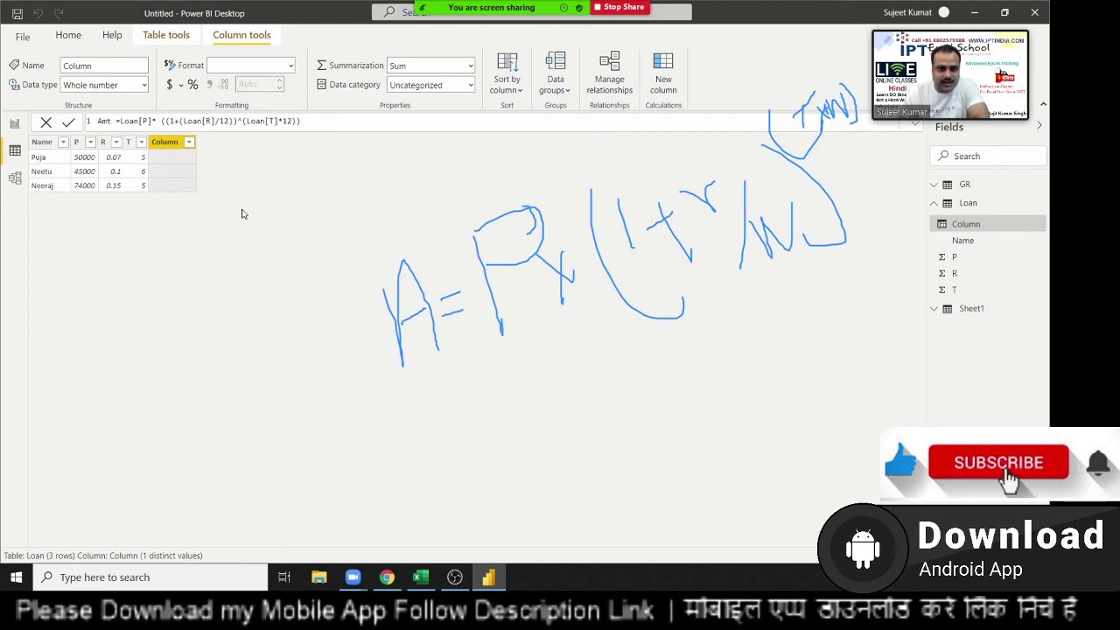
pyautogui.press('Return')
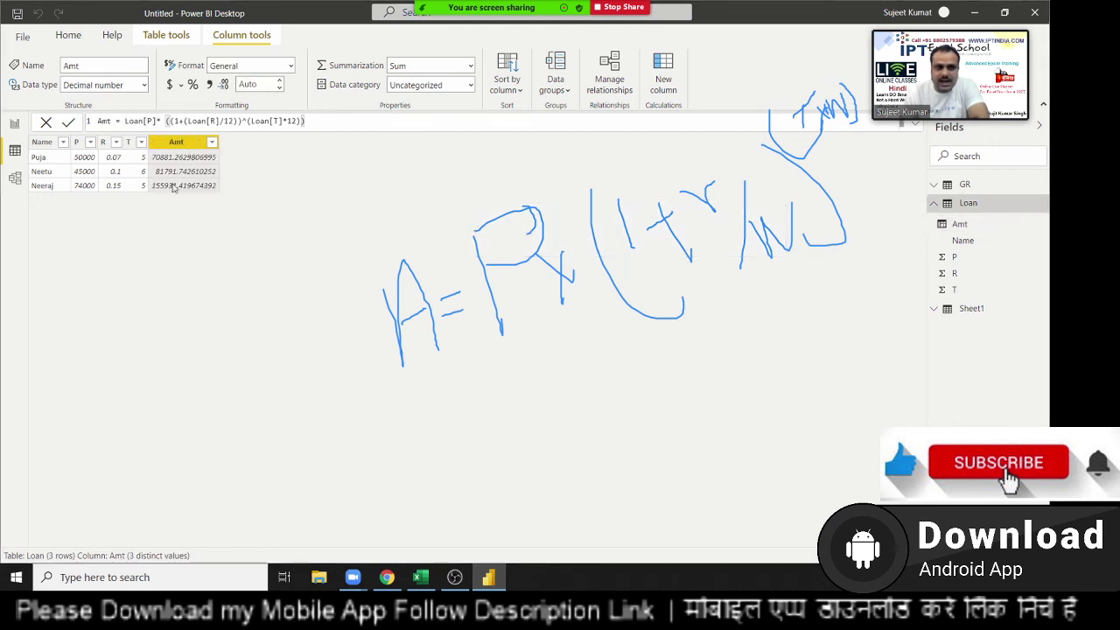
# Step: Set Amt to 0 decimal places (70881, 81792, 155931) and clear all the Zoom annotation drawings
pyautogui.click(256, 81)
pyautogui.write('0')
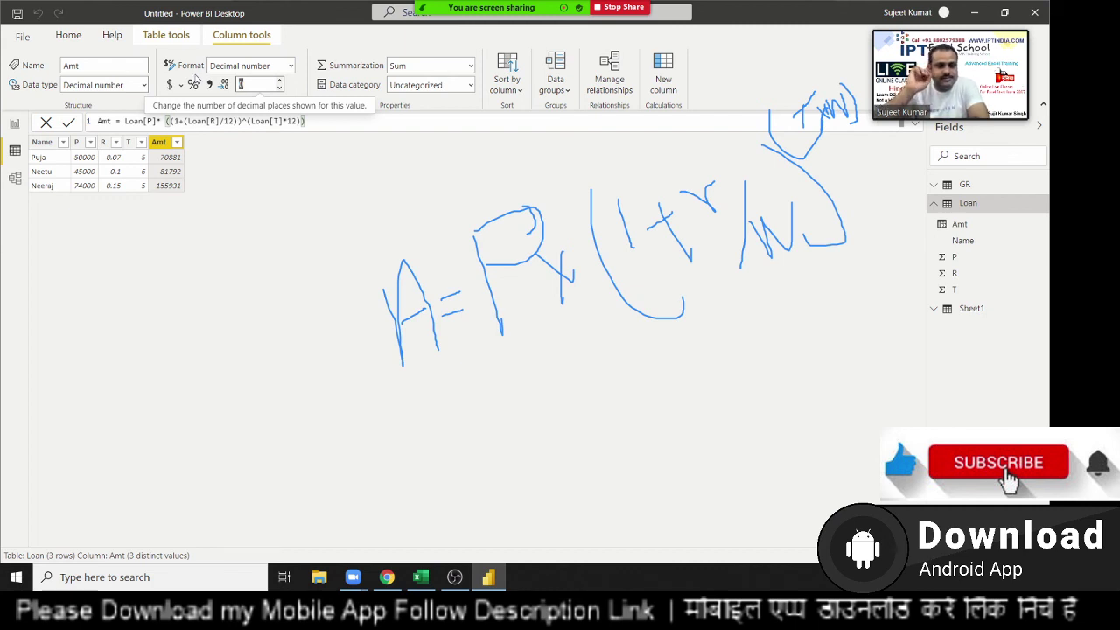
pyautogui.moveTo(525, 9)
pyautogui.click(813, 16)
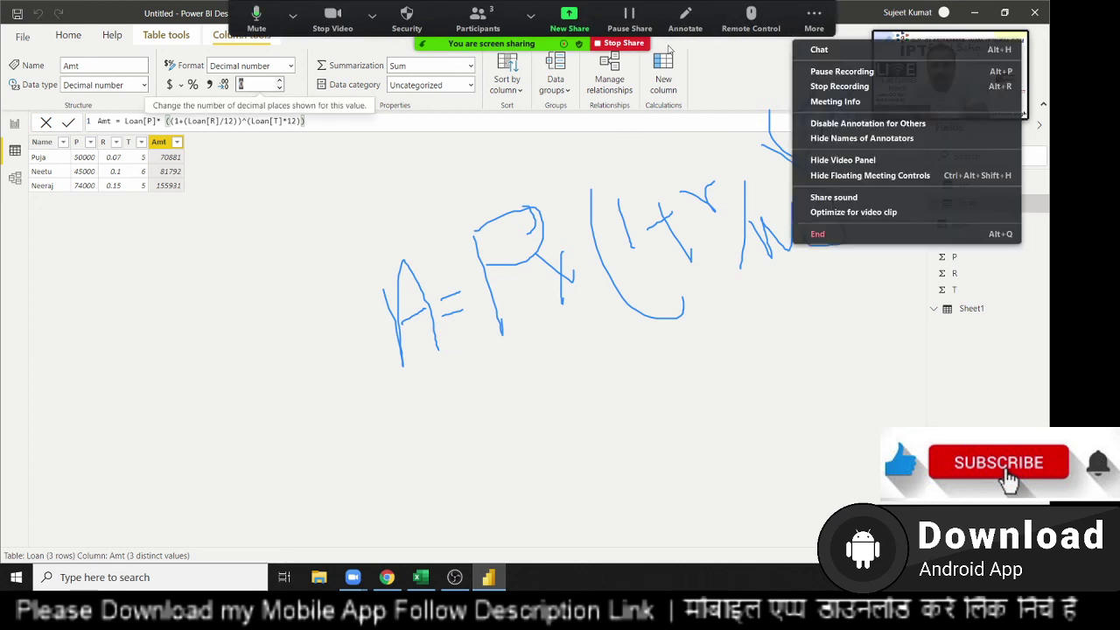
pyautogui.click(685, 22)
pyautogui.click(685, 77)
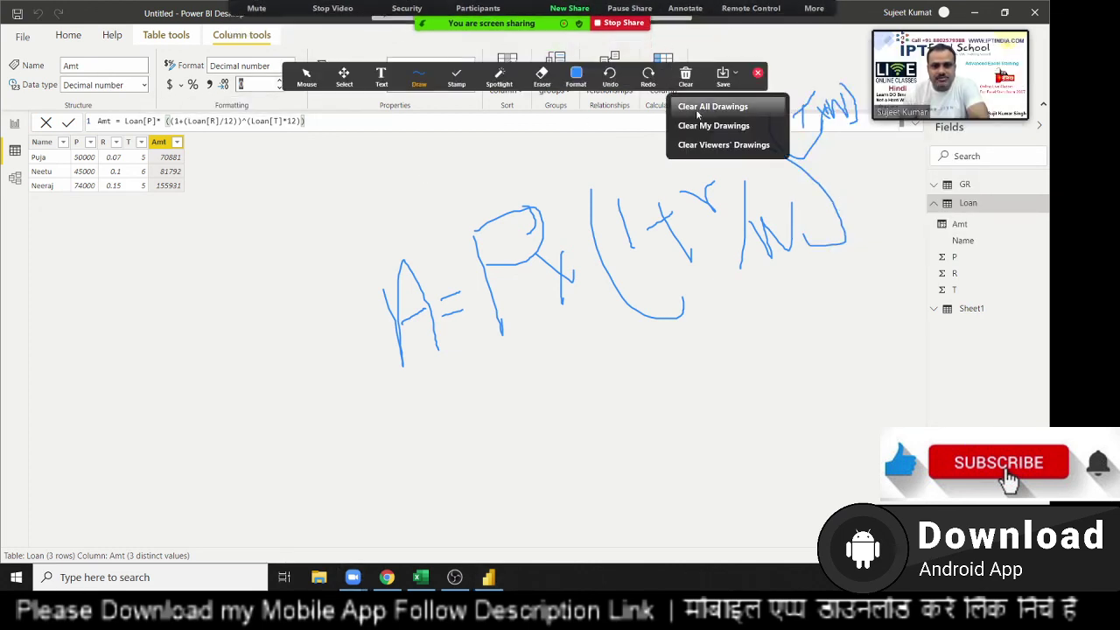
pyautogui.click(700, 125)
pyautogui.click(758, 77)
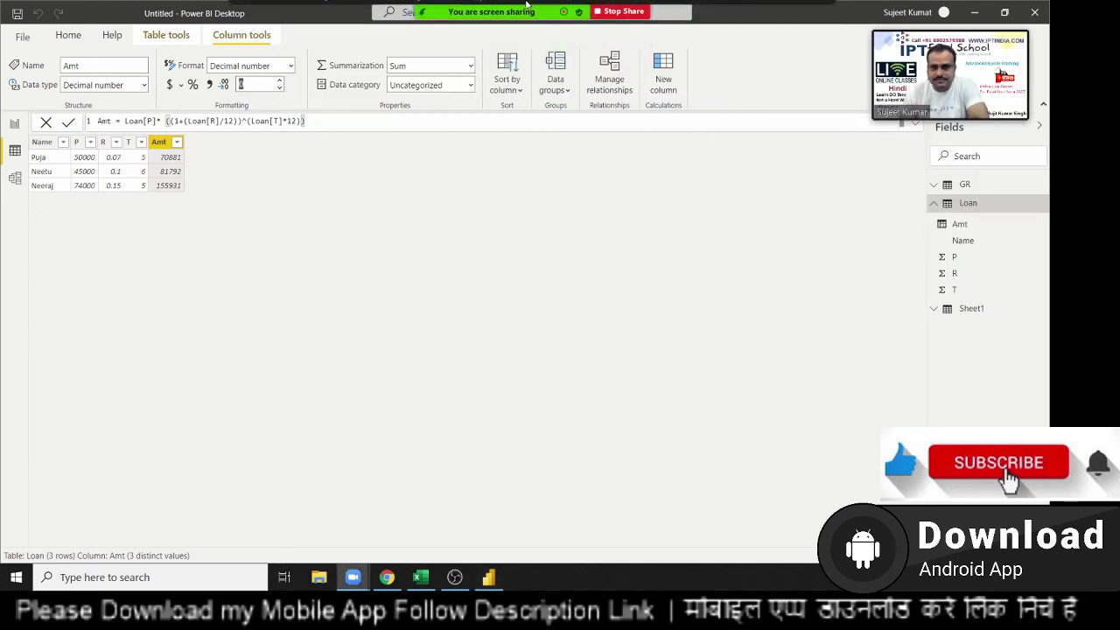